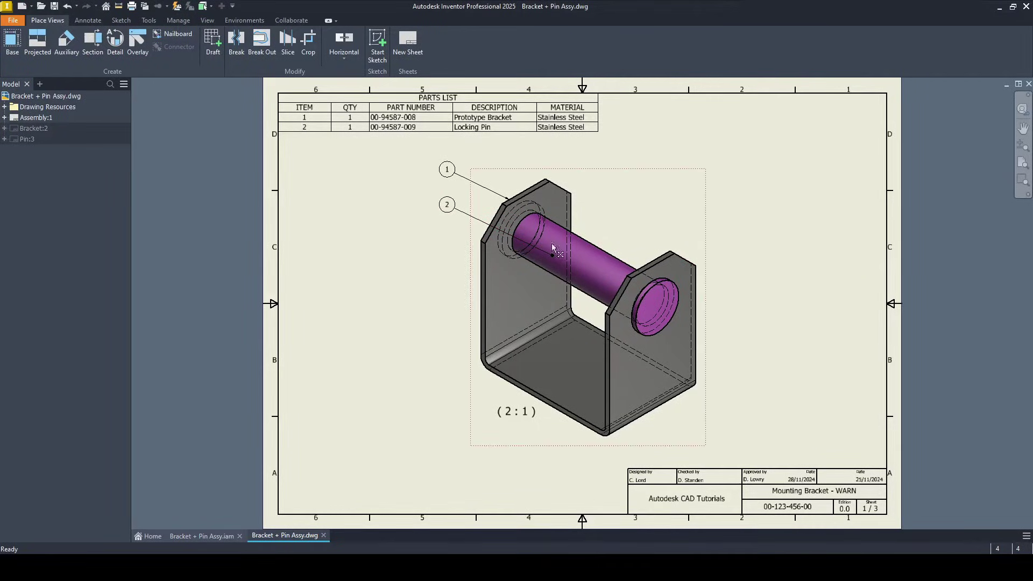
# Check the Bracket, Pin and Assembly sheets, then show the Bracket + Pin Assy.iam model, panned slightly left.
pyautogui.doubleClick(33, 128)
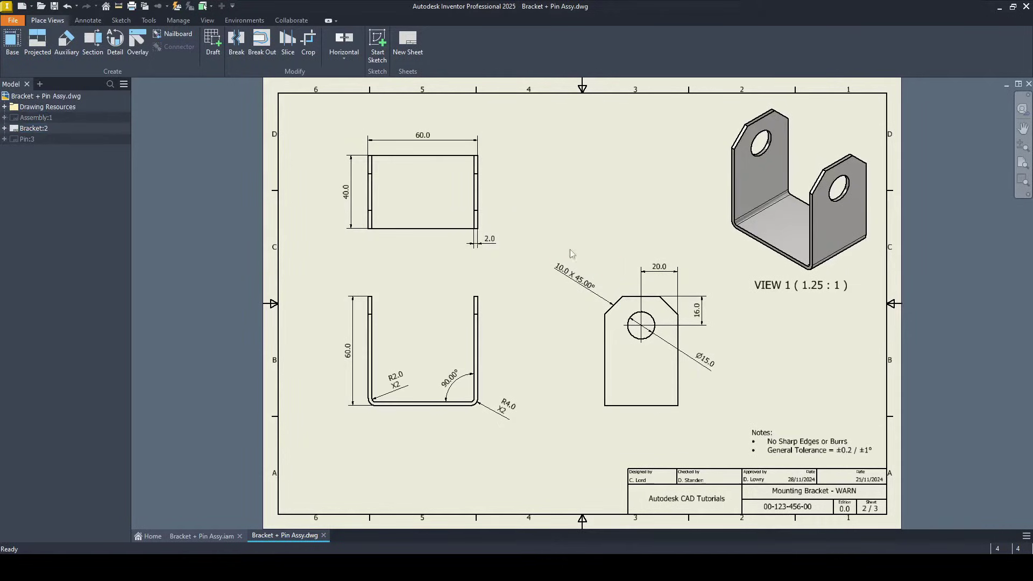
pyautogui.doubleClick(26, 139)
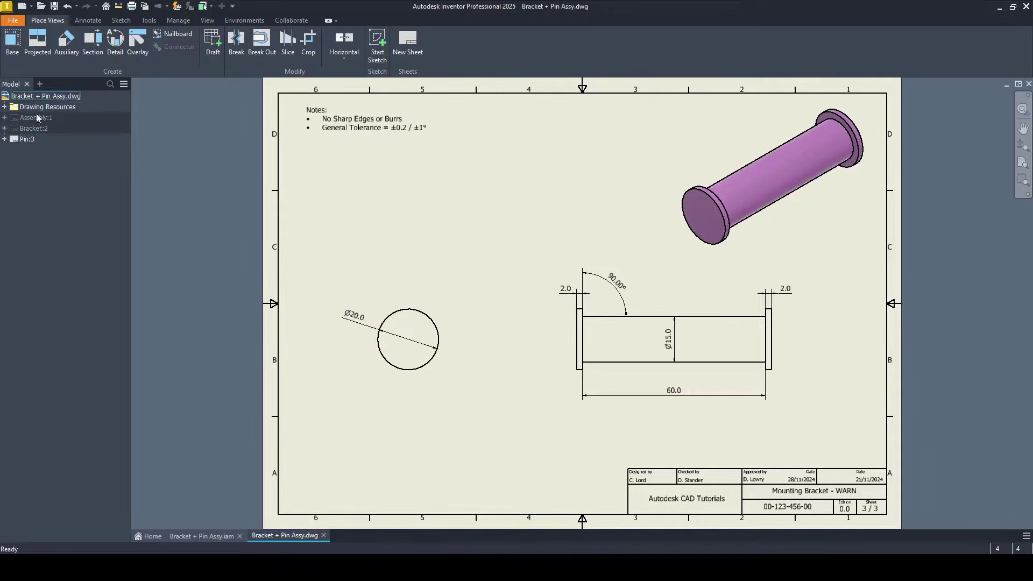
pyautogui.doubleClick(29, 121)
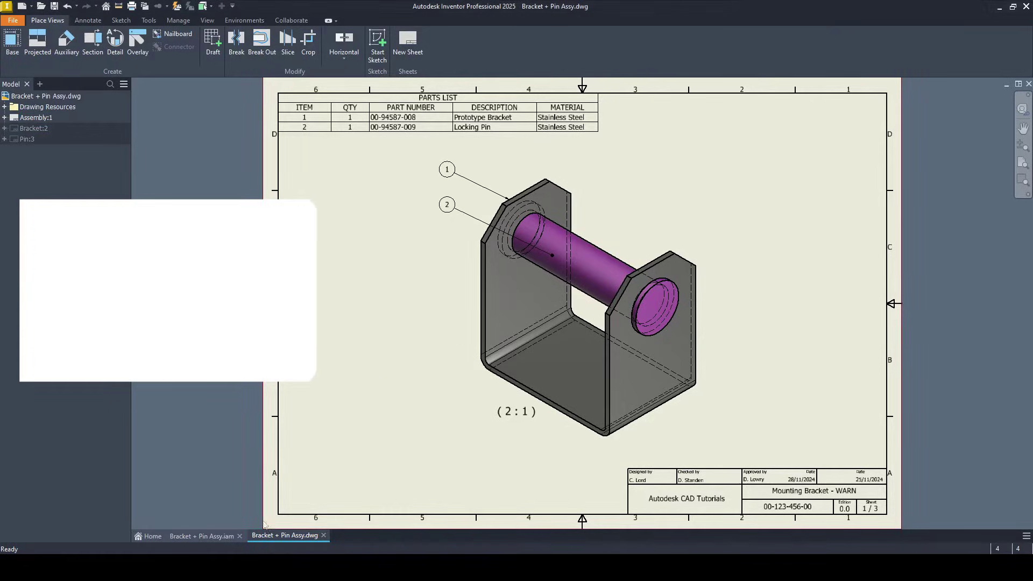
pyautogui.click(212, 537)
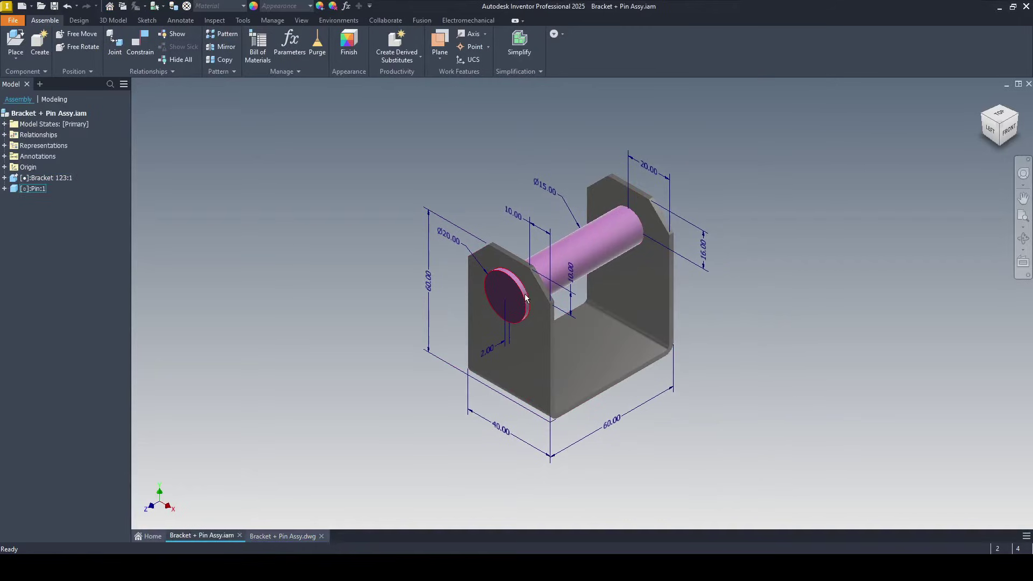
pyautogui.moveTo(525, 293); pyautogui.dragTo(500, 302, button='middle')
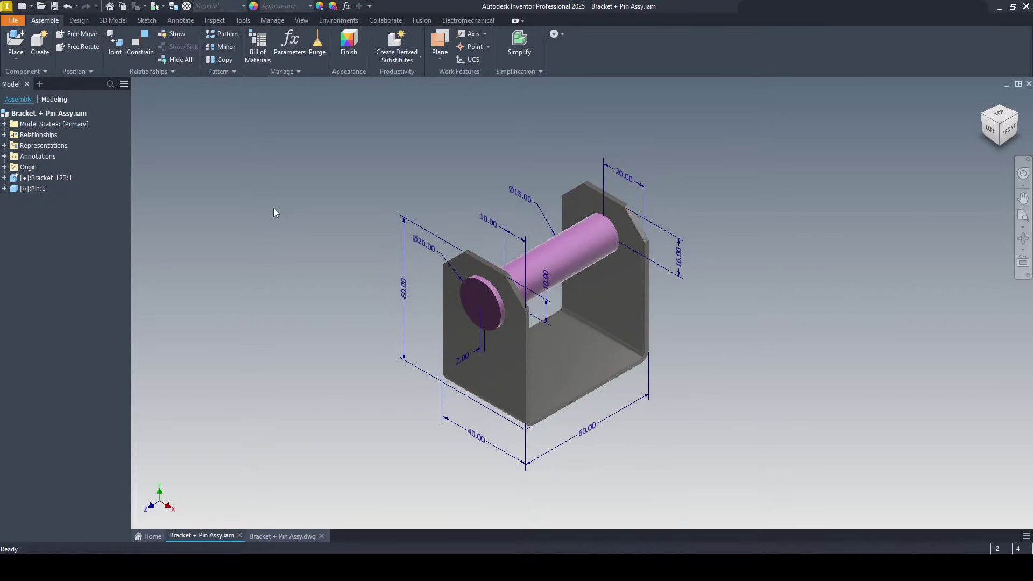
# Create Drawing1 from the Metric ISO.dwg drawing template.
pyautogui.click(22, 6)
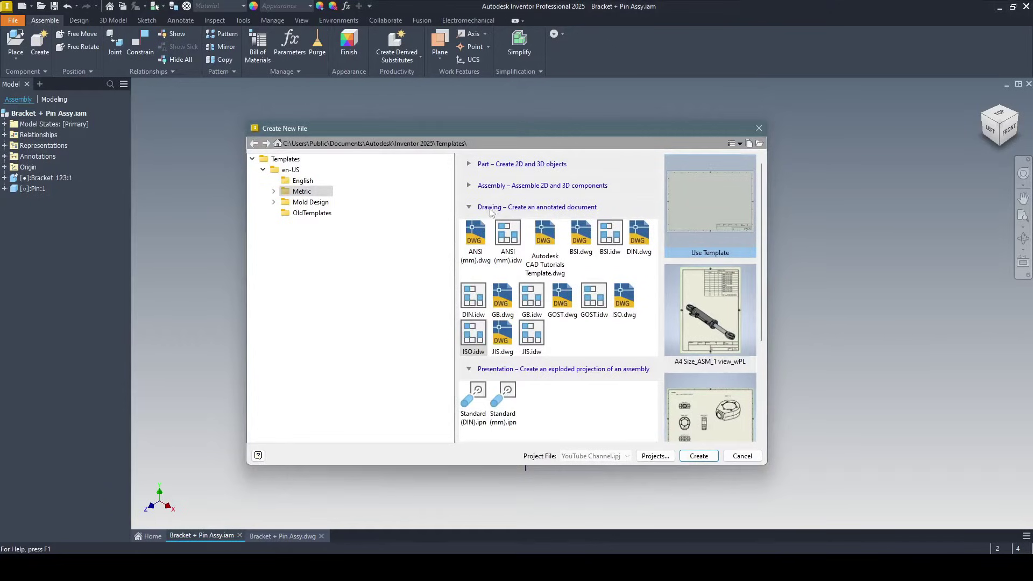
pyautogui.click(623, 312)
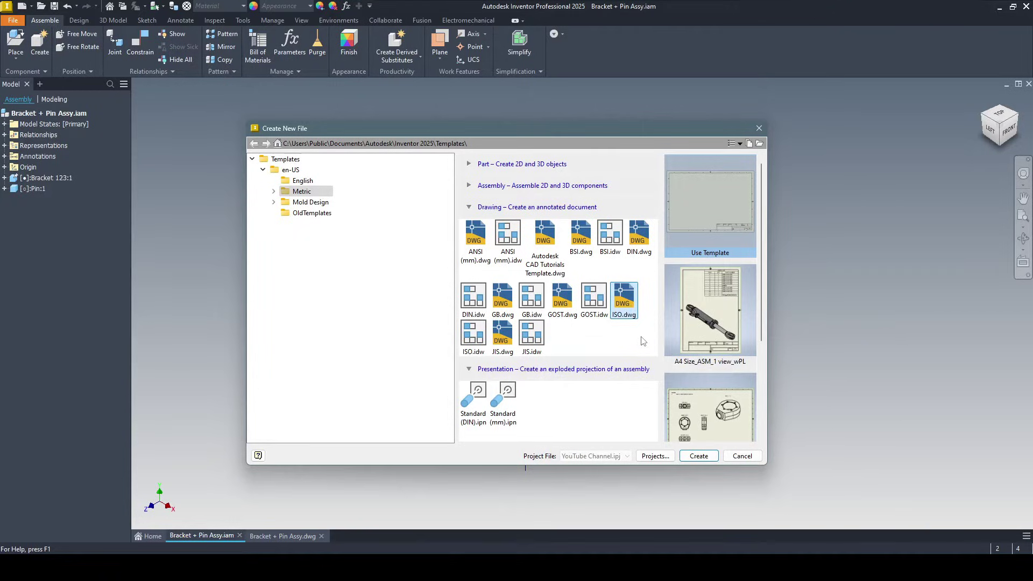
pyautogui.click(549, 247)
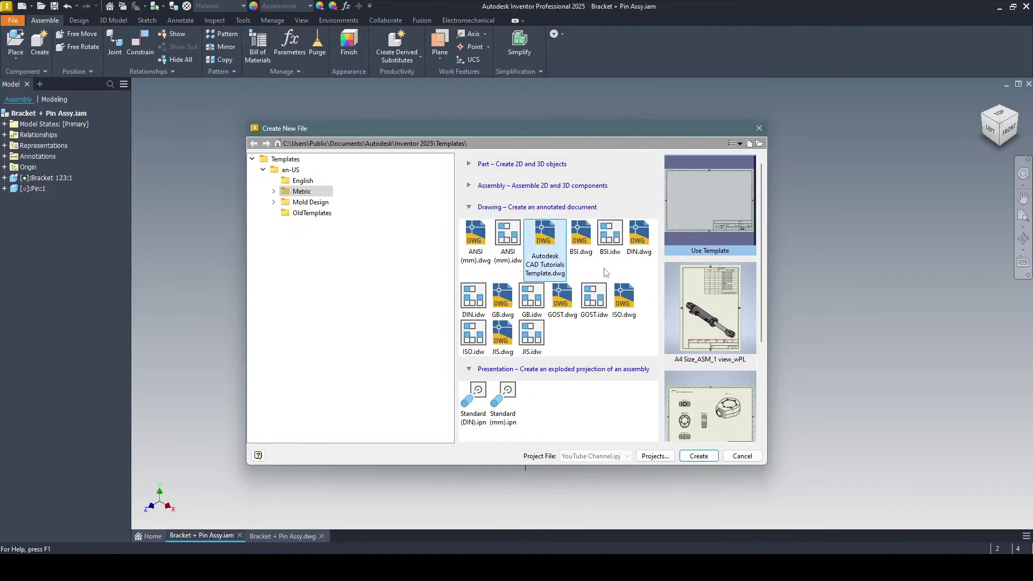
pyautogui.click(624, 299)
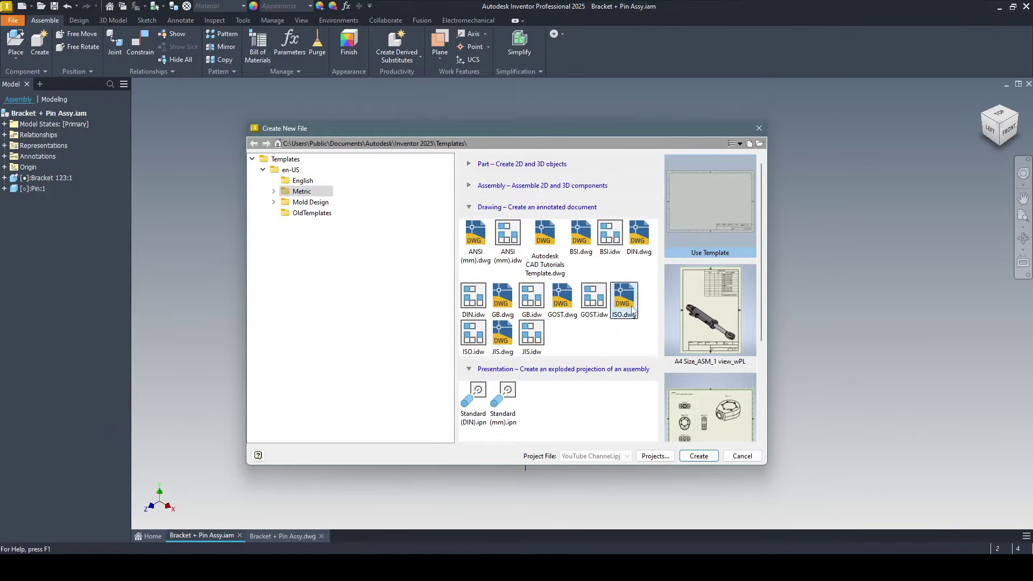
pyautogui.click(698, 456)
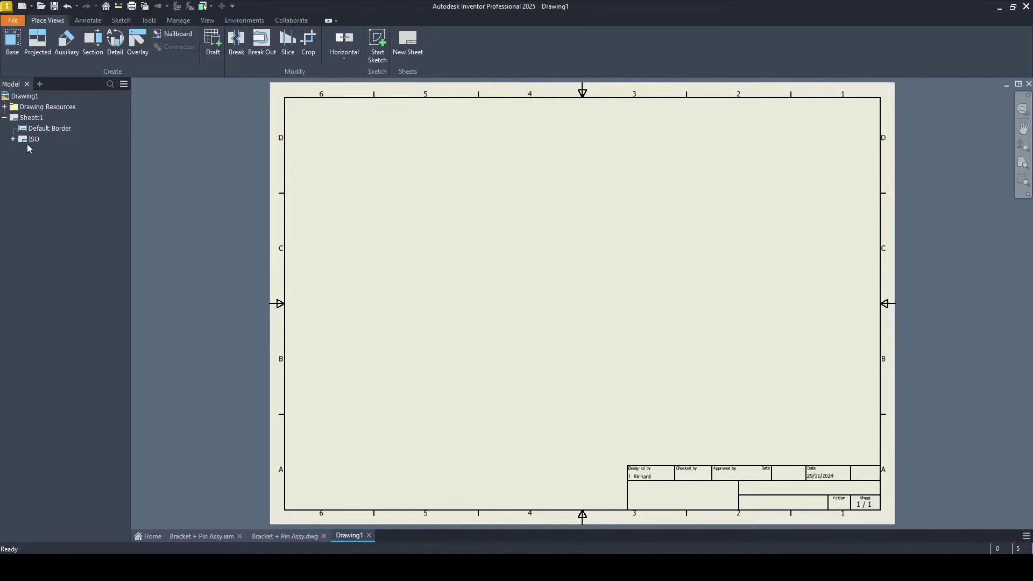
# Add Sheet:2 to Drawing1 and make Sheet:1 the active sheet again.
pyautogui.click(4, 118)
pyautogui.rightClick(34, 146)
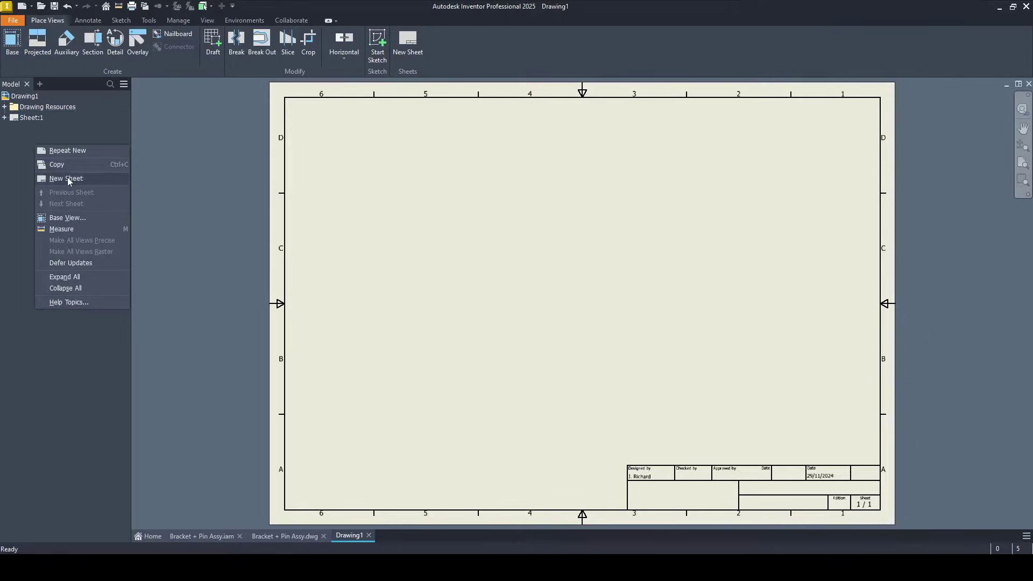
pyautogui.click(66, 178)
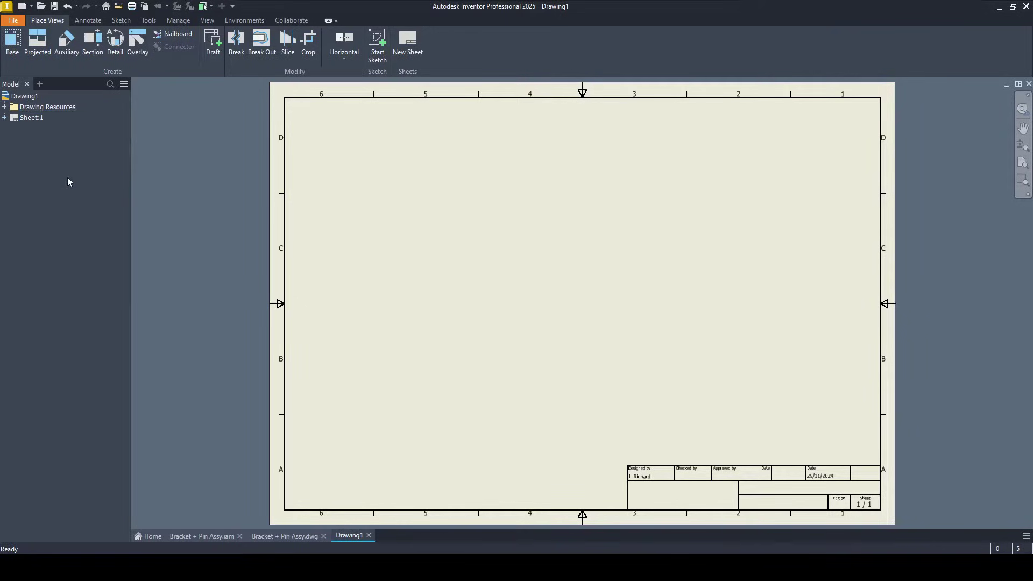
pyautogui.doubleClick(32, 119)
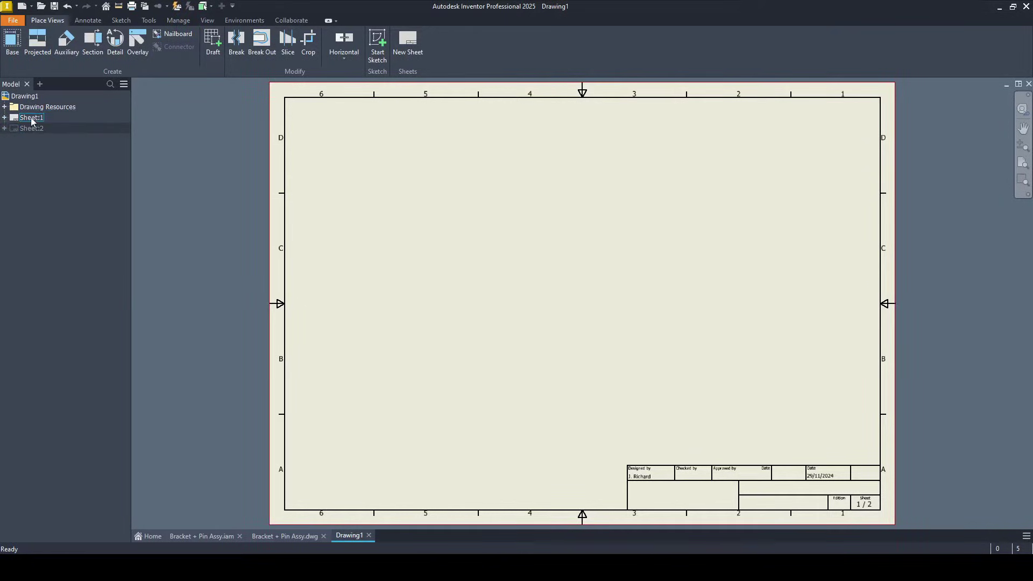
# Rename Sheet:1 to Assembly, keeping A3 landscape with the title block bottom right.
pyautogui.rightClick(33, 122)
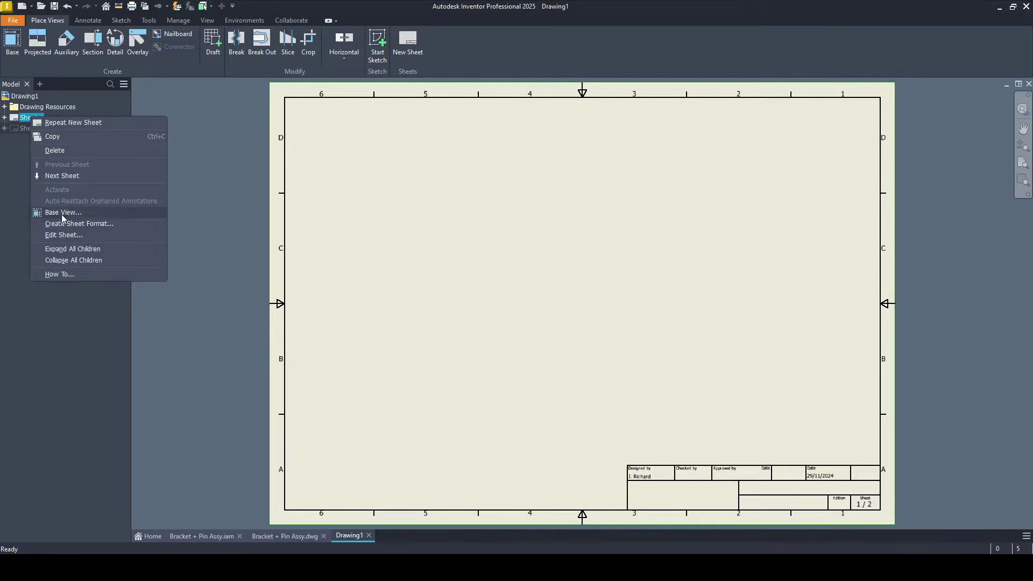
pyautogui.click(63, 235)
pyautogui.moveTo(481, 171); pyautogui.dragTo(511, 178)
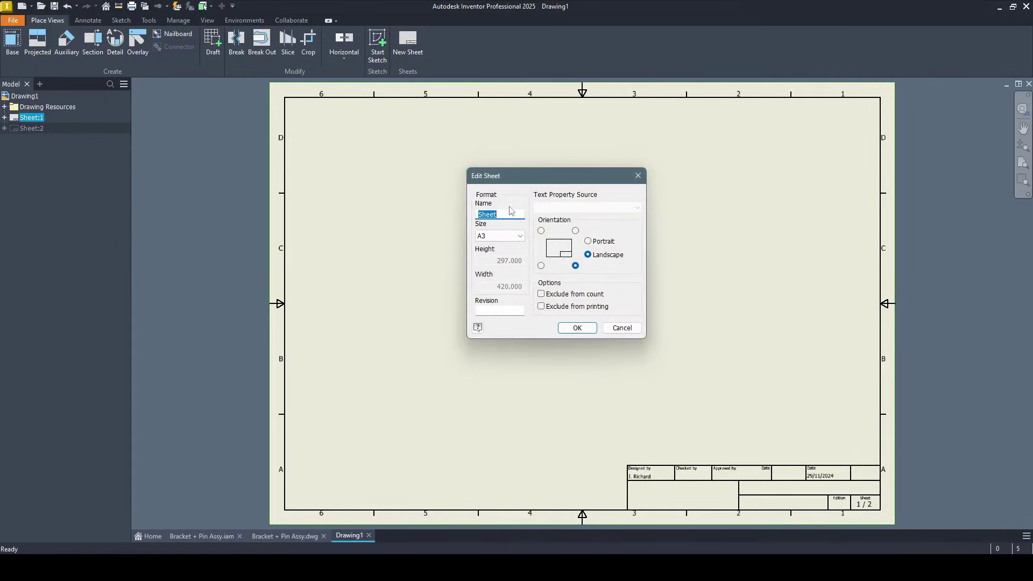
pyautogui.write('Assembly')
pyautogui.click(514, 237)
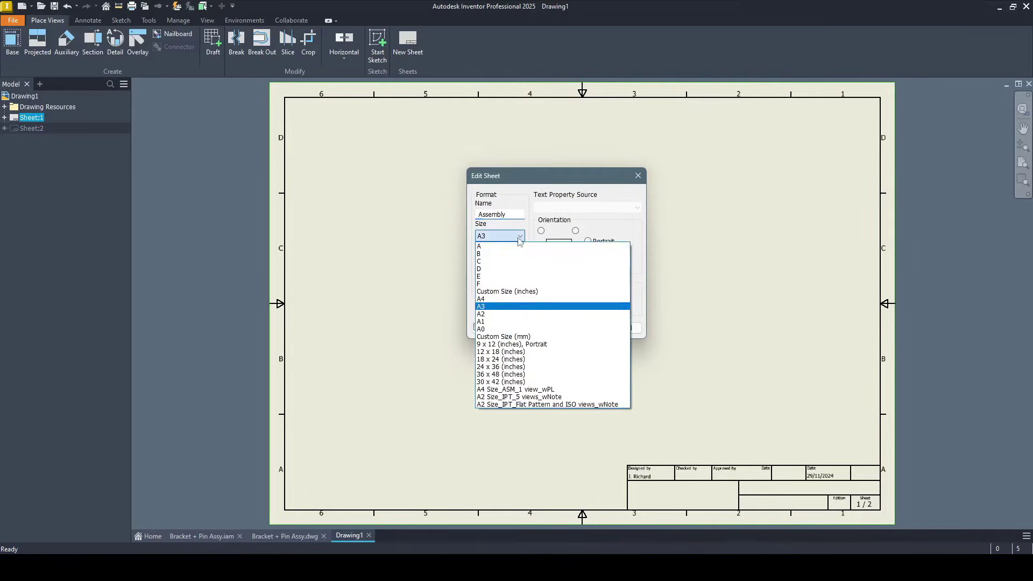
pyautogui.click(490, 308)
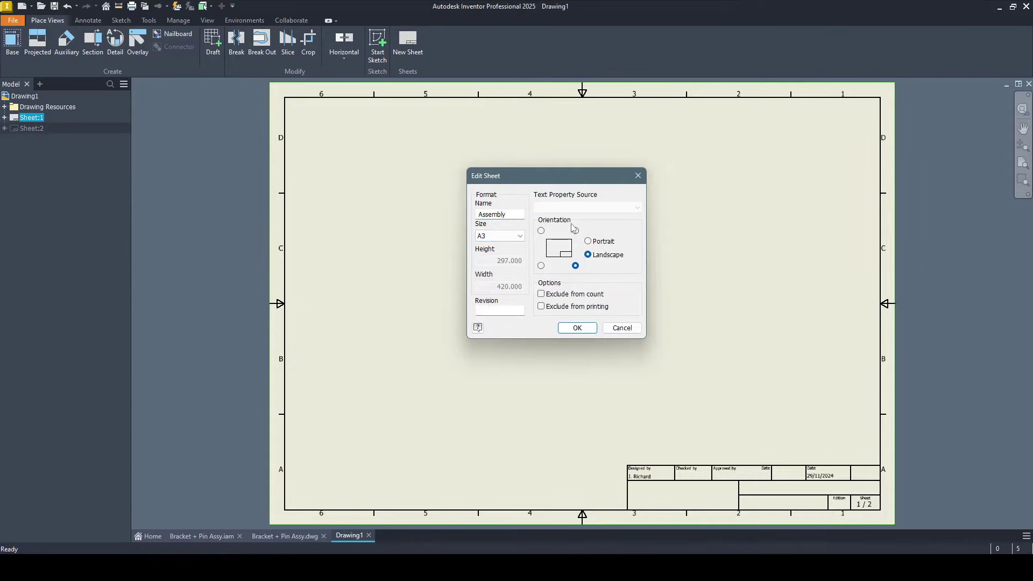
pyautogui.click(588, 241)
pyautogui.click(588, 255)
pyautogui.click(575, 231)
pyautogui.click(541, 266)
pyautogui.click(574, 267)
pyautogui.click(577, 329)
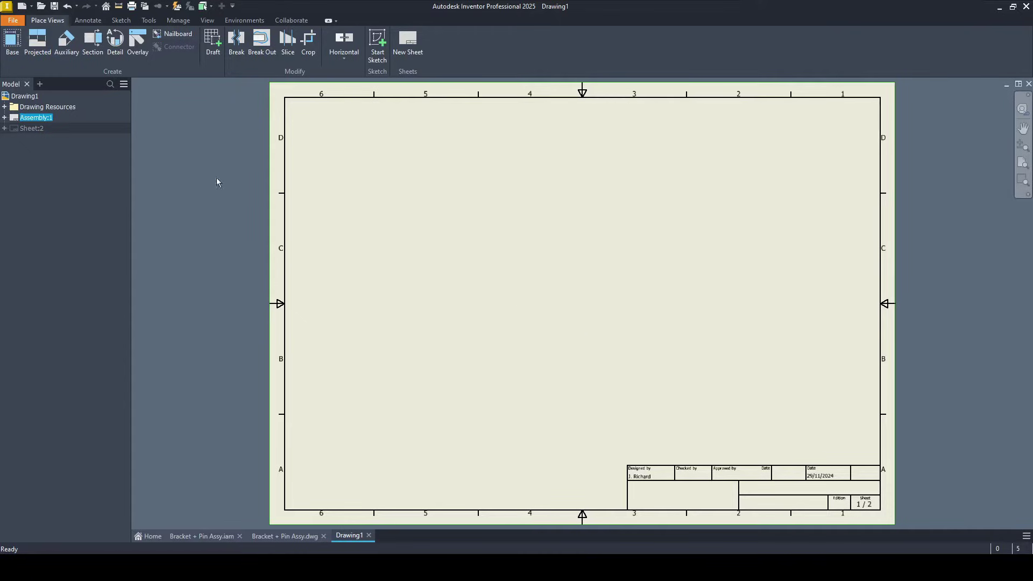
# Rename Sheet:2 to Bracket.
pyautogui.rightClick(30, 128)
pyautogui.click(64, 245)
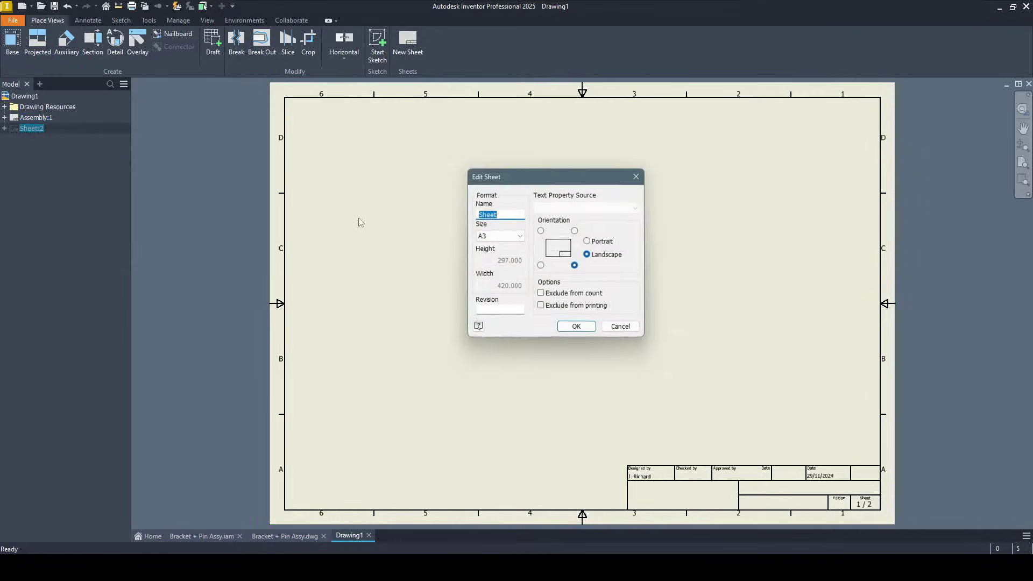
pyautogui.write('Bracket')
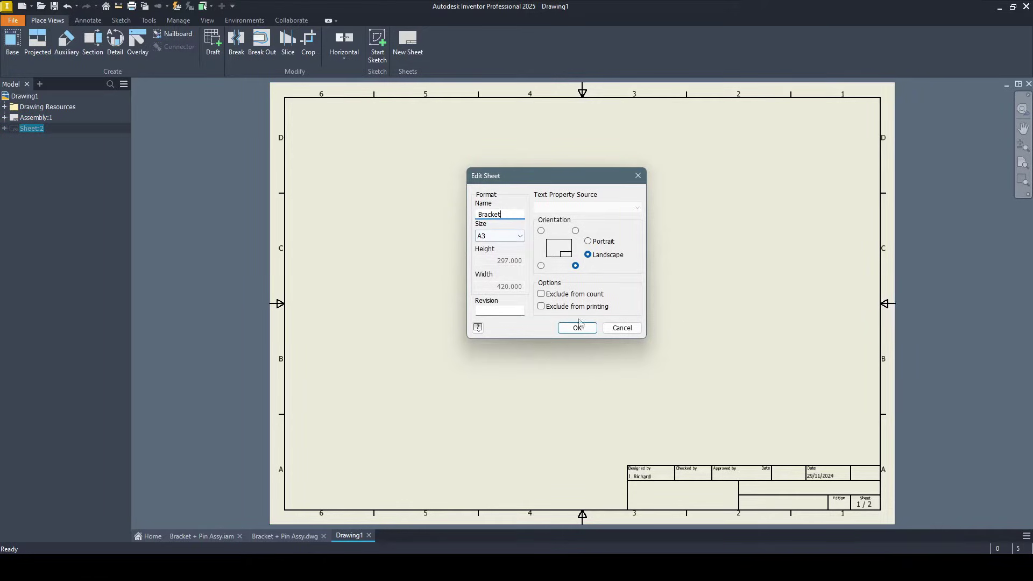
pyautogui.click(577, 328)
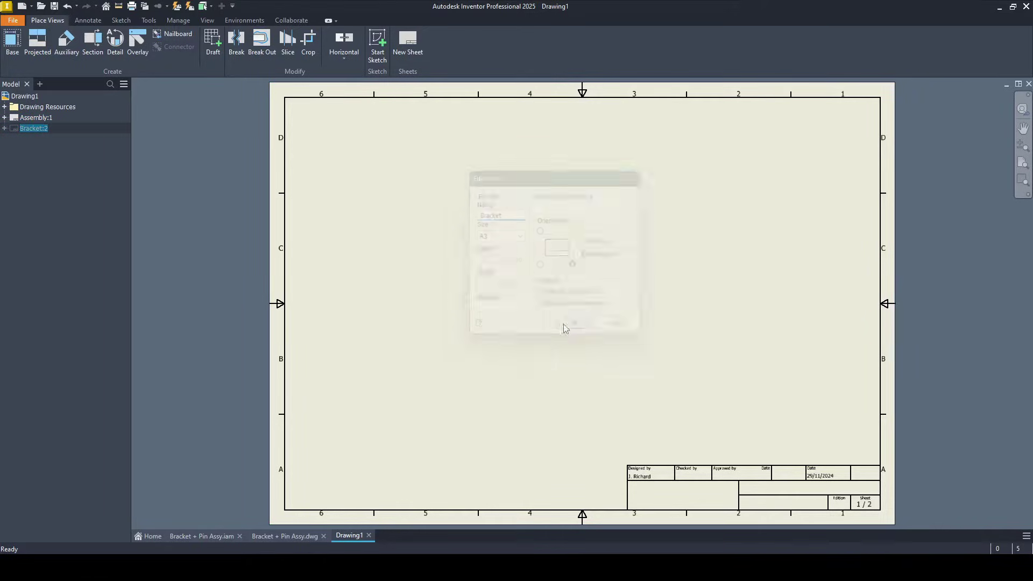
# Add a third sheet and name it Pin.
pyautogui.rightClick(27, 157)
pyautogui.click(58, 191)
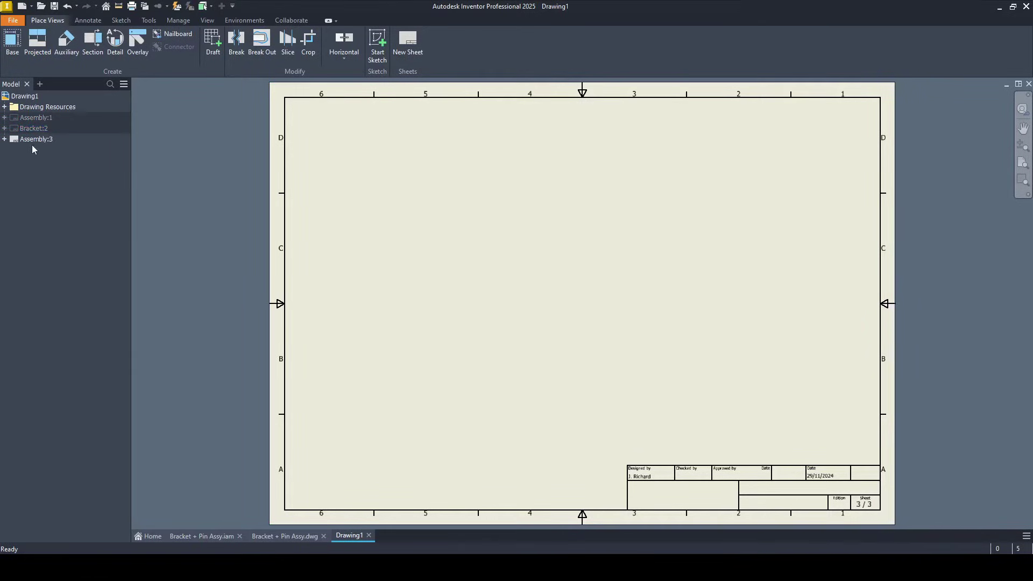
pyautogui.rightClick(31, 139)
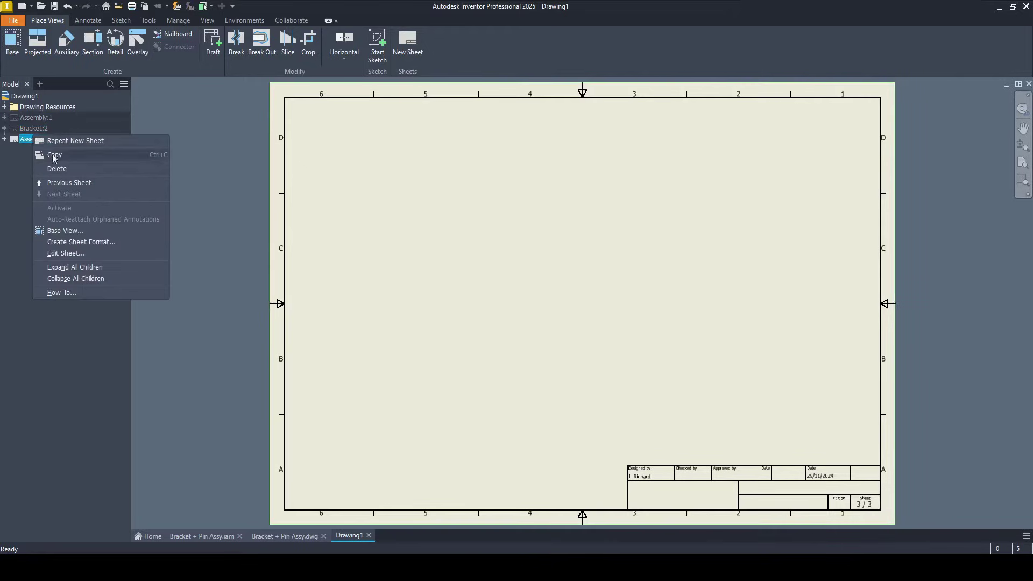
pyautogui.click(134, 253)
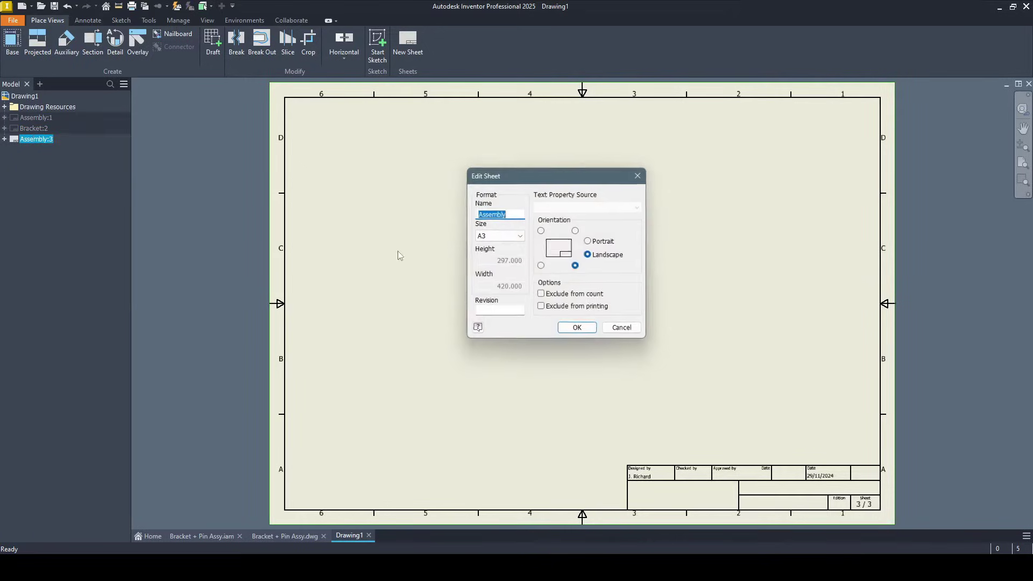
pyautogui.write('Pin')
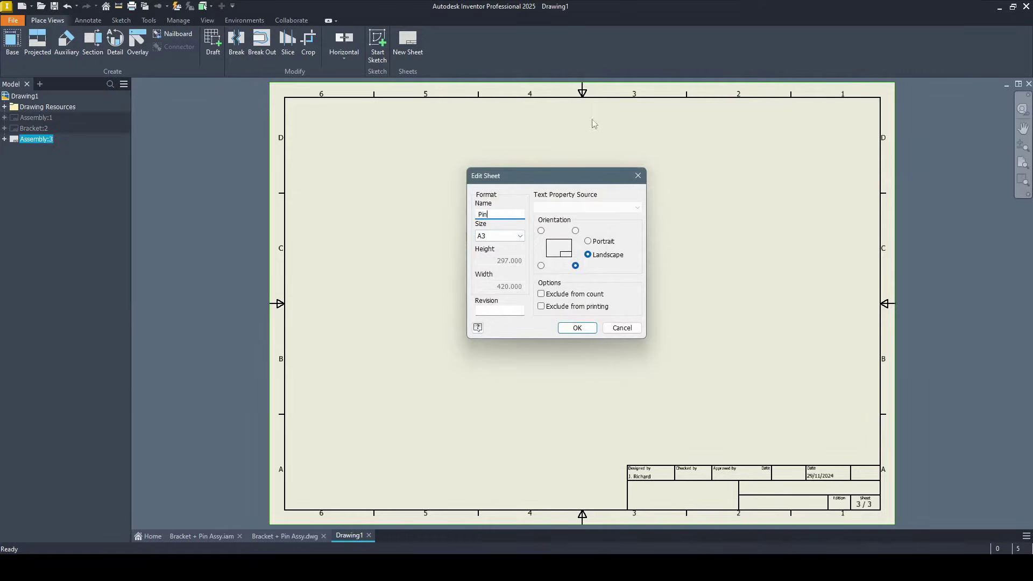
pyautogui.click(575, 326)
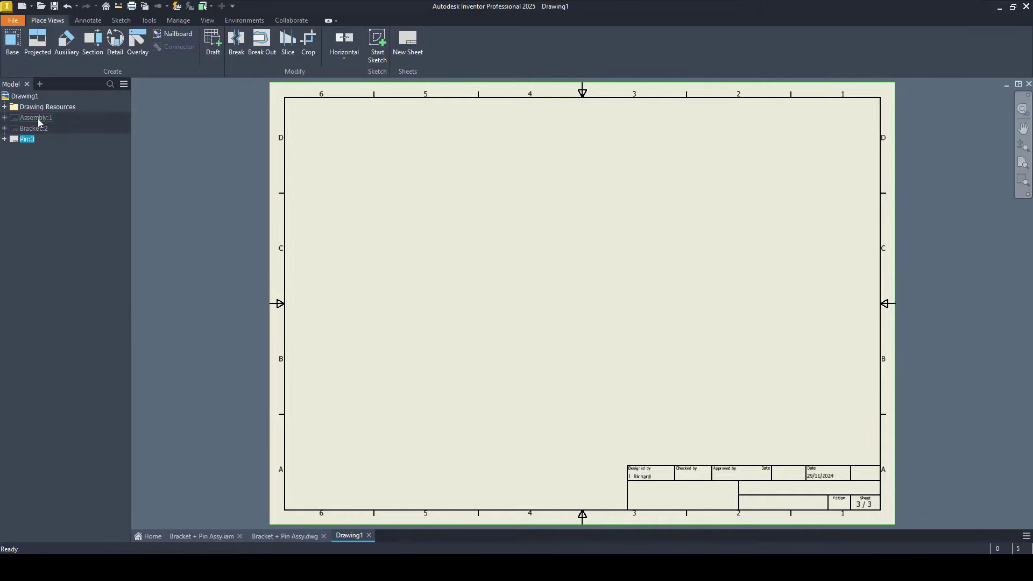
# Make Assembly:1 the active sheet.
pyautogui.doubleClick(37, 119)
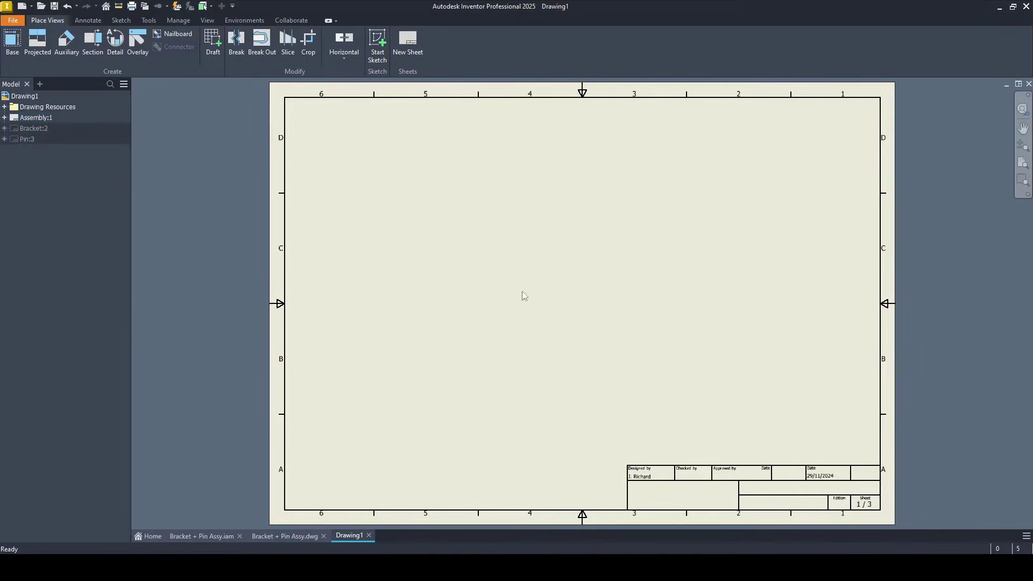
pyautogui.scroll(5, 715, 456)
pyautogui.scroll(-2, 693, 360)
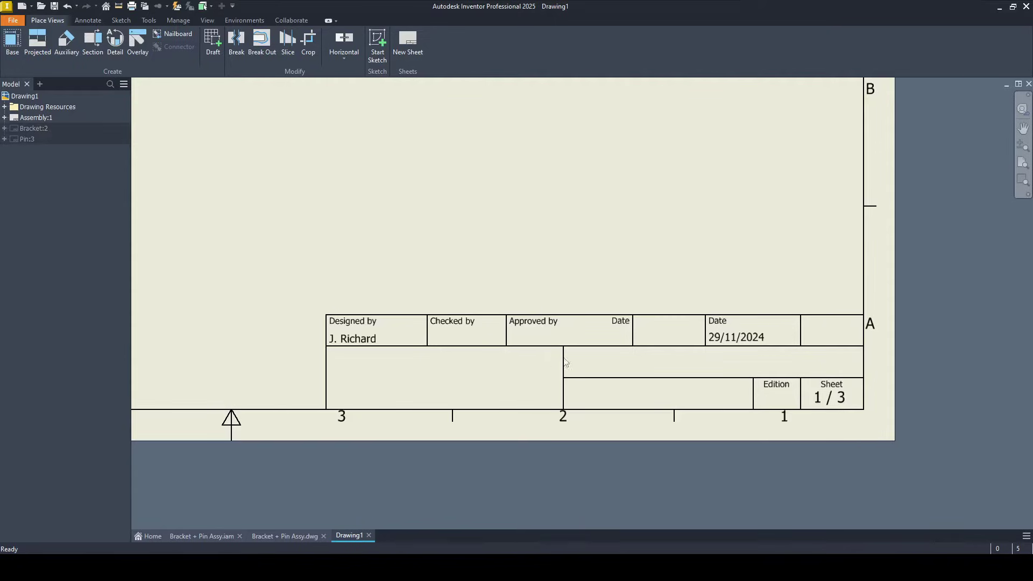
pyautogui.scroll(-4, 646, 398)
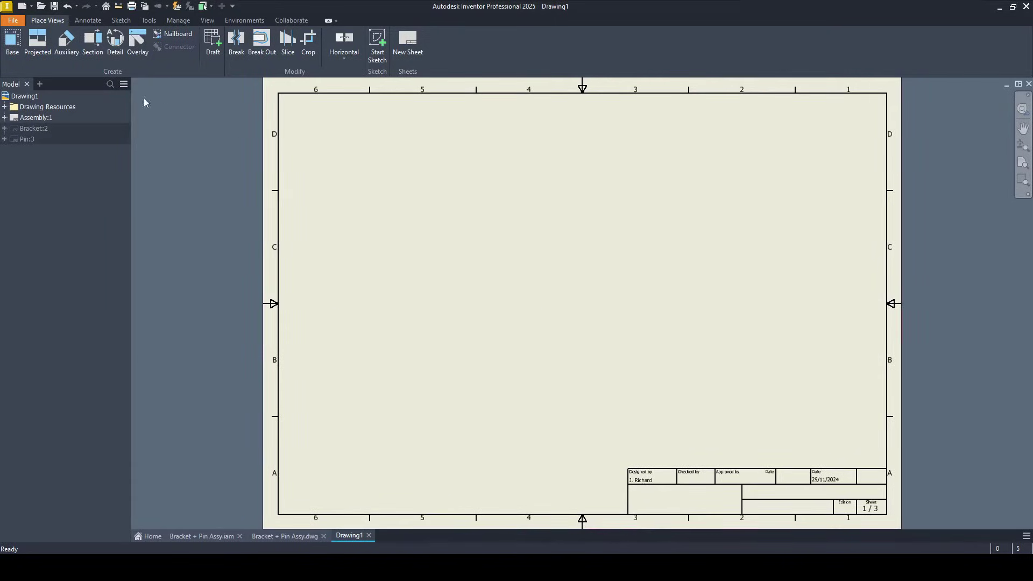
# Edit the ISO title block from Drawing Resources, then finish without saving the edits.
pyautogui.click(4, 107)
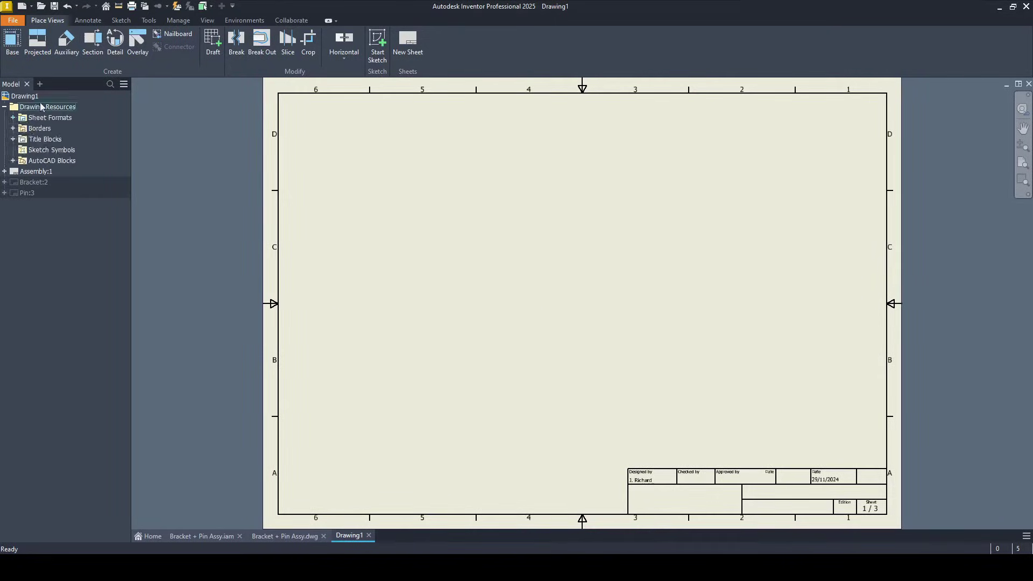
pyautogui.click(13, 139)
pyautogui.rightClick(44, 152)
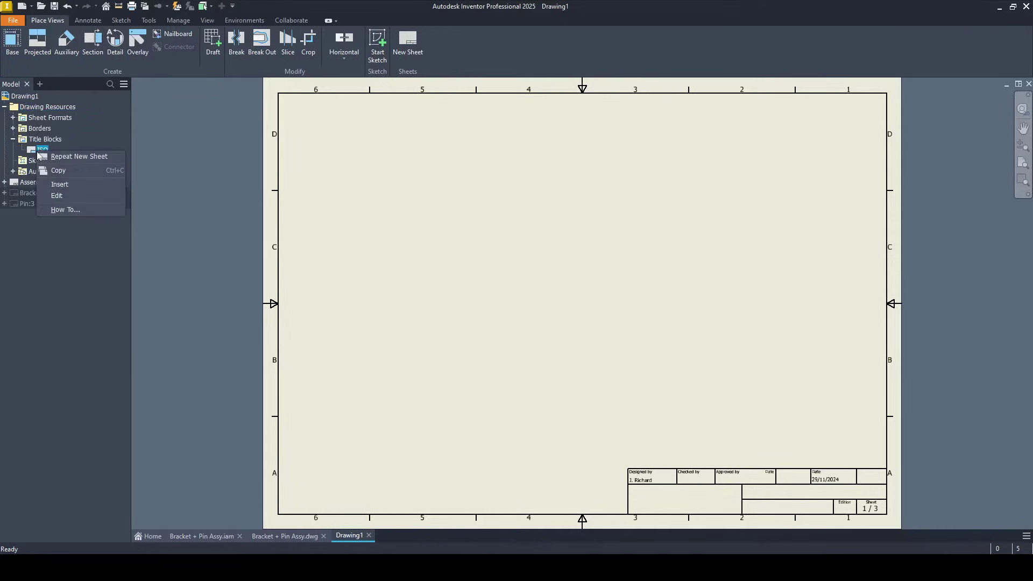
pyautogui.click(60, 195)
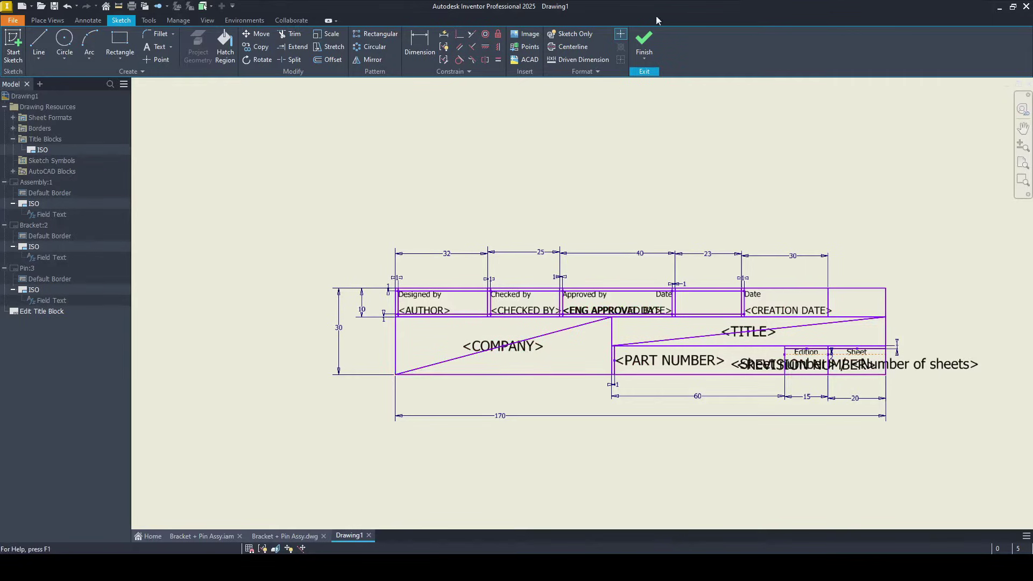
pyautogui.click(645, 42)
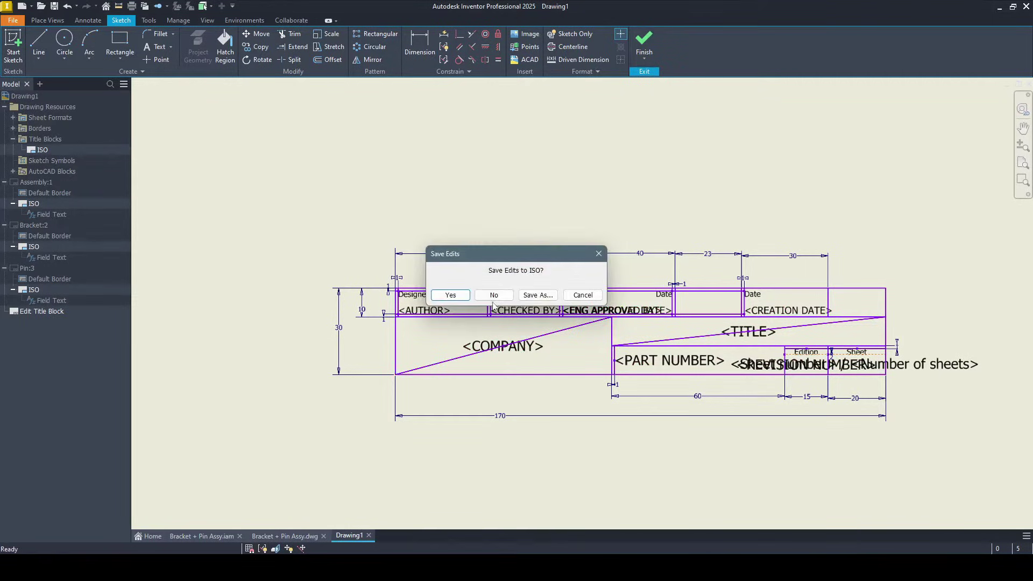
pyautogui.click(491, 296)
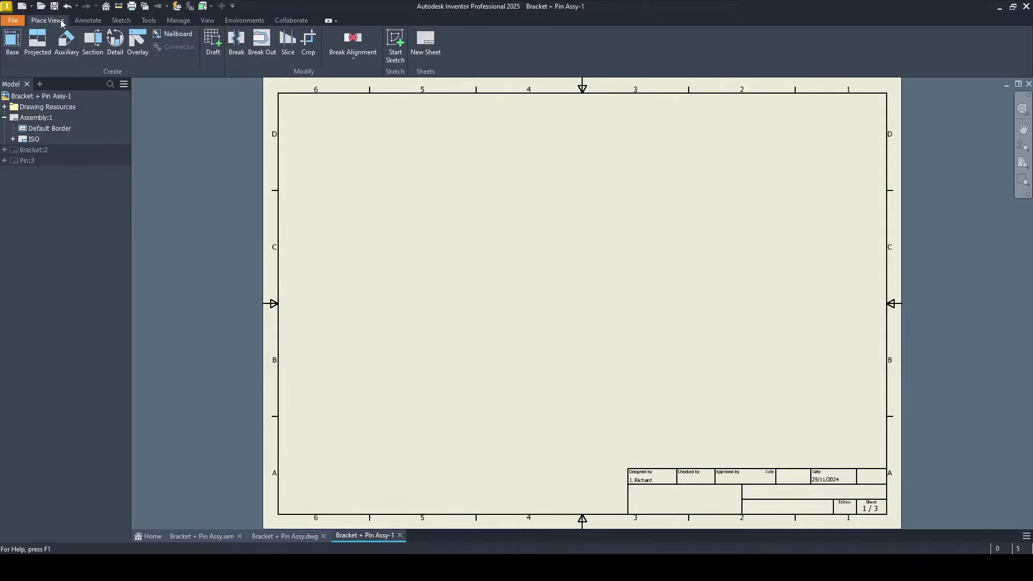
# Place a shaded 1.0 : 1 base view of the assembly, shifted left on the sheet.
pyautogui.click(12, 43)
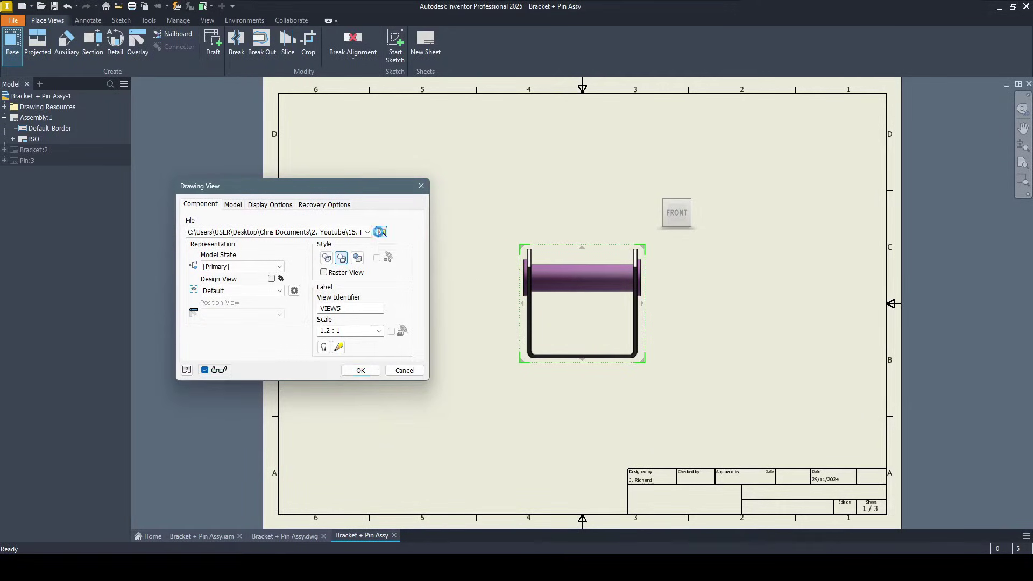
pyautogui.click(381, 232)
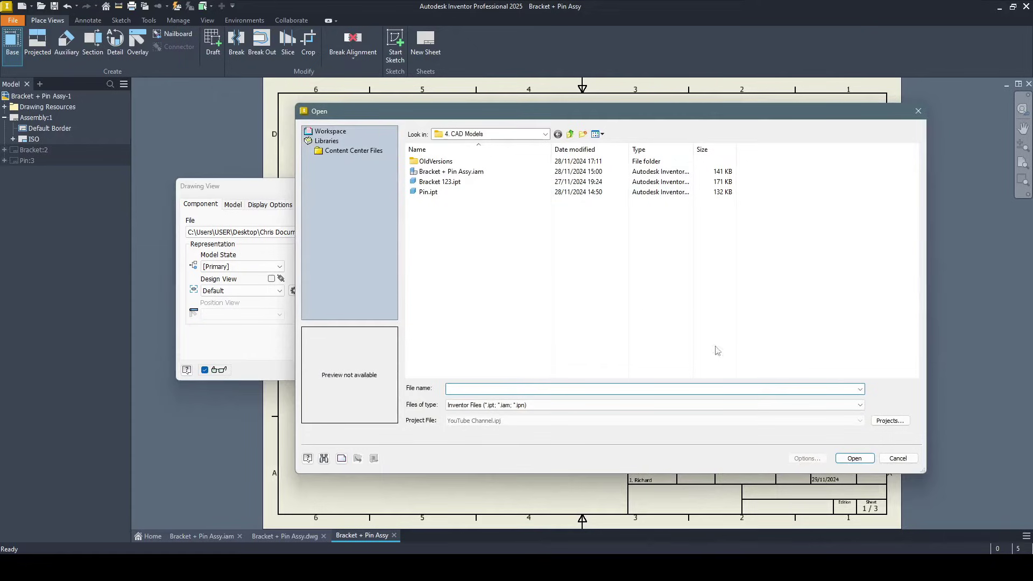
pyautogui.click(898, 458)
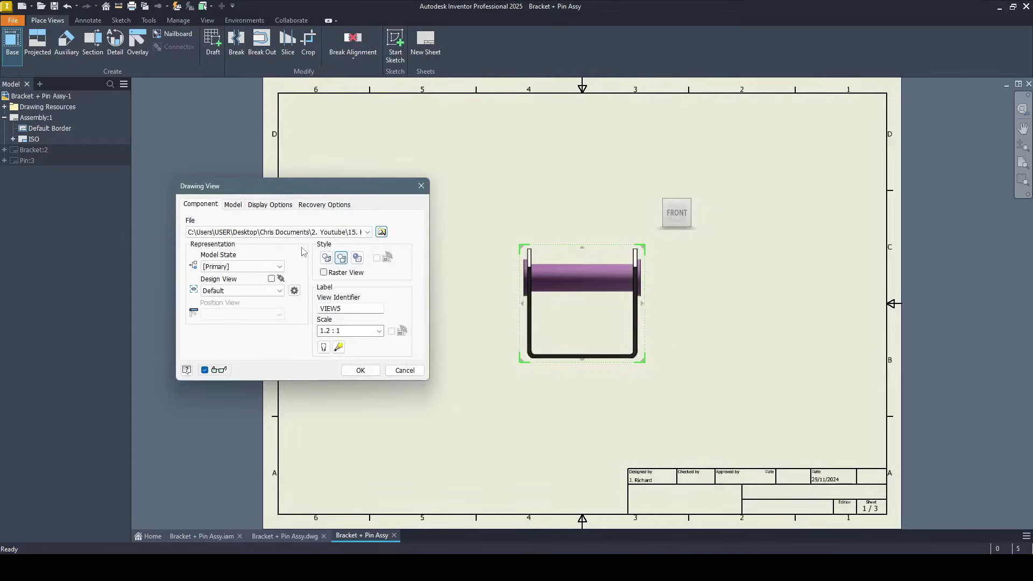
pyautogui.click(359, 259)
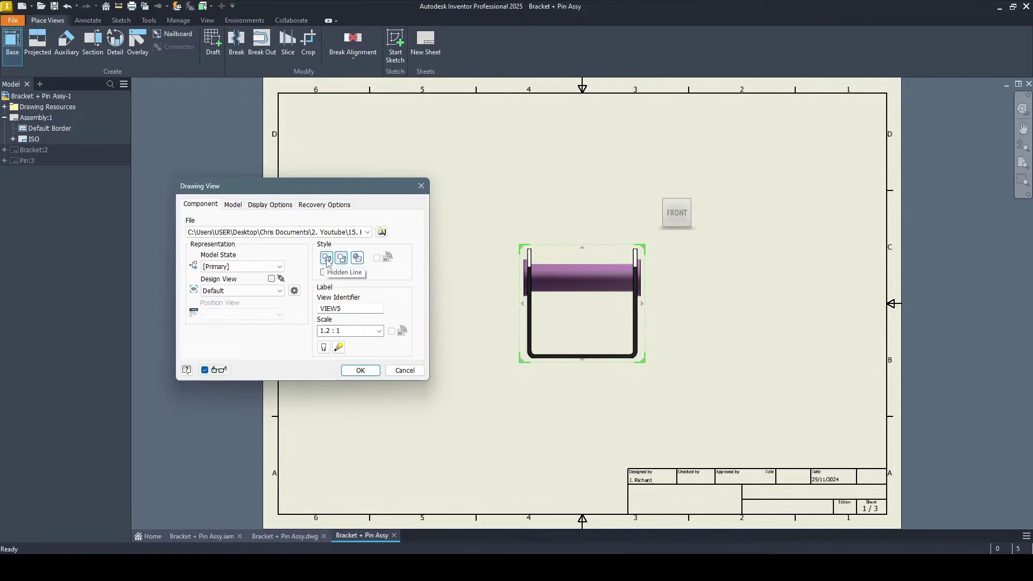
pyautogui.click(329, 331)
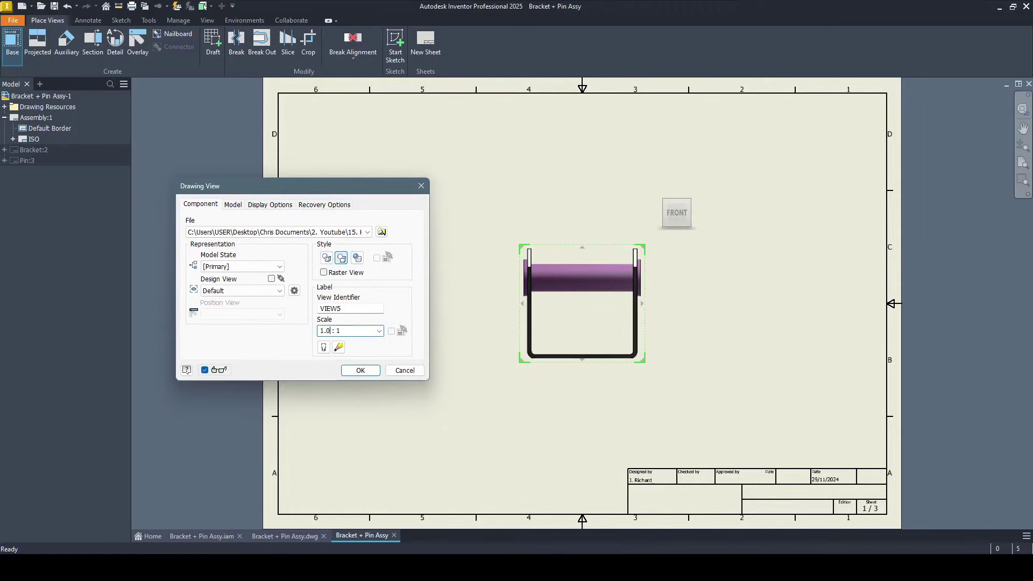
pyautogui.click(359, 371)
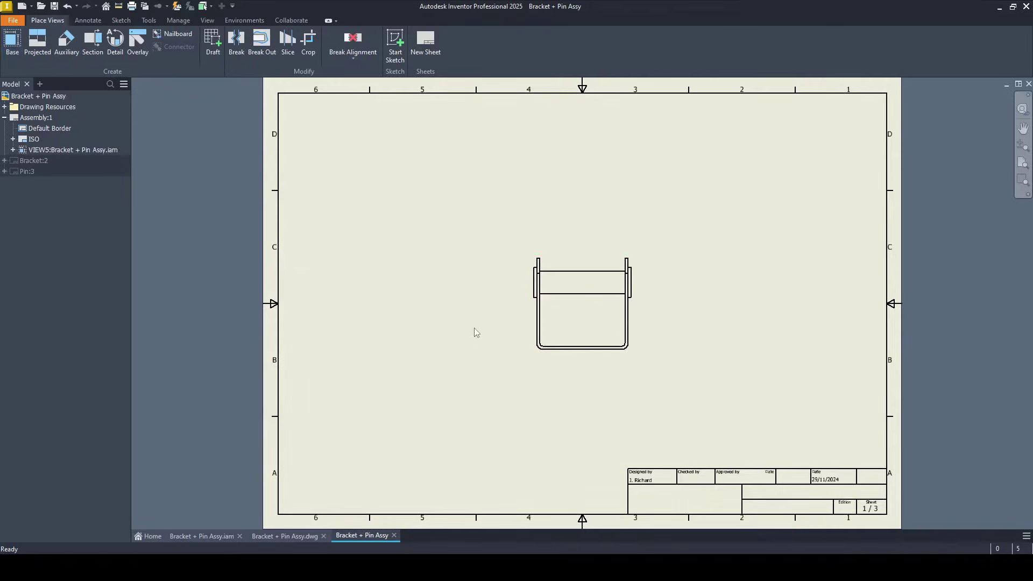
pyautogui.moveTo(526, 326); pyautogui.dragTo(436, 322)
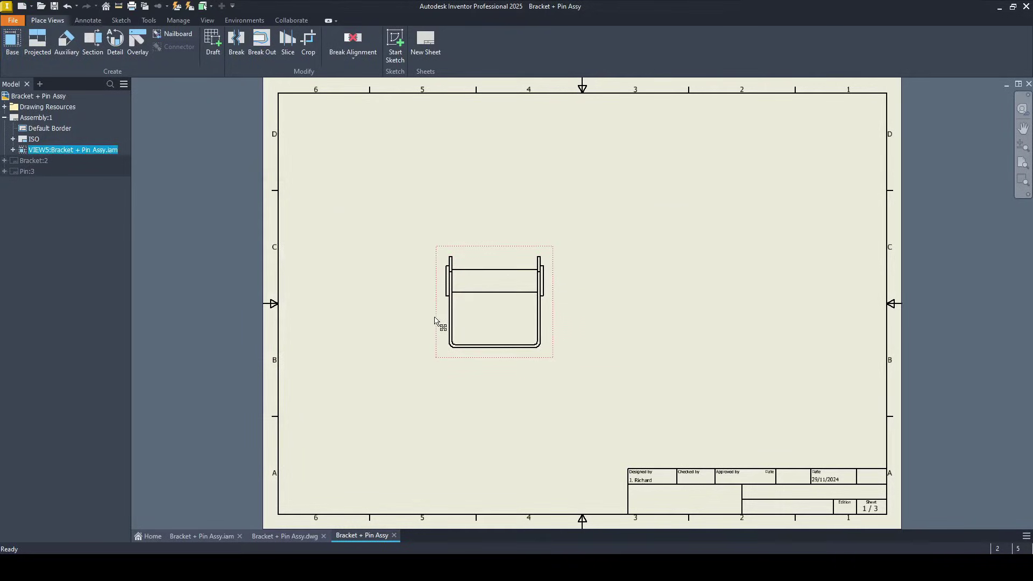
# Add projected side, top and isometric views from the base view.
pyautogui.doubleClick(435, 321)
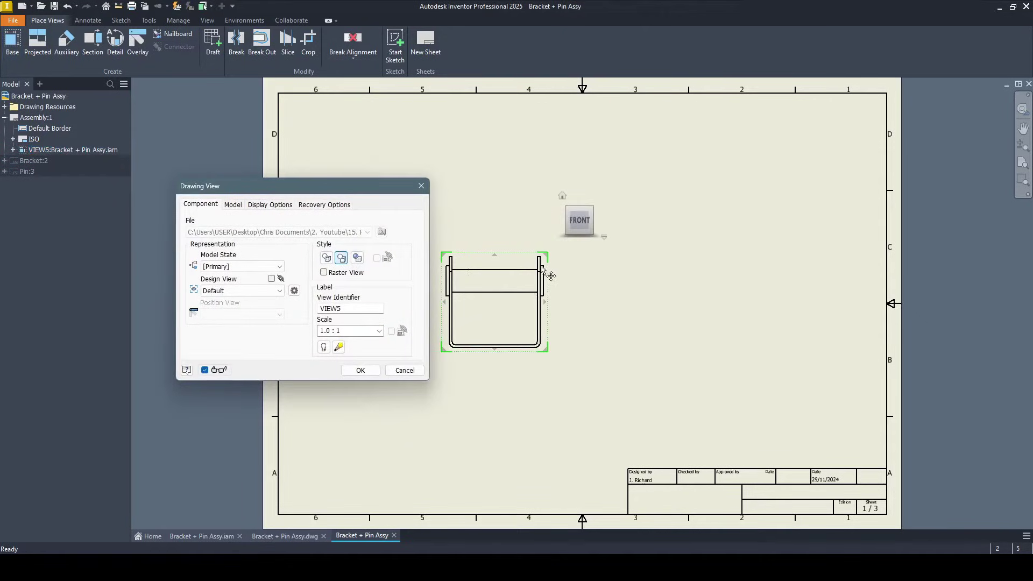
pyautogui.click(544, 304)
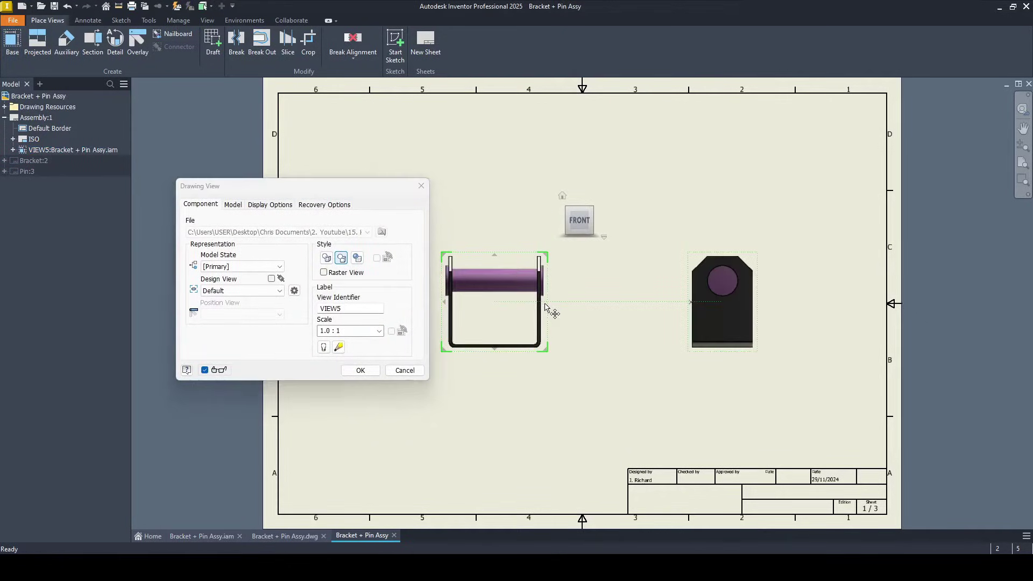
pyautogui.click(495, 257)
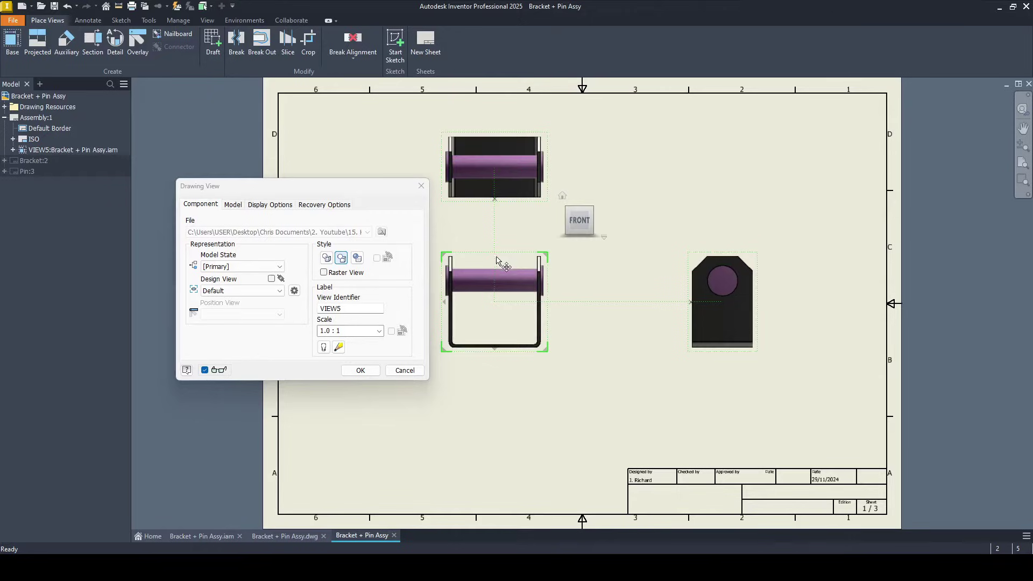
pyautogui.click(545, 254)
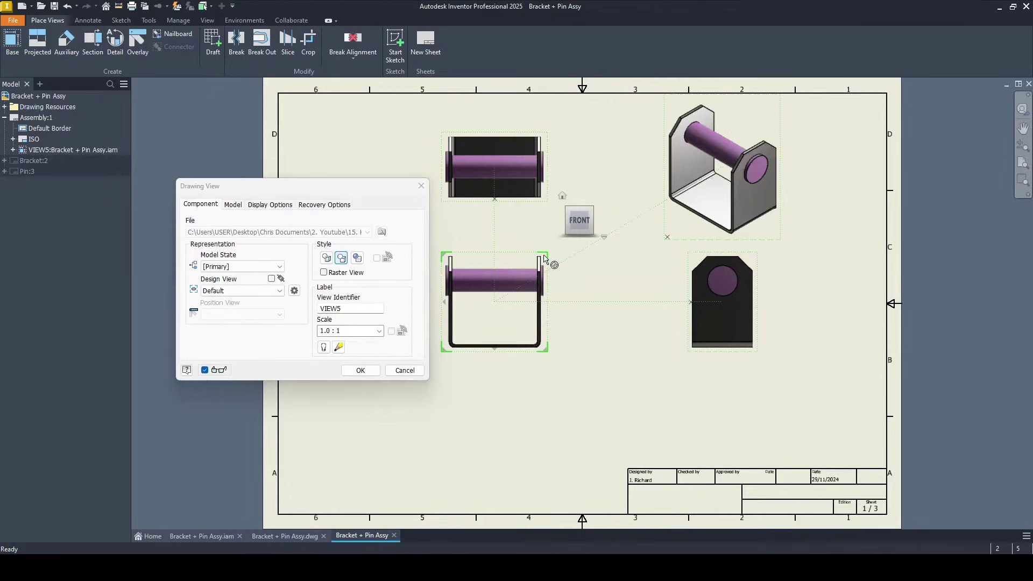
pyautogui.click(361, 370)
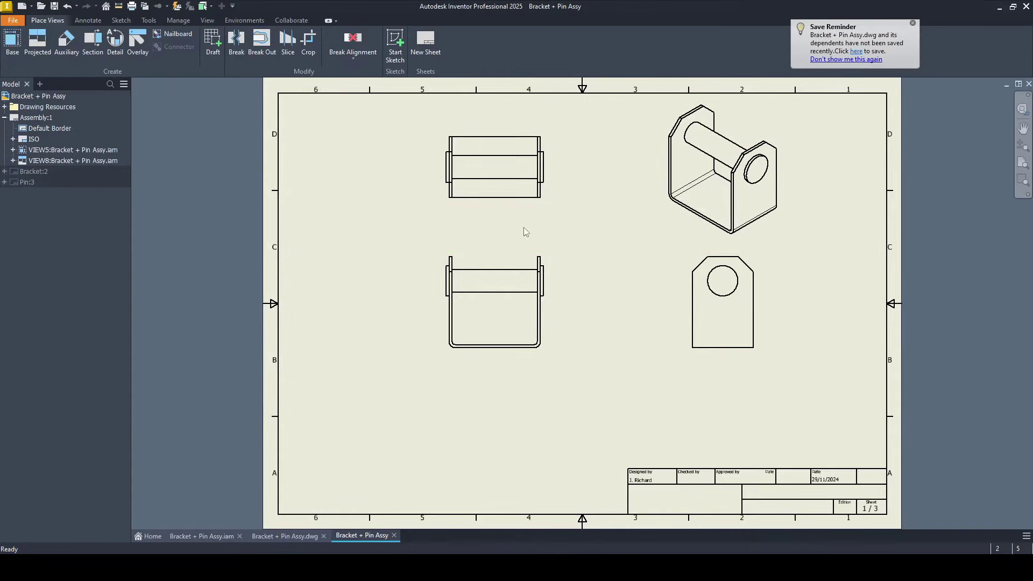
# Apply the Shaded style to the views, then select all four views and delete them.
pyautogui.doubleClick(530, 251)
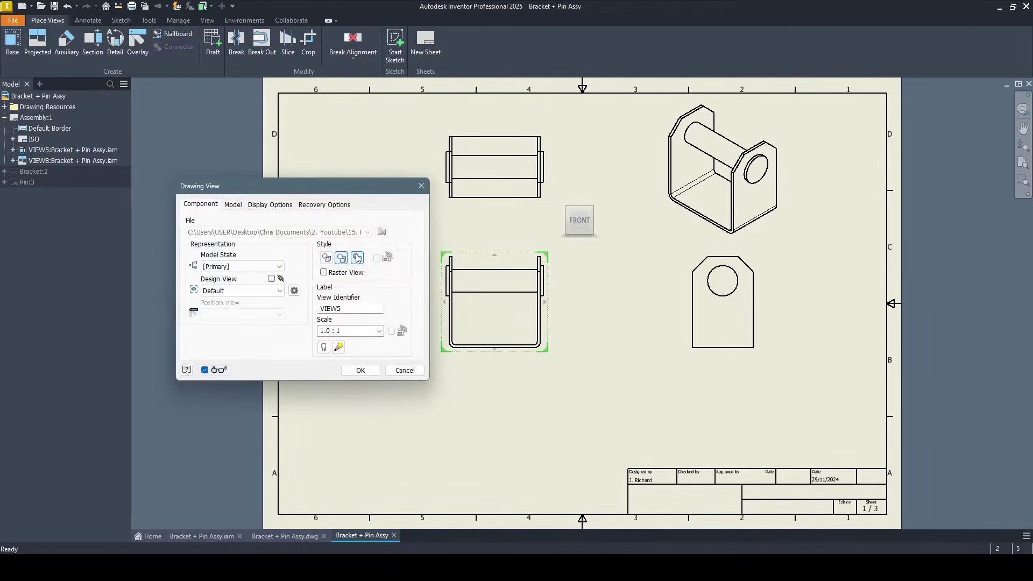
pyautogui.click(356, 258)
pyautogui.click(360, 370)
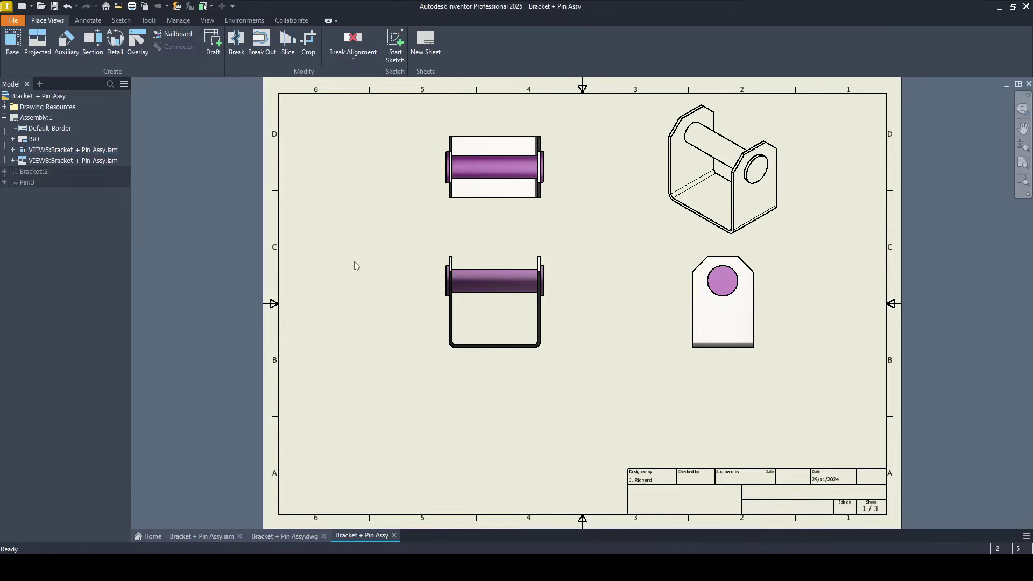
pyautogui.moveTo(376, 390)
pyautogui.mouseDown()
pyautogui.moveTo(853, 85)
pyautogui.moveTo(830, 98)
pyautogui.mouseUp()
pyautogui.press('Delete')
# Confirm the view deletion and set the standard's projection to Third Angle in the Styles Editor.
pyautogui.click(535, 316)
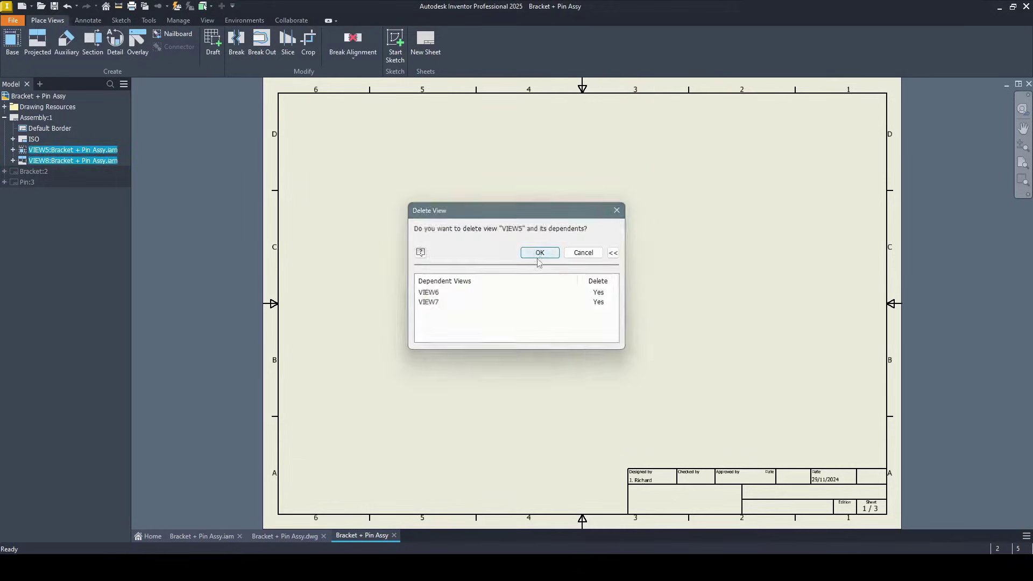
pyautogui.click(178, 20)
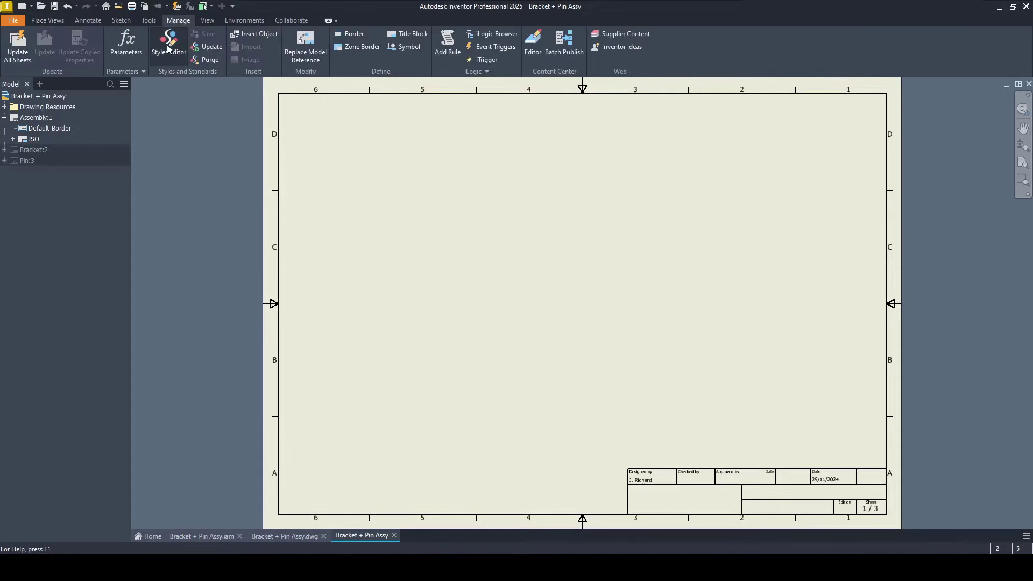
pyautogui.click(168, 48)
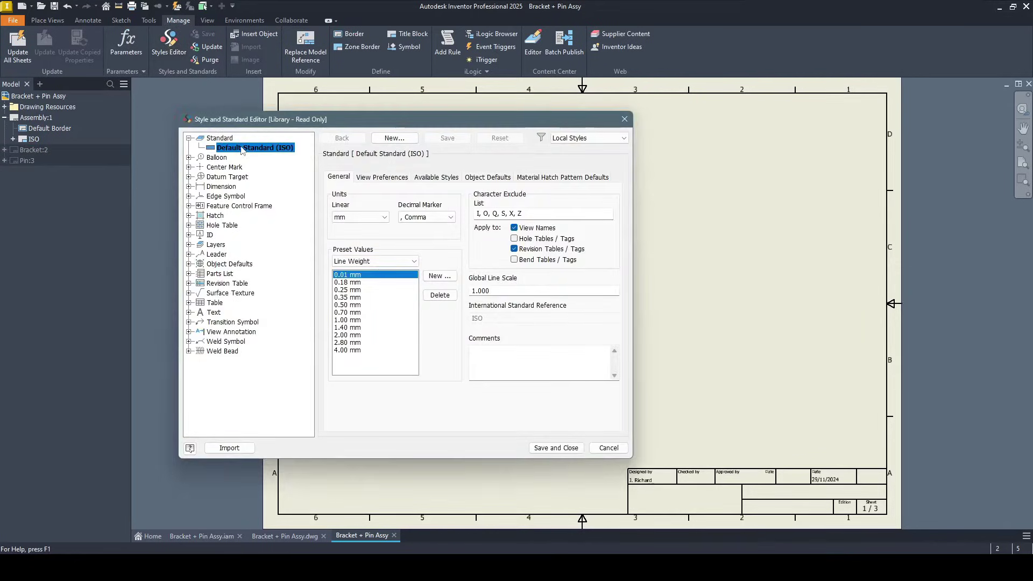
pyautogui.click(382, 177)
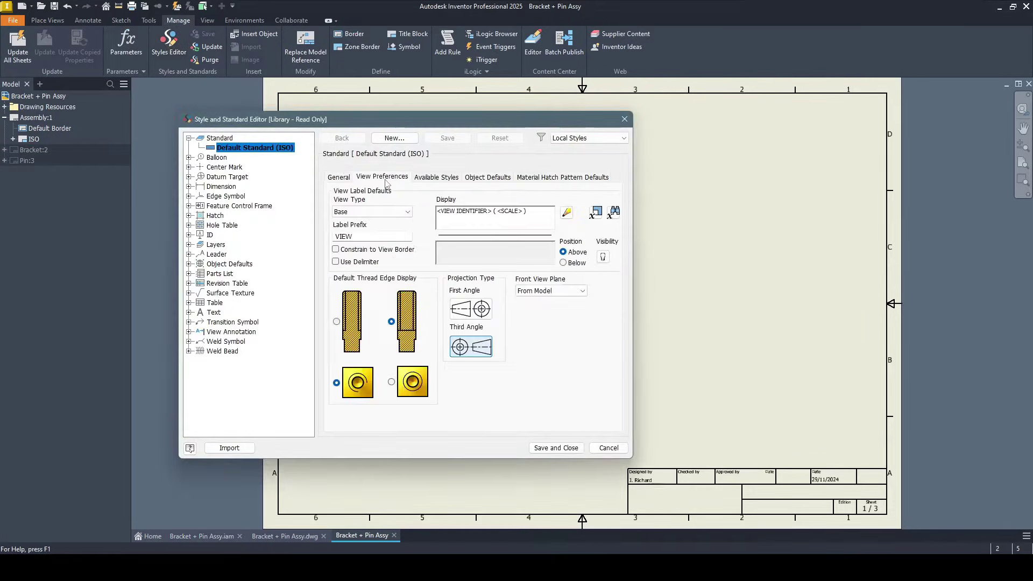
pyautogui.click(470, 311)
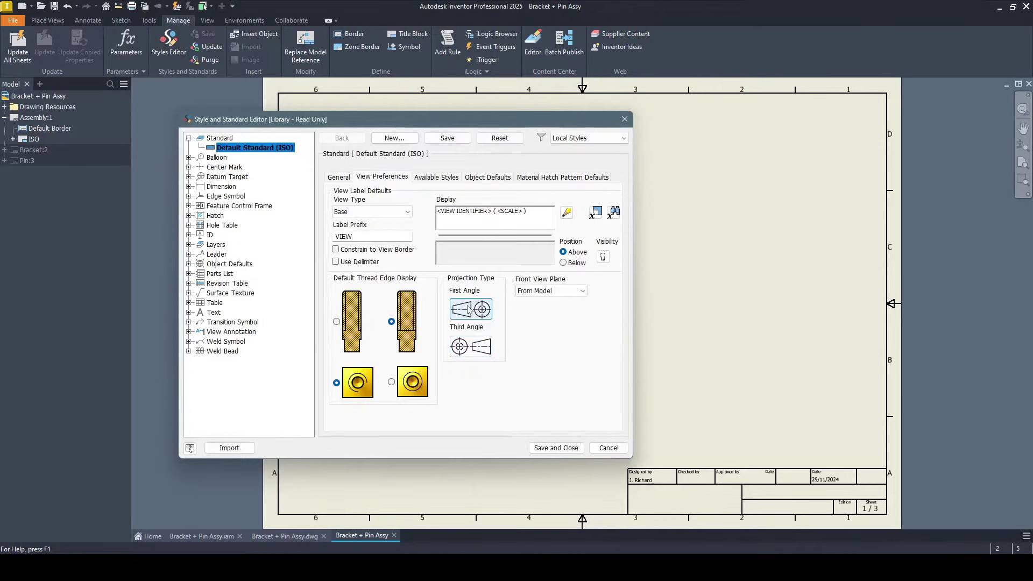
pyautogui.click(470, 351)
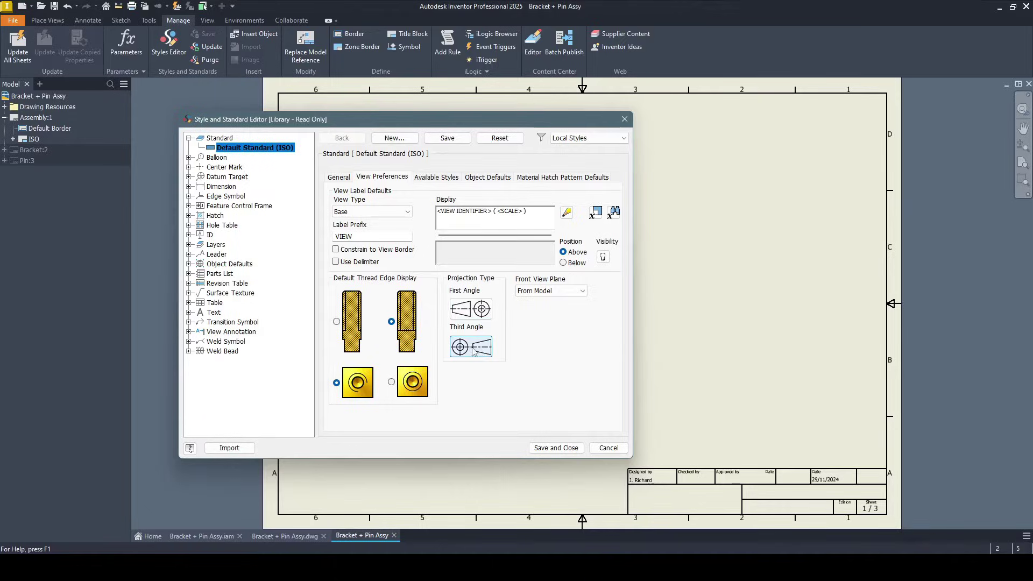
pyautogui.click(555, 448)
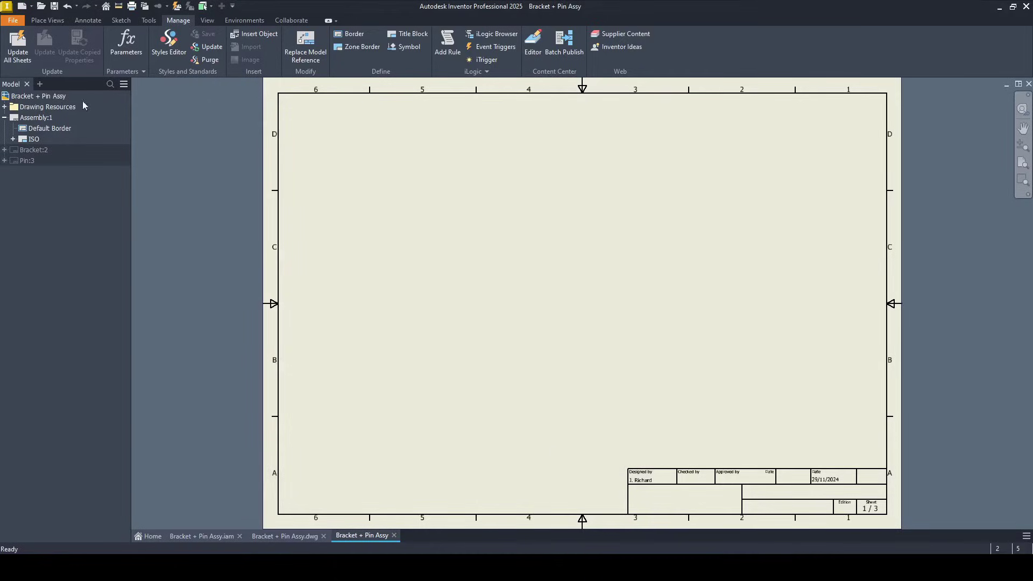
# Place a base view with an isometric projection at 1.5 : 1, then delete the front view.
pyautogui.click(46, 21)
pyautogui.click(12, 43)
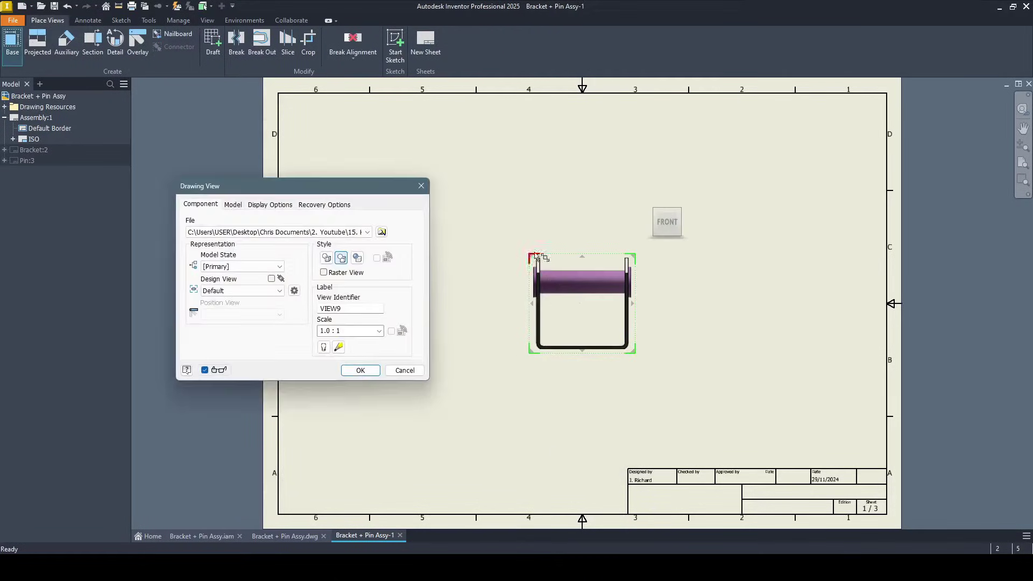
pyautogui.click(723, 176)
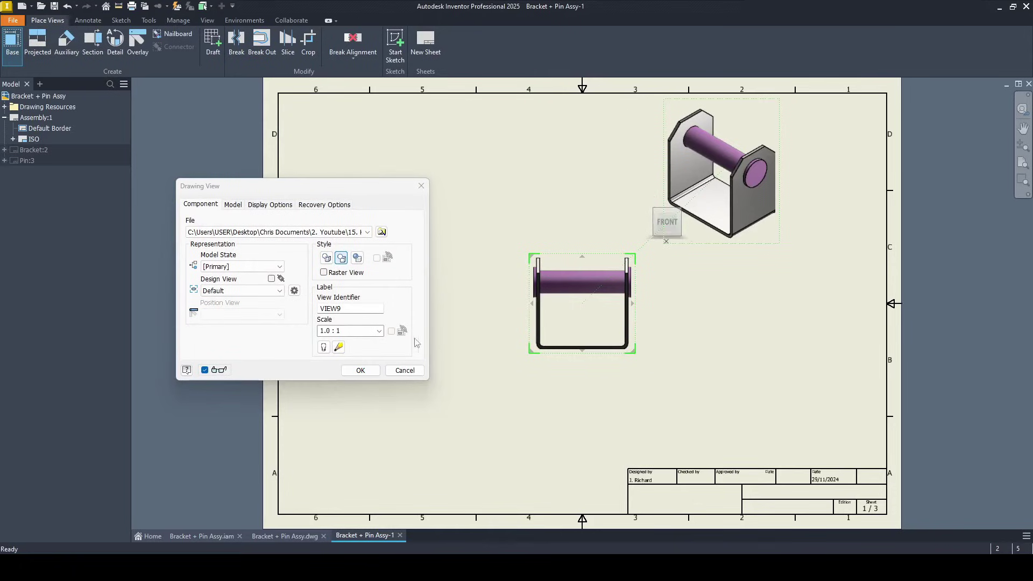
pyautogui.click(329, 330)
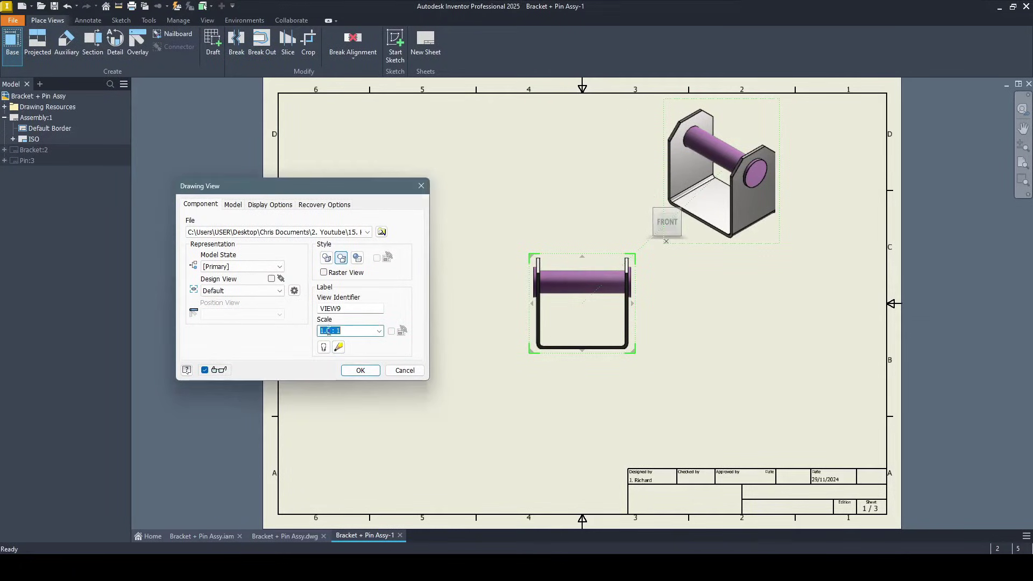
pyautogui.click(329, 330)
pyautogui.write('5')
pyautogui.press('Return')
pyautogui.moveTo(498, 357); pyautogui.dragTo(353, 402)
pyautogui.press('Delete')
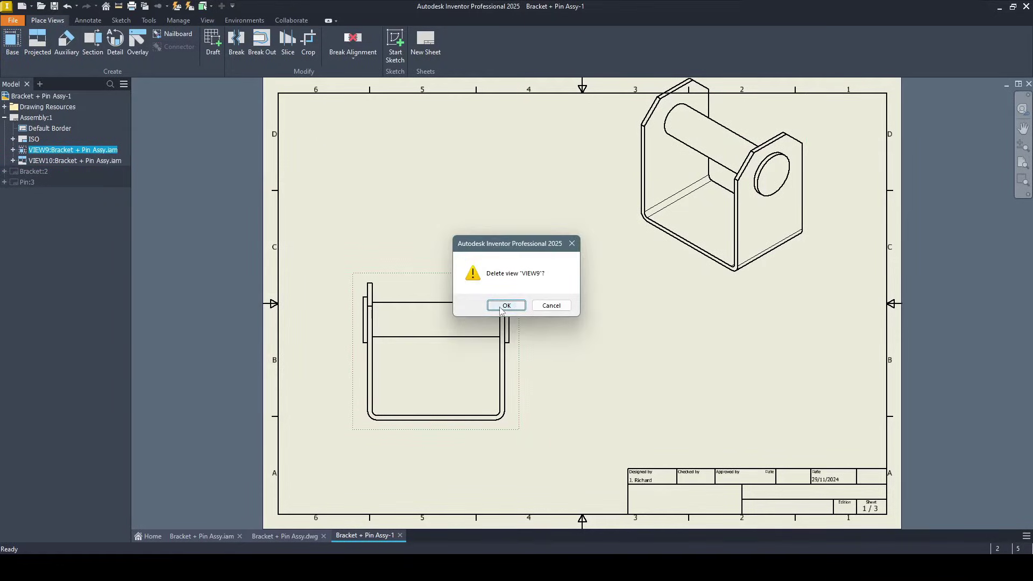
# Move the isometric view VIEW10 to the sheet centre and give it the Shaded style.
pyautogui.click(506, 306)
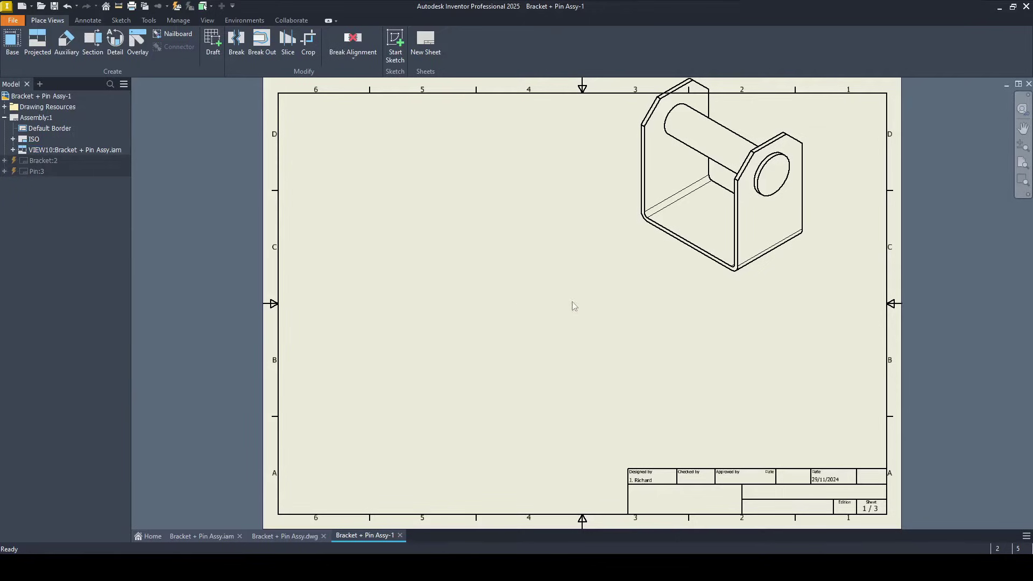
pyautogui.moveTo(673, 287)
pyautogui.mouseDown()
pyautogui.moveTo(537, 381)
pyautogui.moveTo(546, 403)
pyautogui.mouseUp()
pyautogui.doubleClick(508, 333)
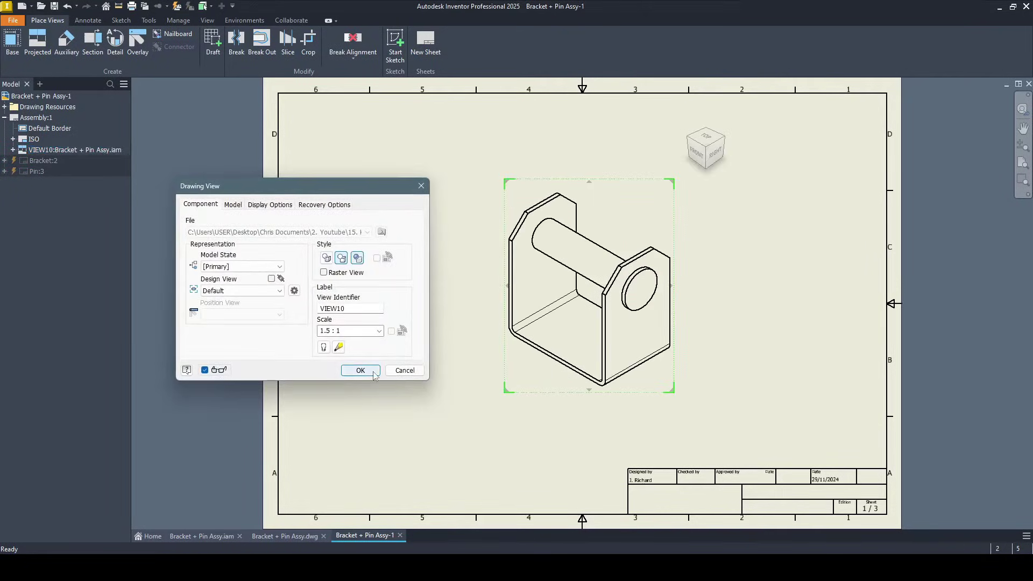
pyautogui.click(375, 375)
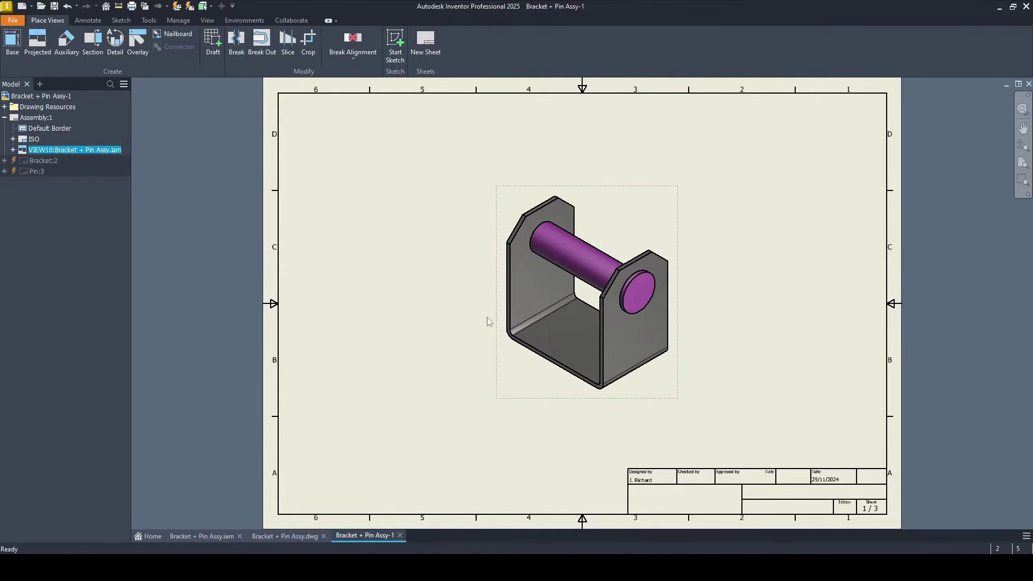
pyautogui.click(410, 256)
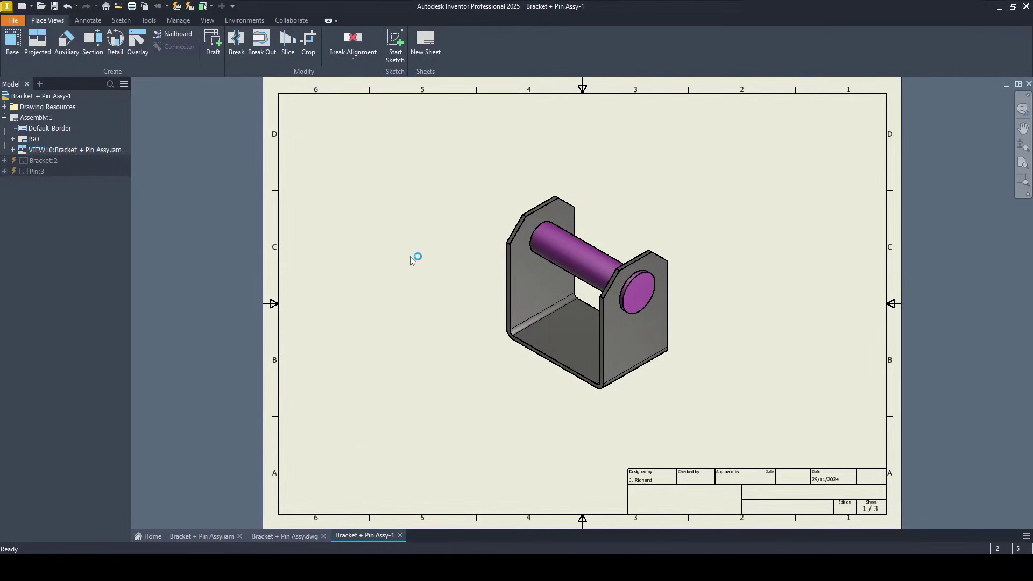
# Create a parts list from the isometric assembly view and place it at the top-left corner.
pyautogui.click(88, 20)
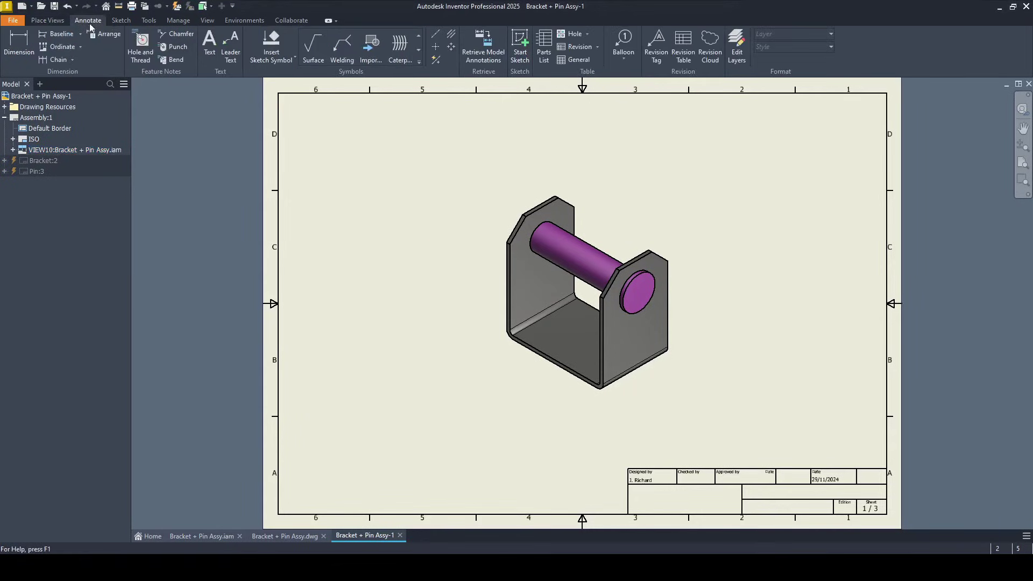
pyautogui.click(546, 48)
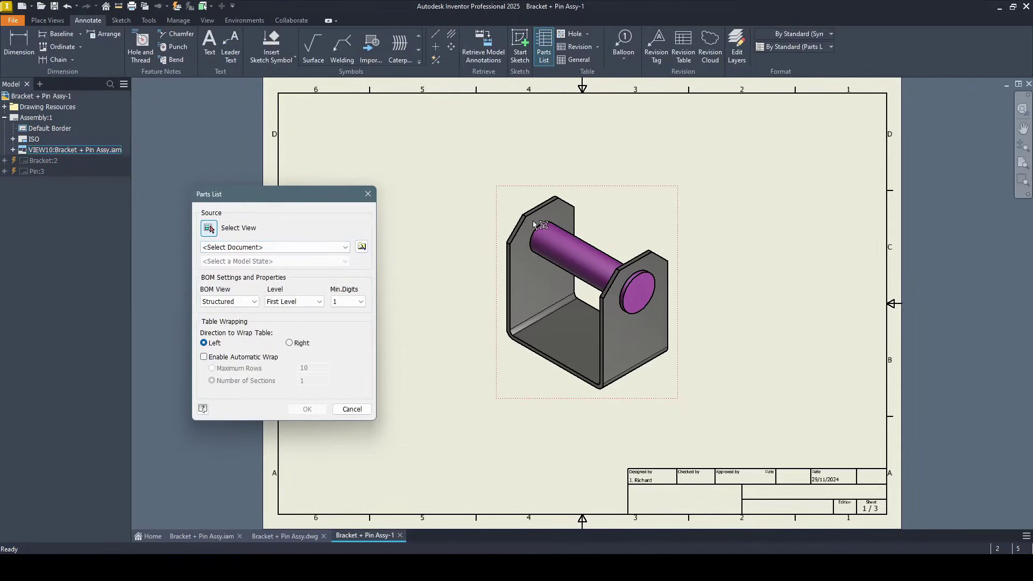
pyautogui.click(495, 205)
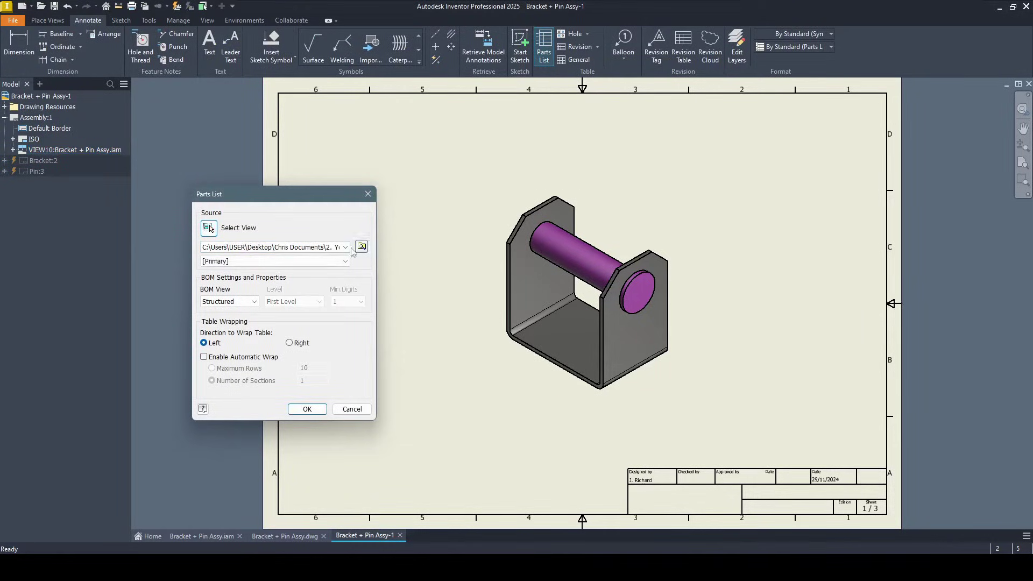
pyautogui.click(307, 409)
pyautogui.click(624, 133)
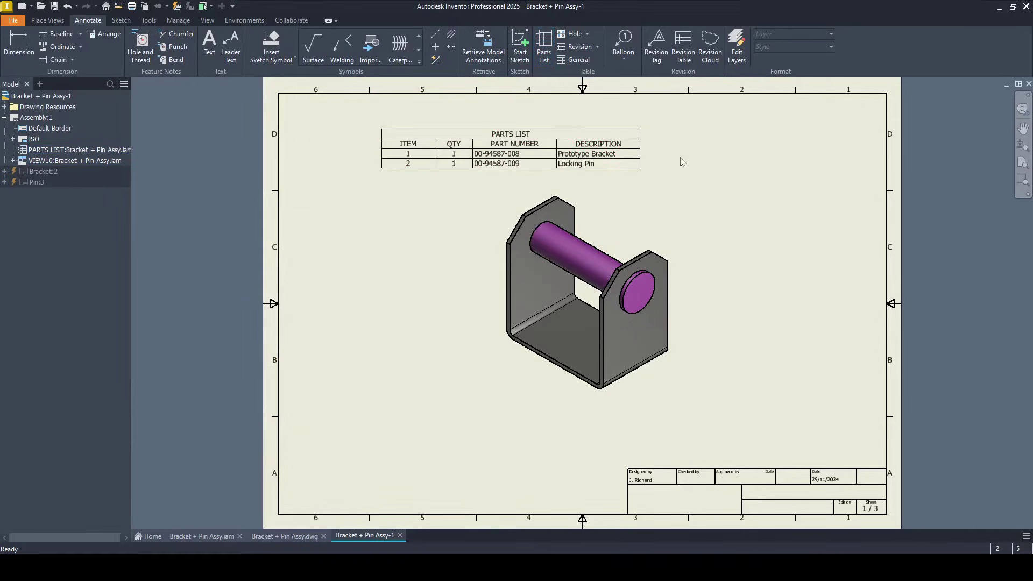
pyautogui.rightClick(715, 125)
pyautogui.click(617, 136)
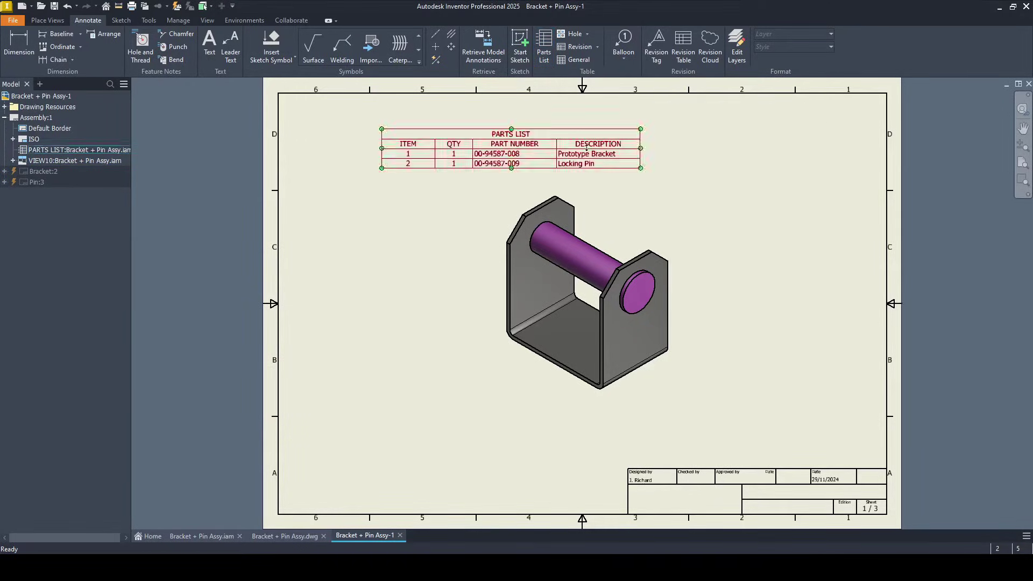
pyautogui.moveTo(586, 149); pyautogui.dragTo(477, 108)
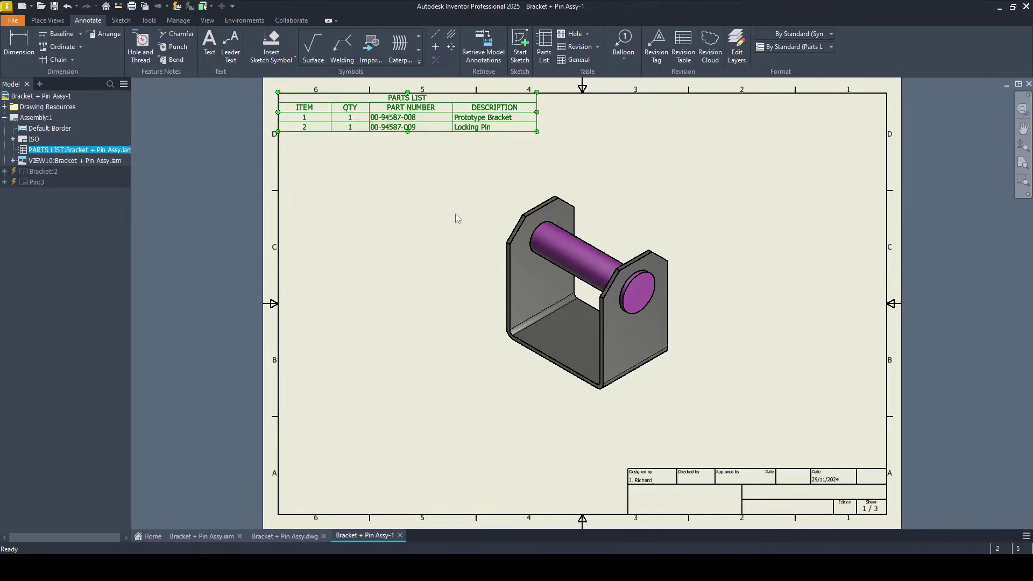
# Add the MATERIAL column to the parts list through the Column Chooser.
pyautogui.doubleClick(487, 118)
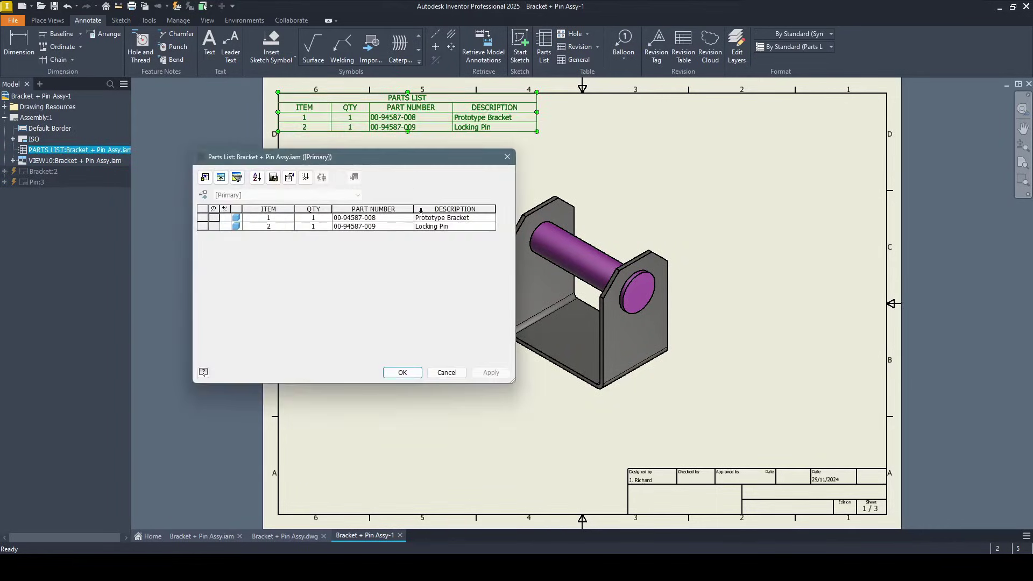
pyautogui.rightClick(439, 209)
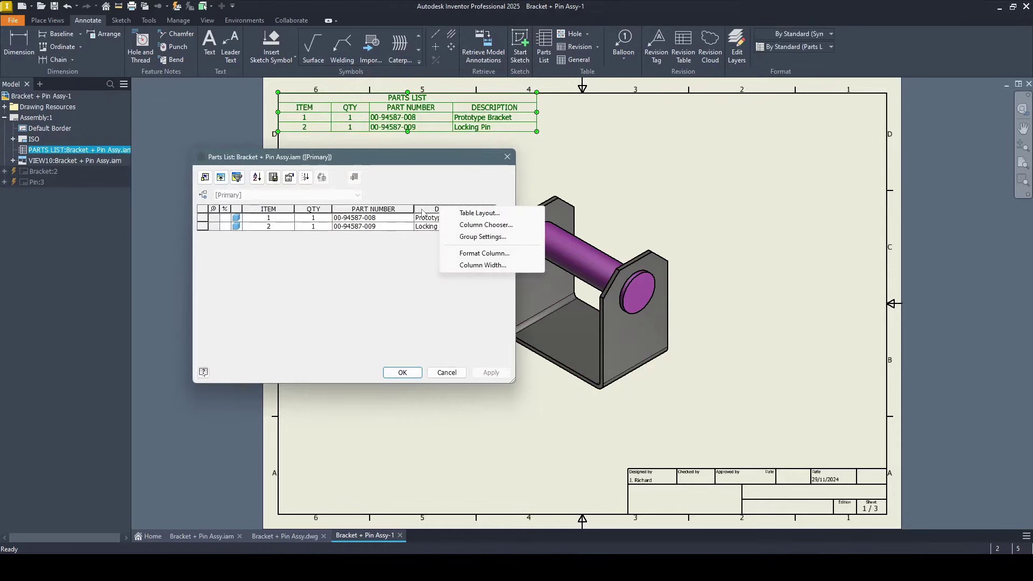
pyautogui.click(474, 226)
pyautogui.scroll(-8, 339, 242)
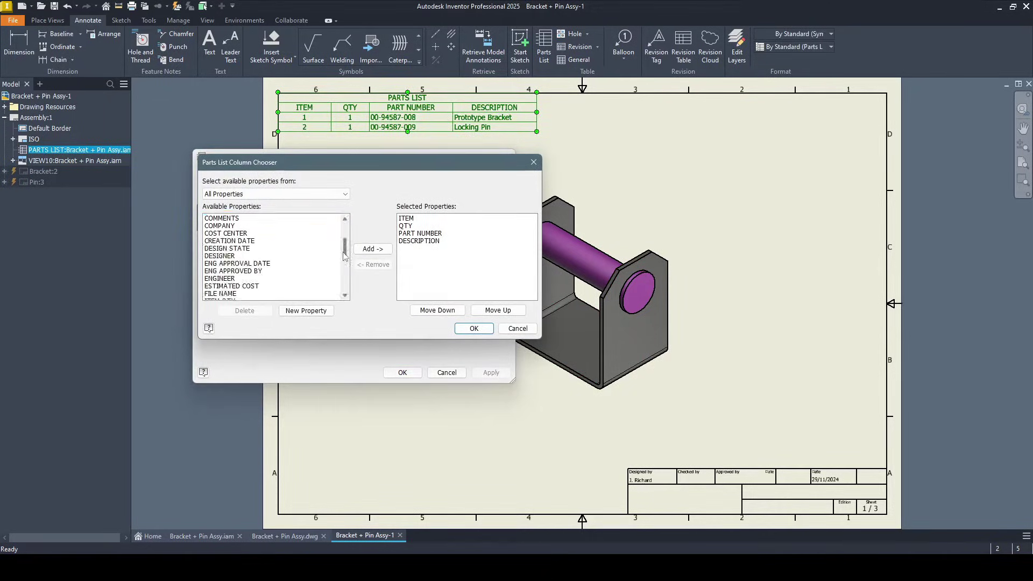
pyautogui.click(236, 243)
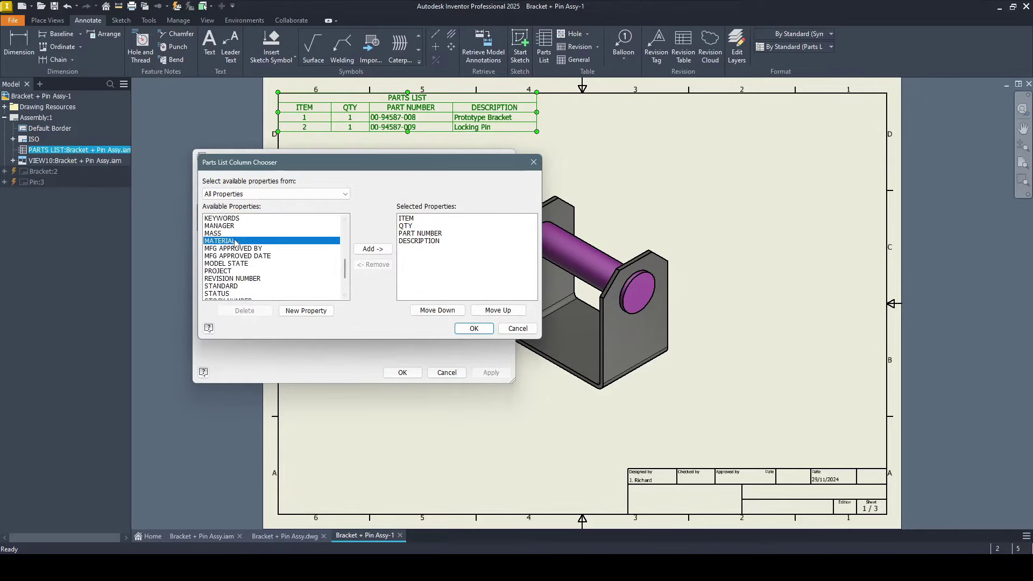
pyautogui.click(371, 249)
pyautogui.click(473, 329)
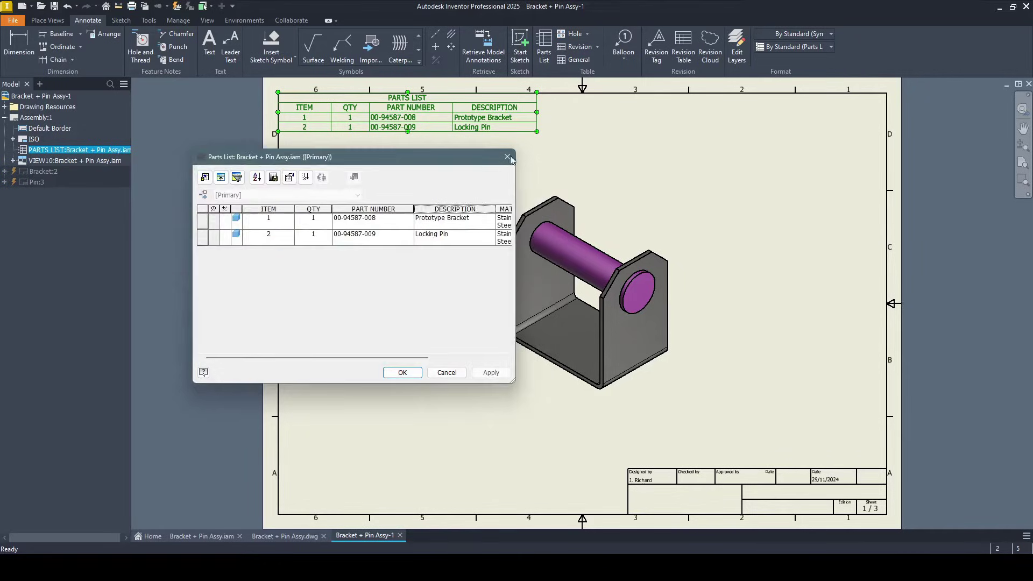
pyautogui.click(402, 372)
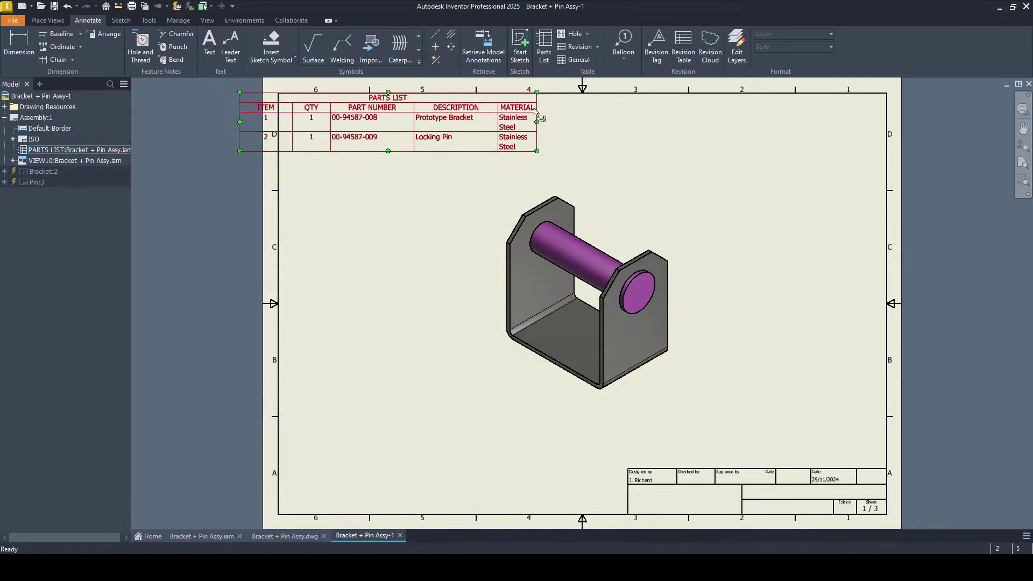
# Resize the MATERIAL column so each row fits one line and reposition the parts list.
pyautogui.moveTo(535, 111); pyautogui.dragTo(607, 112)
pyautogui.click(426, 99)
pyautogui.moveTo(427, 99); pyautogui.dragTo(455, 102)
pyautogui.moveTo(648, 105); pyautogui.dragTo(606, 106)
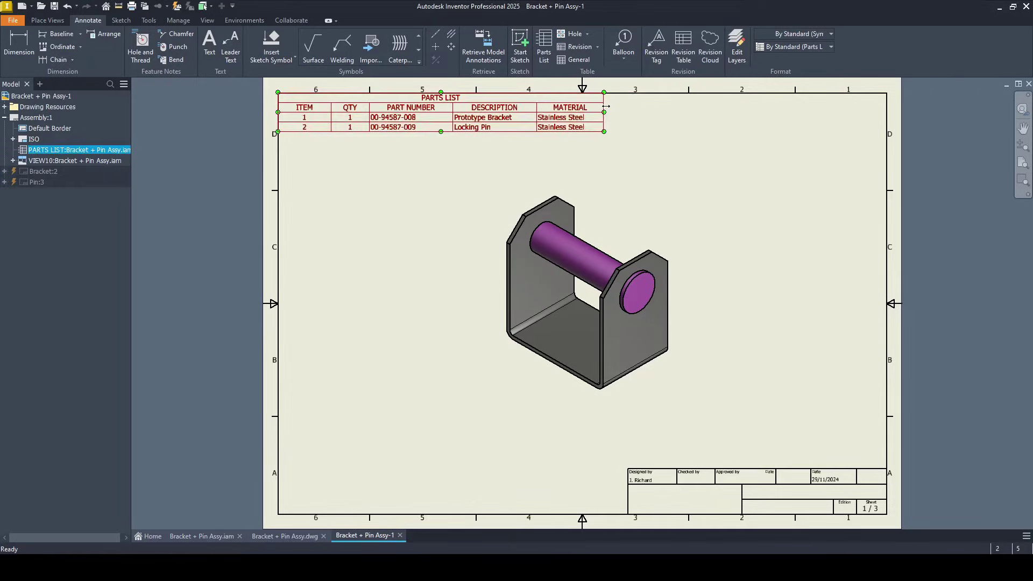
pyautogui.click(555, 159)
pyautogui.click(310, 111)
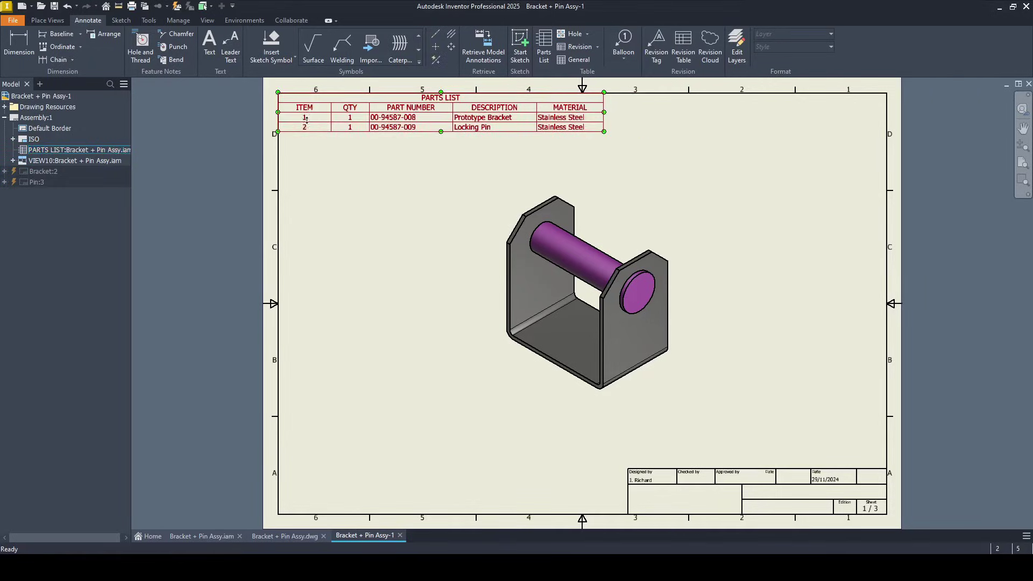
pyautogui.click(309, 132)
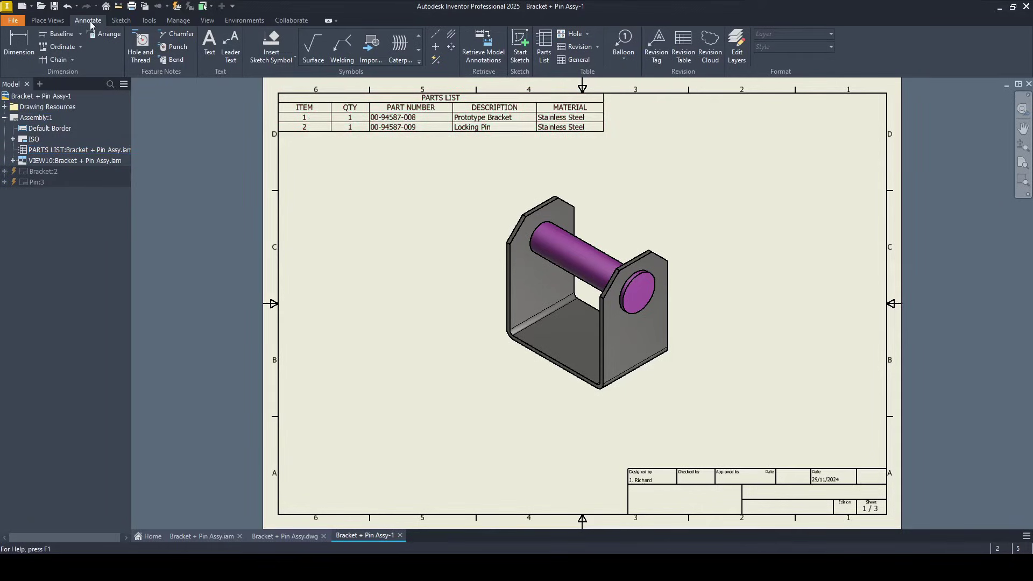
# Place item balloon 1 on the bracket edge and balloon 2 on the pin.
pyautogui.click(622, 35)
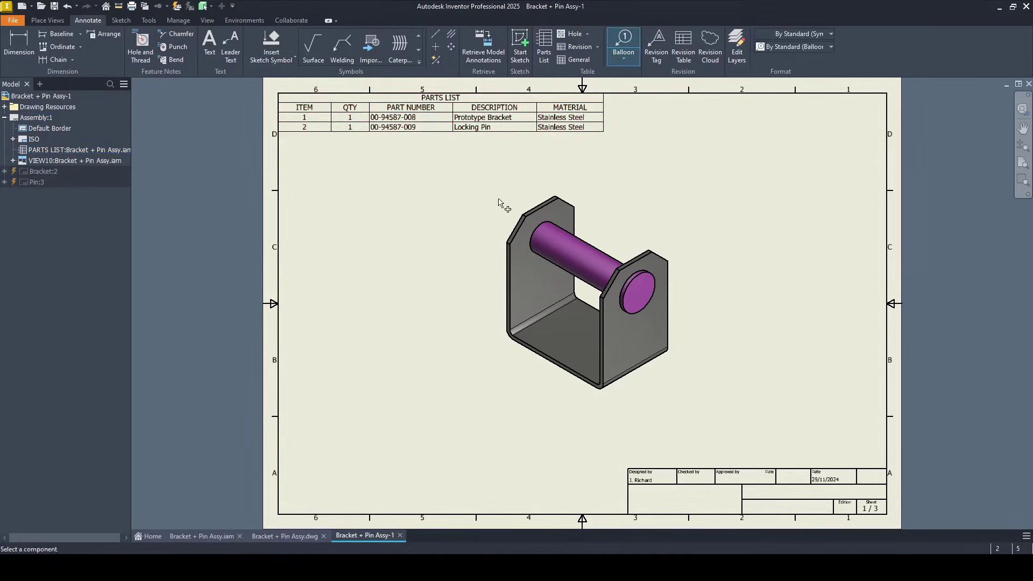
pyautogui.scroll(3, 520, 214)
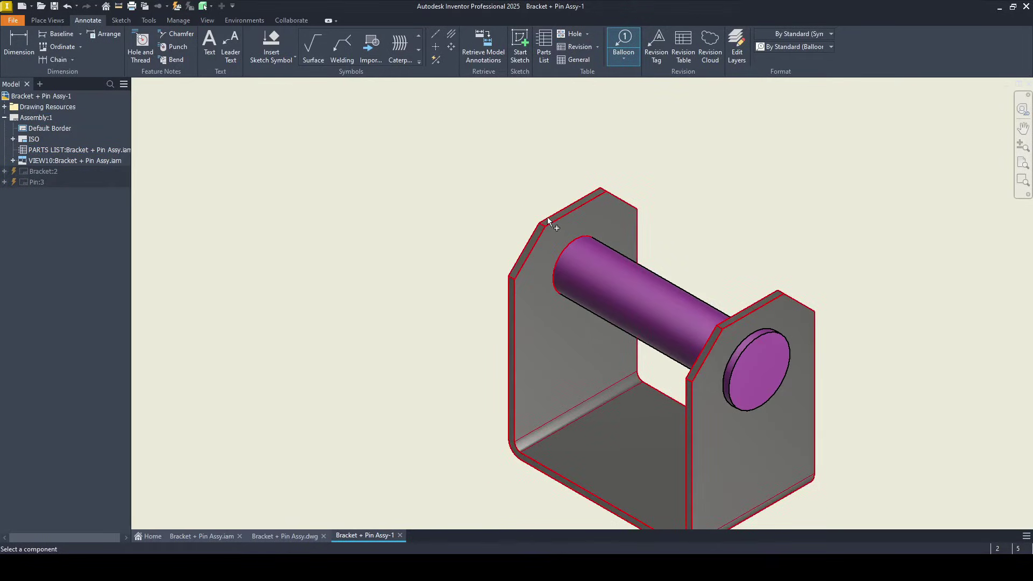
pyautogui.click(548, 218)
pyautogui.scroll(-3, 512, 191)
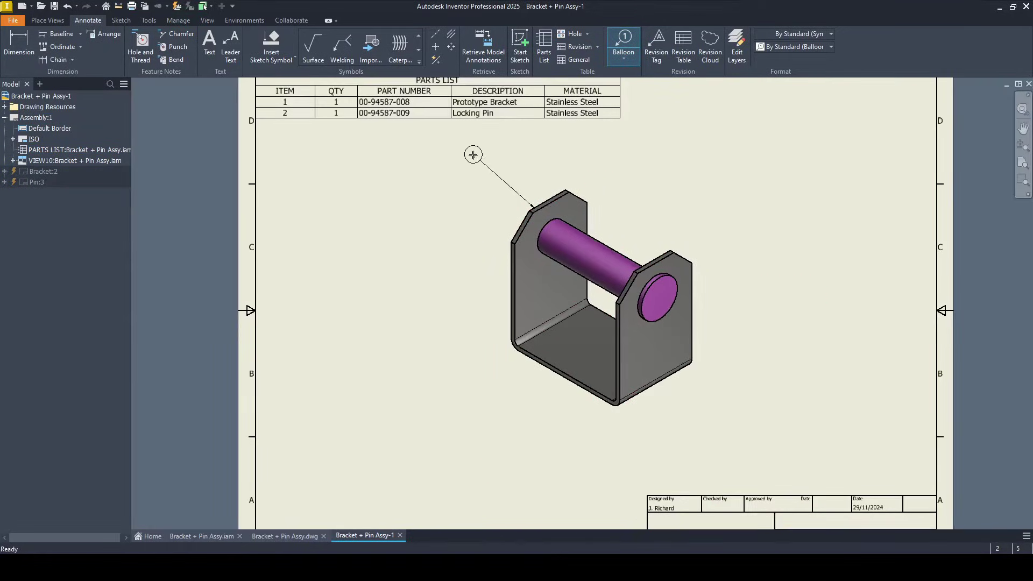
pyautogui.click(473, 155)
pyautogui.rightClick(526, 148)
pyautogui.click(568, 148)
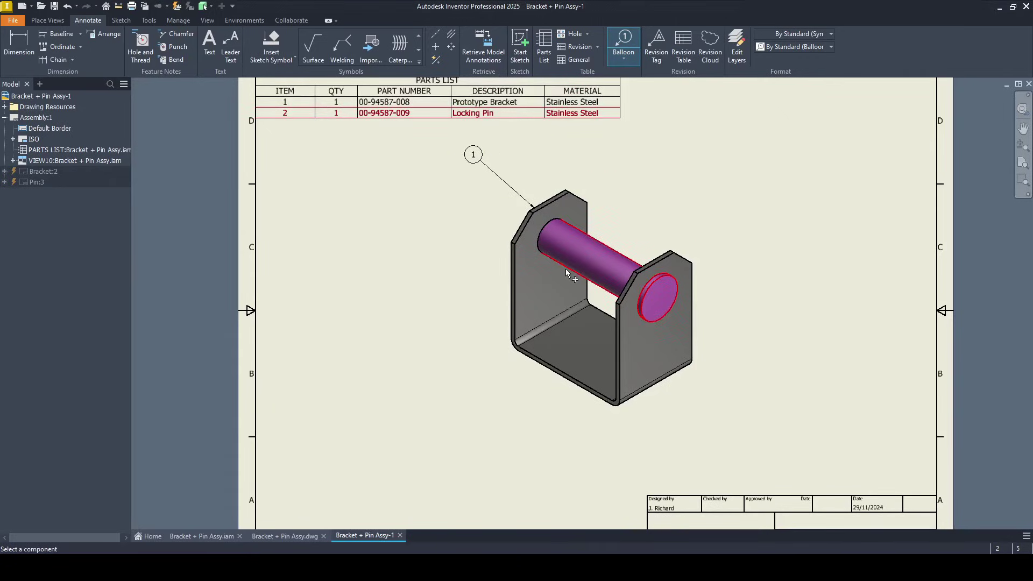
pyautogui.click(540, 249)
pyautogui.click(441, 196)
pyautogui.rightClick(401, 159)
pyautogui.click(442, 159)
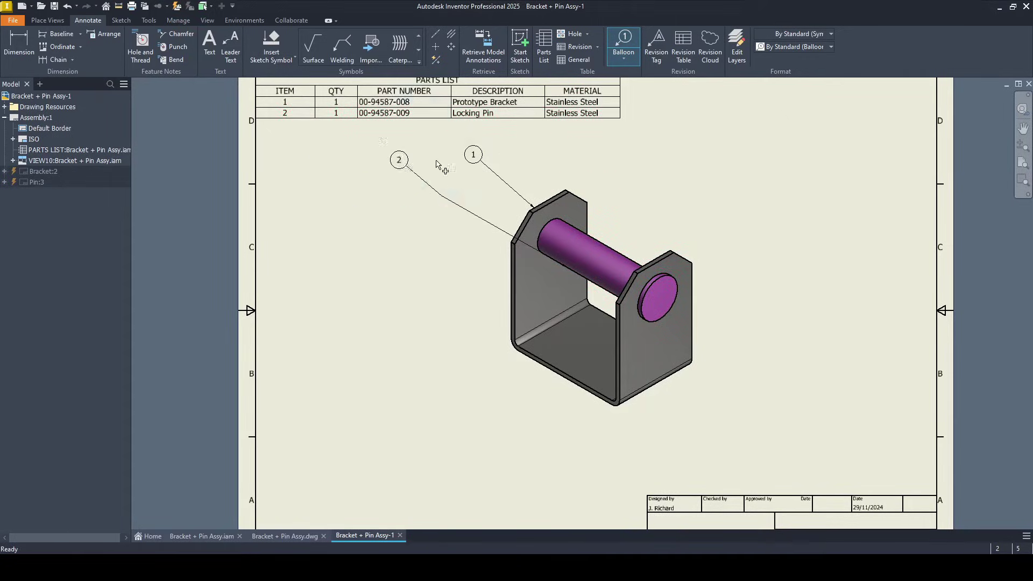
pyautogui.rightClick(579, 143)
pyautogui.click(614, 141)
# Drag the balloon leader ends onto the bracket edge and the pin surface.
pyautogui.scroll(-8, 533, 208)
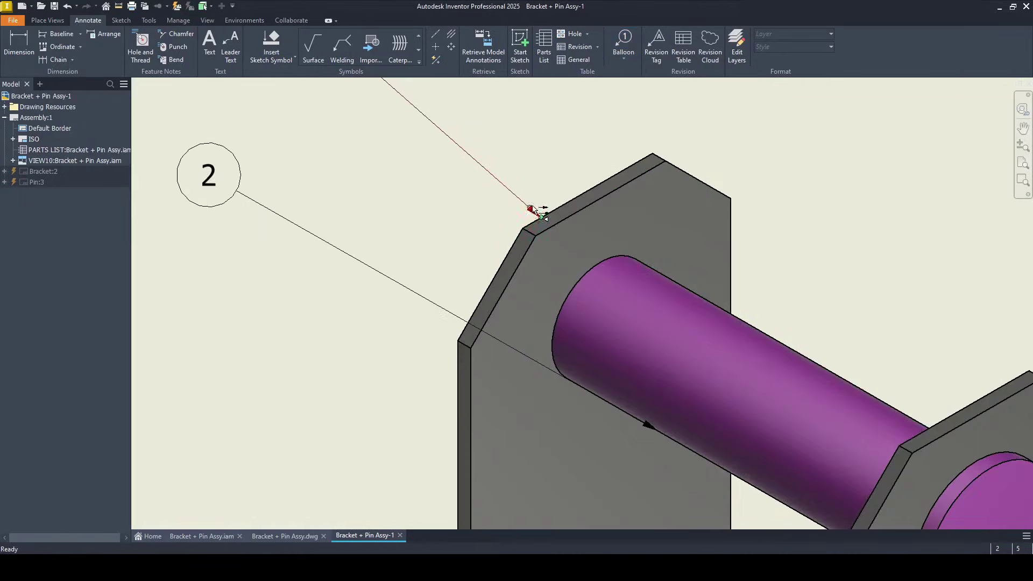
pyautogui.moveTo(550, 228)
pyautogui.mouseDown()
pyautogui.moveTo(736, 123)
pyautogui.moveTo(460, 218)
pyautogui.moveTo(538, 241)
pyautogui.mouseUp()
pyautogui.scroll(3, 544, 162)
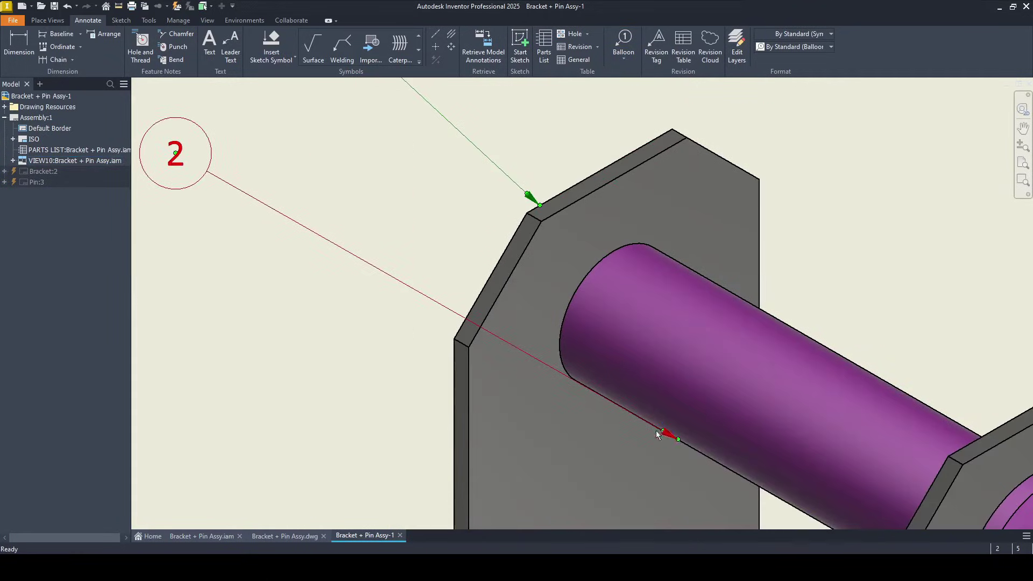
pyautogui.moveTo(680, 439); pyautogui.dragTo(687, 343)
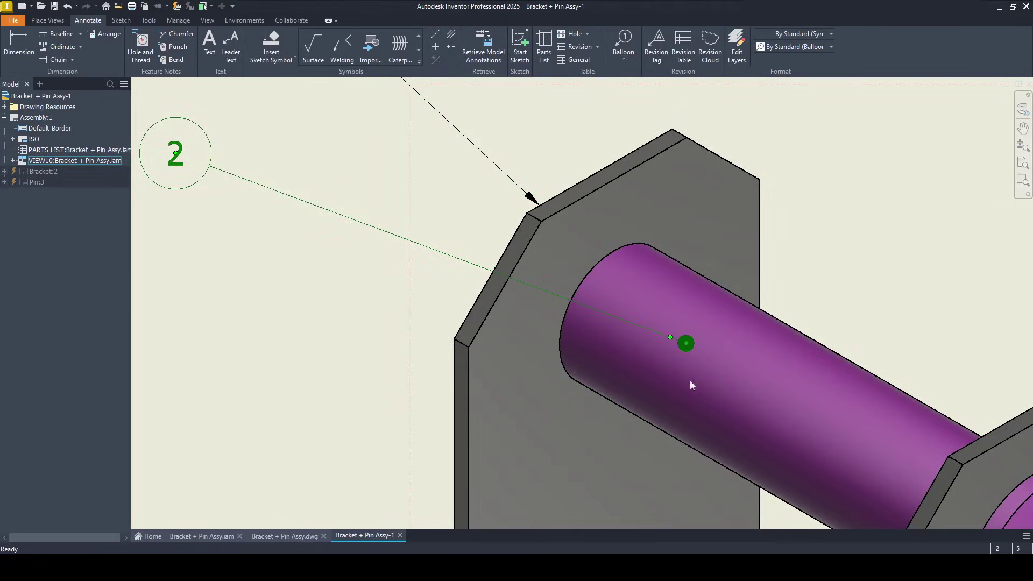
pyautogui.click(795, 296)
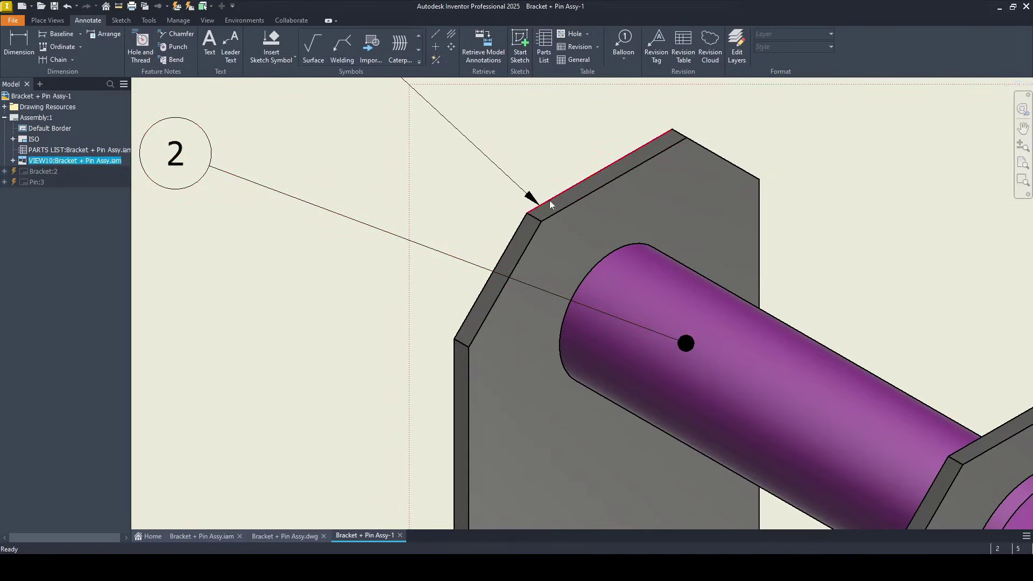
pyautogui.press('Home')
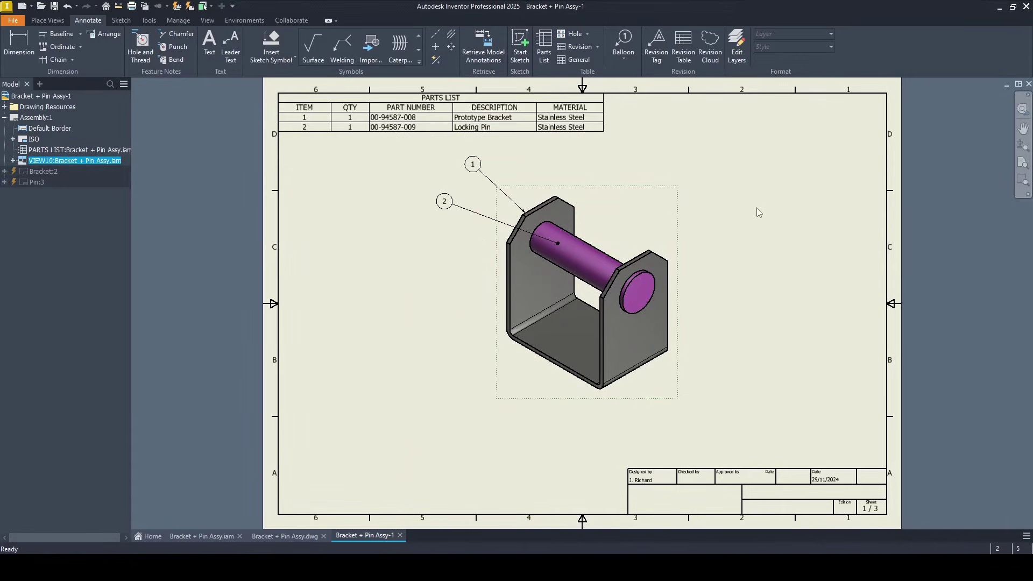
# Show the isometric view's label and move it below the assembly.
pyautogui.doubleClick(680, 247)
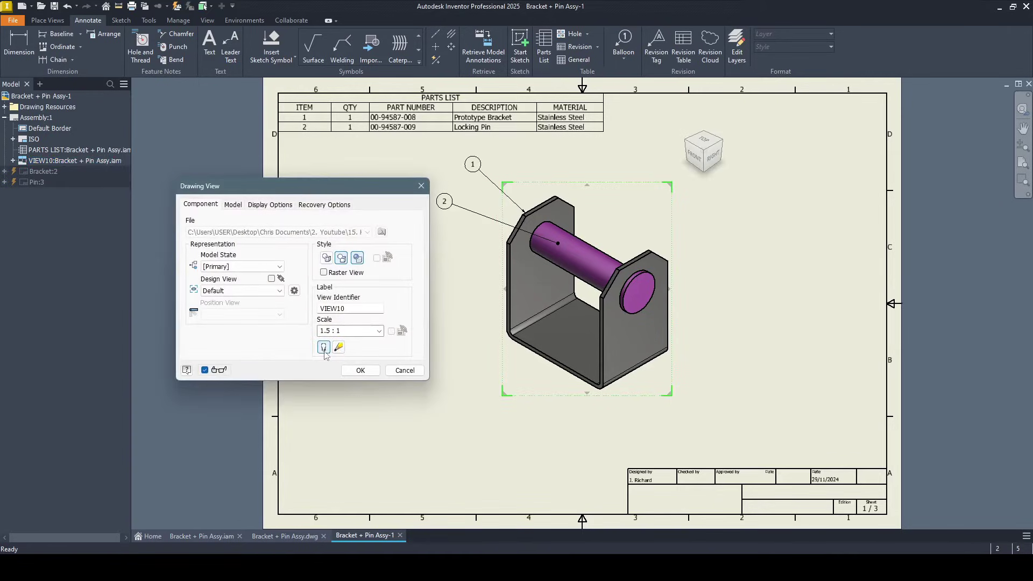
pyautogui.click(324, 349)
pyautogui.click(351, 309)
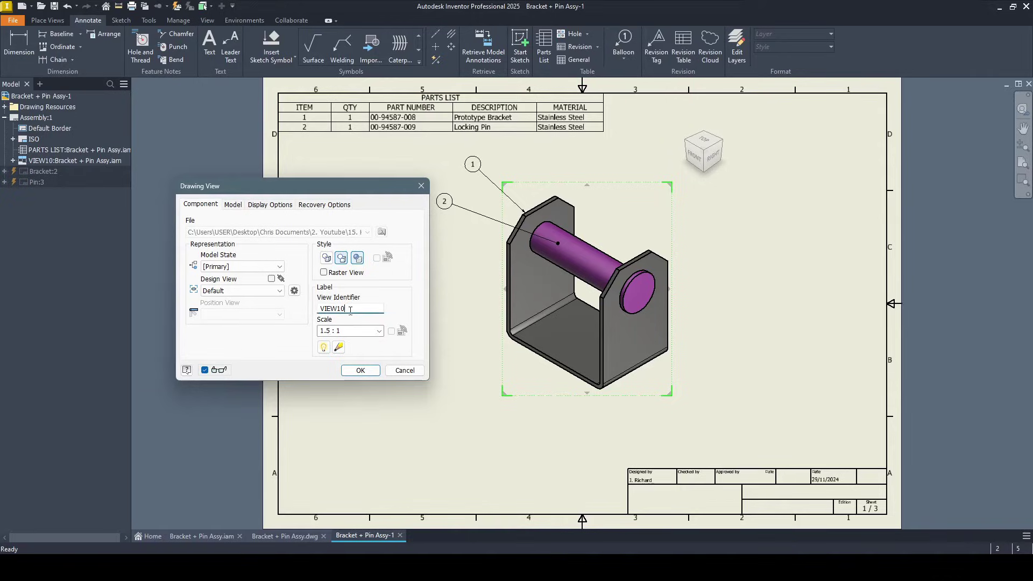
pyautogui.click(360, 371)
pyautogui.moveTo(570, 183)
pyautogui.mouseDown()
pyautogui.moveTo(512, 225)
pyautogui.moveTo(478, 395)
pyautogui.moveTo(483, 379)
pyautogui.mouseUp()
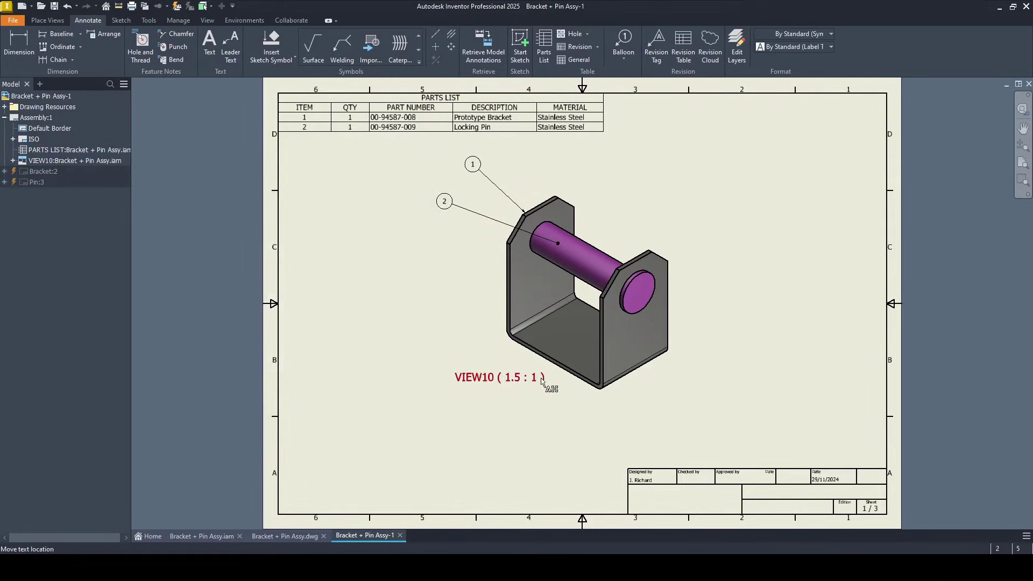
pyautogui.click(484, 385)
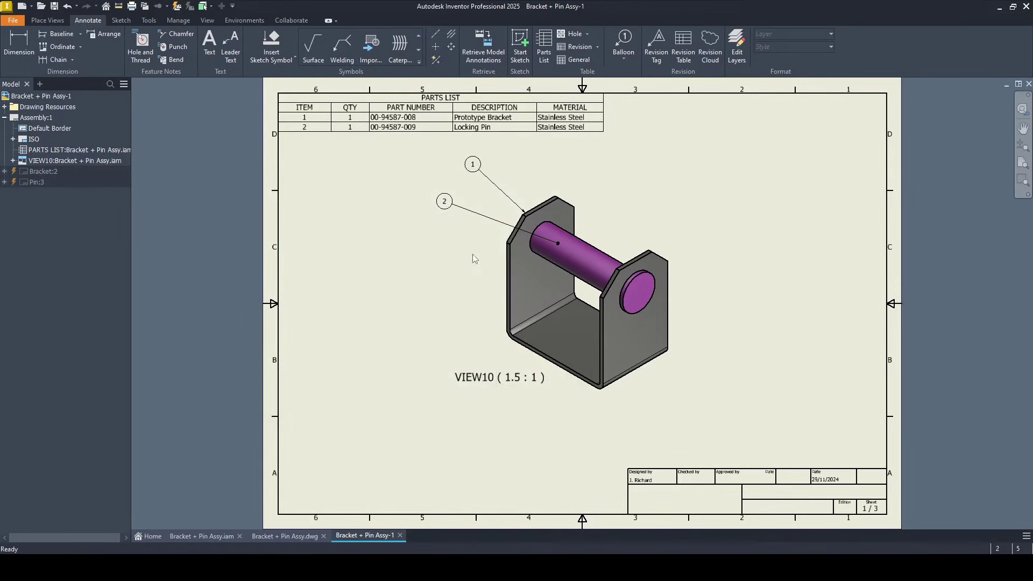
# Change the isometric view's identifier to VIEW 1.
pyautogui.doubleClick(496, 273)
pyautogui.click(353, 308)
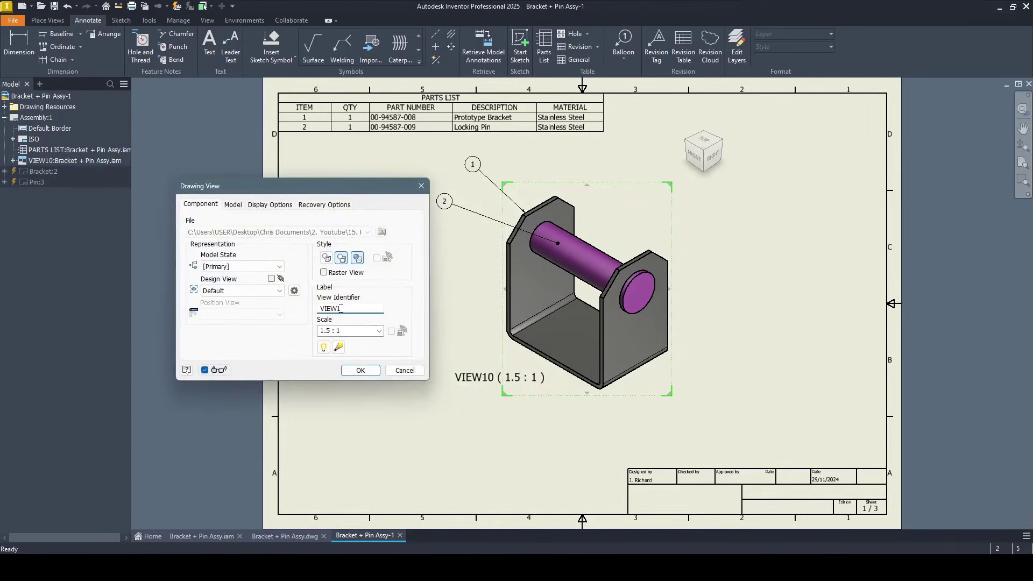
pyautogui.click(360, 370)
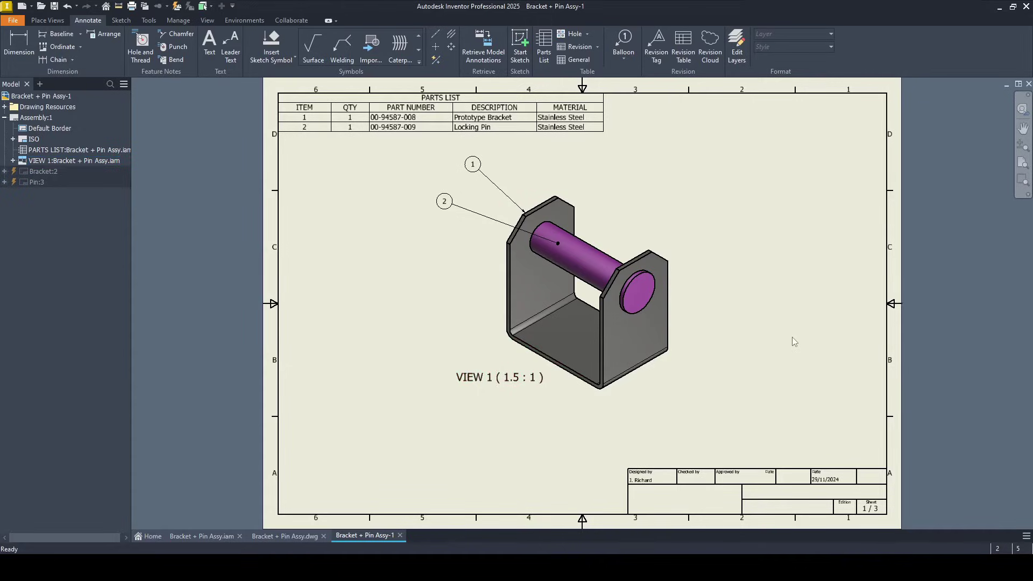
# Enter the company name Autodesk CAD Tutorials in the drawing's iProperties Summary.
pyautogui.moveTo(791, 355); pyautogui.dragTo(667, 226, button='middle')
pyautogui.scroll(-3, 671, 339)
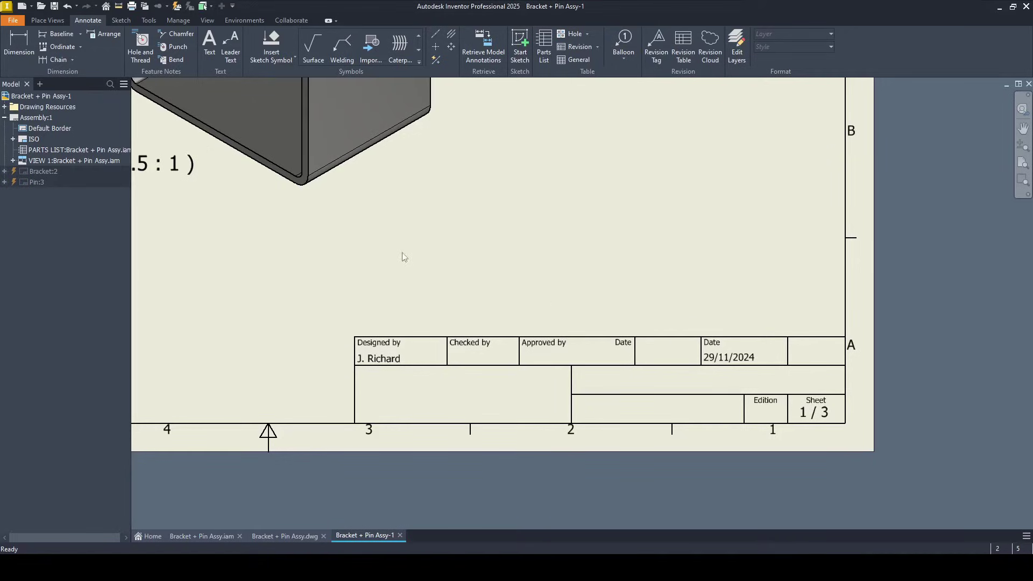
pyautogui.click(13, 20)
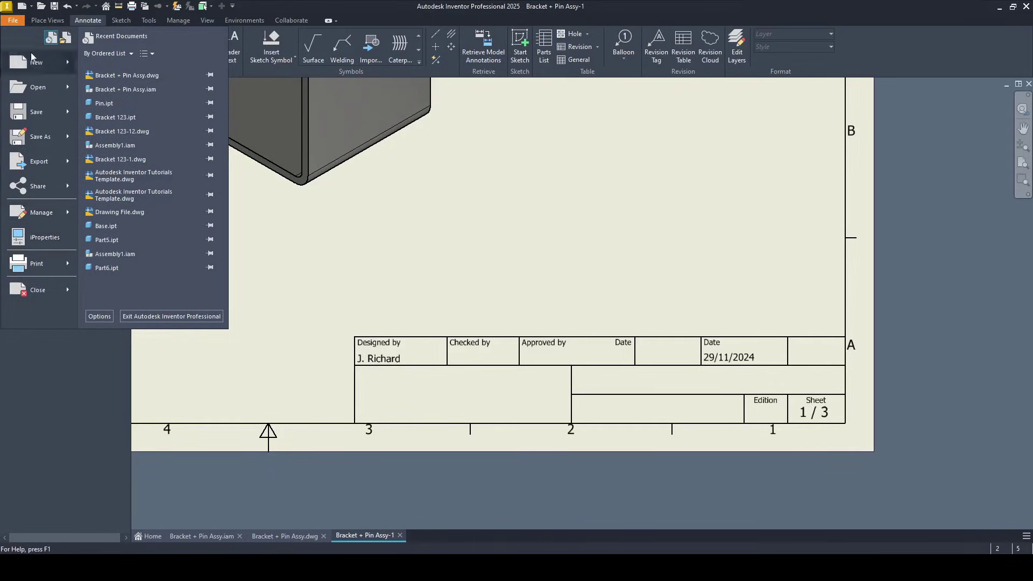
pyautogui.click(45, 243)
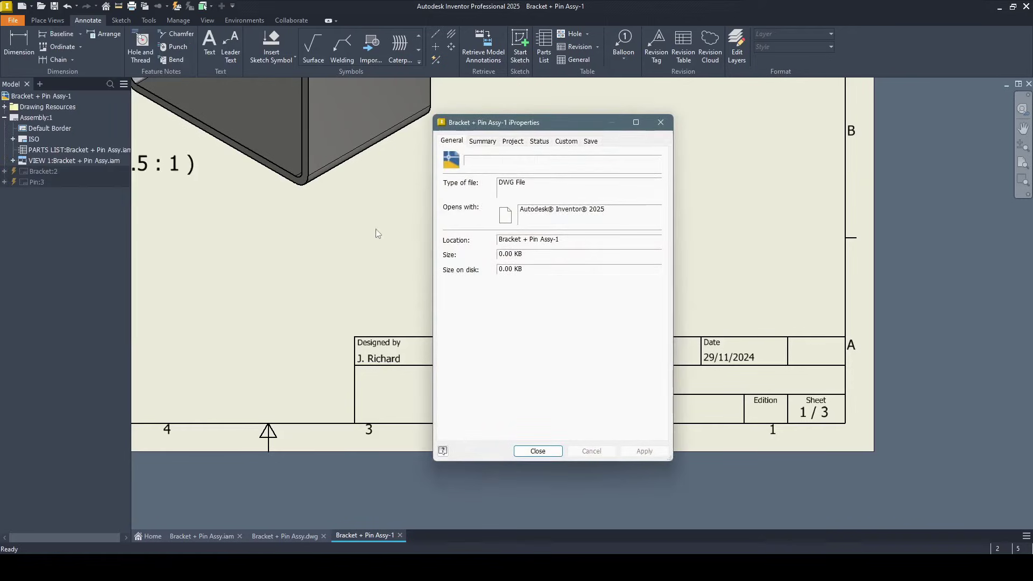
pyautogui.click(481, 143)
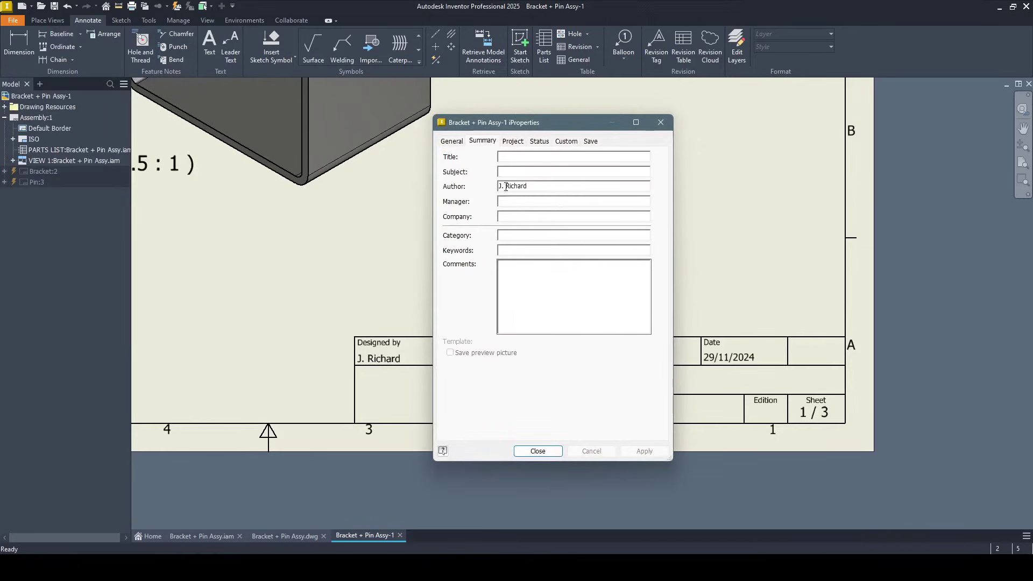
pyautogui.click(517, 216)
pyautogui.write('Autodesk CAD Tutorials')
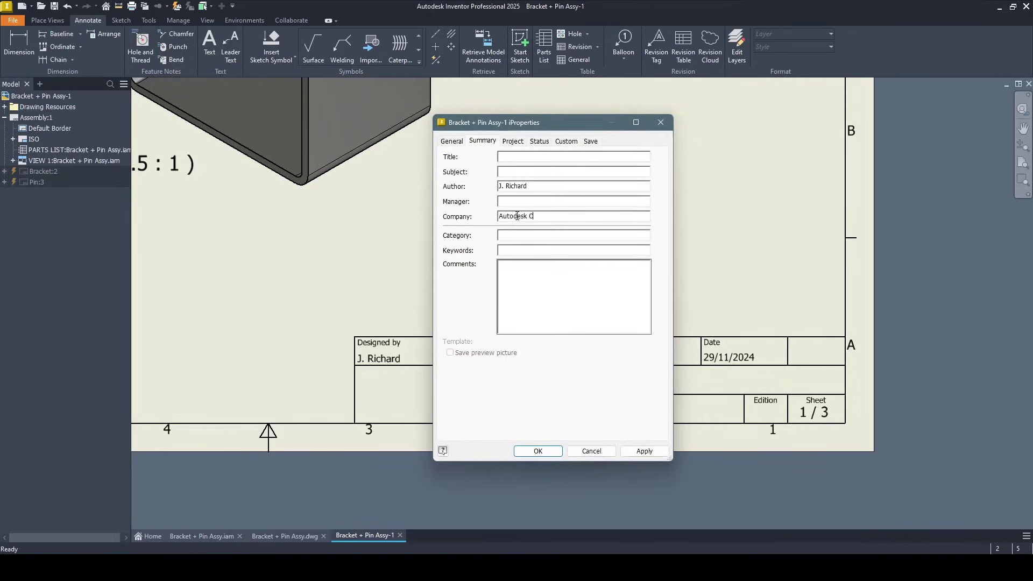
# On the Status tab, enable the checked and approved dates, enter the approver's name, and apply.
pyautogui.click(513, 142)
pyautogui.click(539, 141)
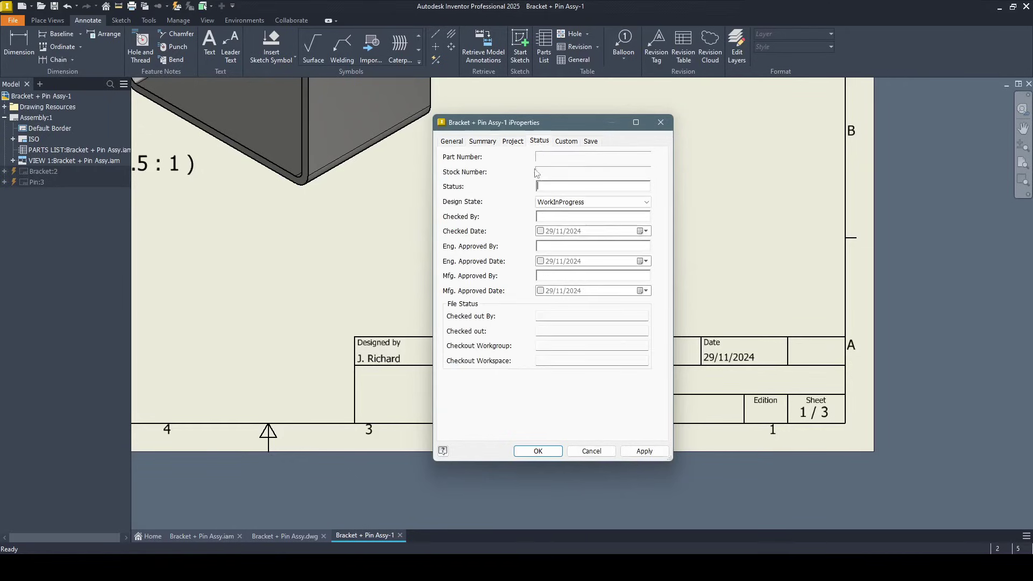
pyautogui.click(541, 231)
pyautogui.click(547, 248)
pyautogui.write('D. Fowle')
pyautogui.click(540, 261)
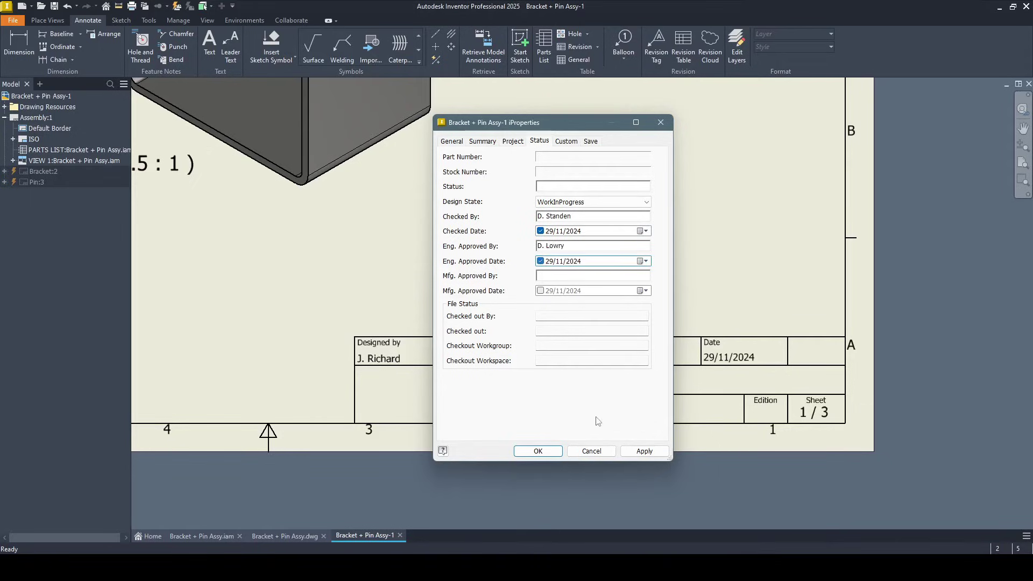
pyautogui.click(635, 449)
pyautogui.click(538, 451)
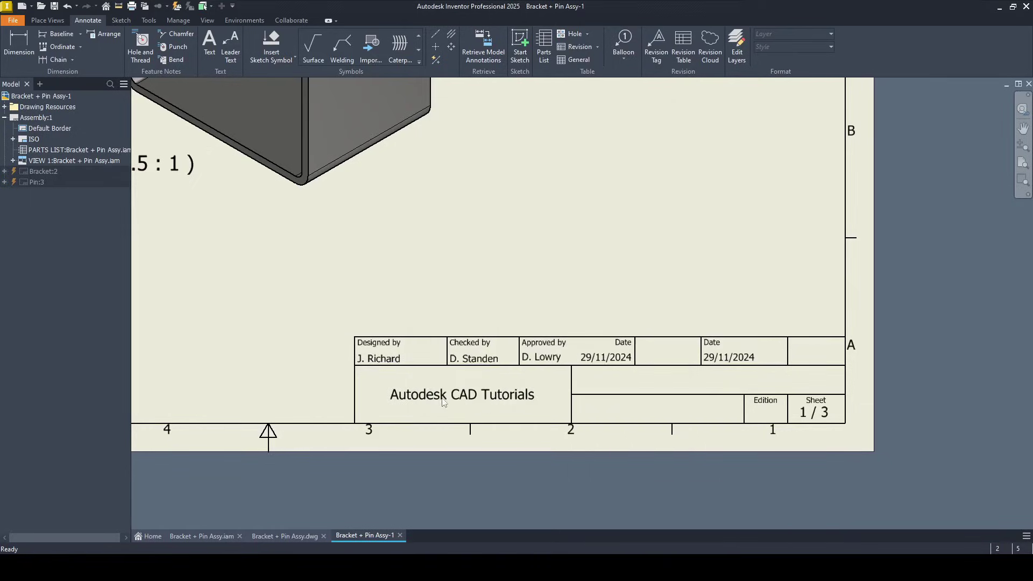
# Inspect the title block's Edition and Sheet cells, then collapse Assembly:1 in the browser.
pyautogui.scroll(3, 445, 402)
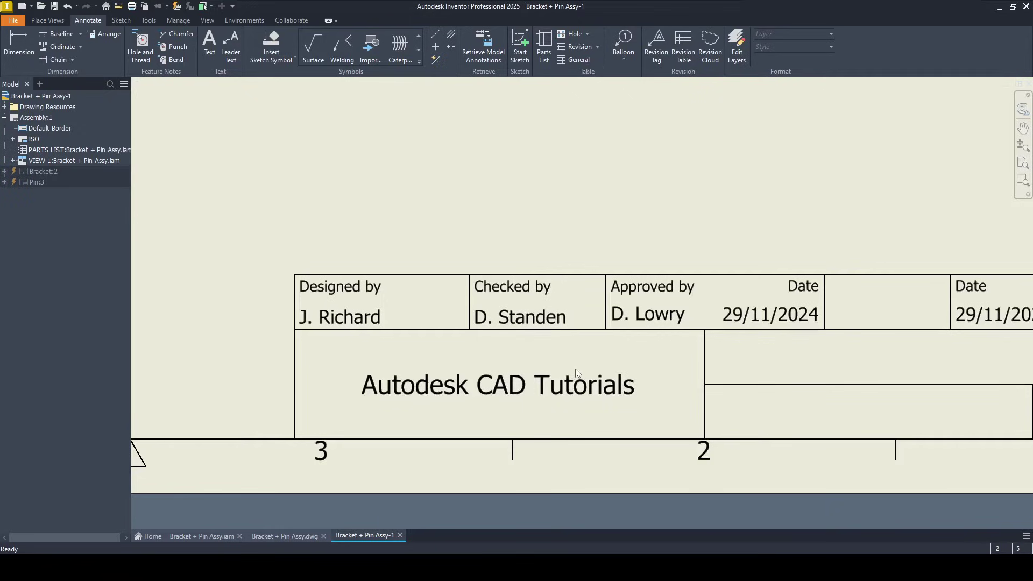
pyautogui.moveTo(695, 337); pyautogui.dragTo(543, 316, button='middle')
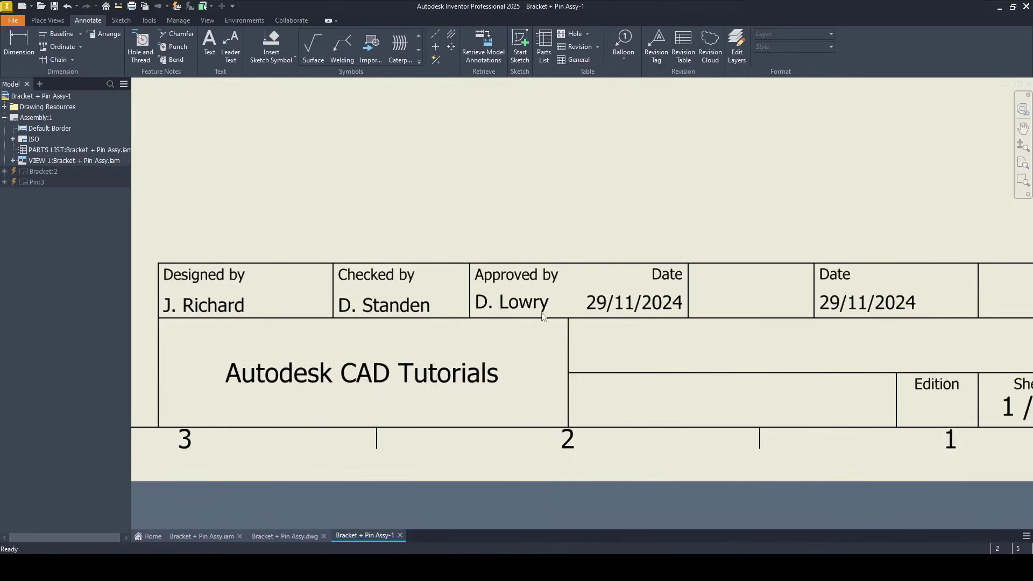
pyautogui.moveTo(652, 312); pyautogui.dragTo(623, 314, button='middle')
pyautogui.scroll(-5, 812, 412)
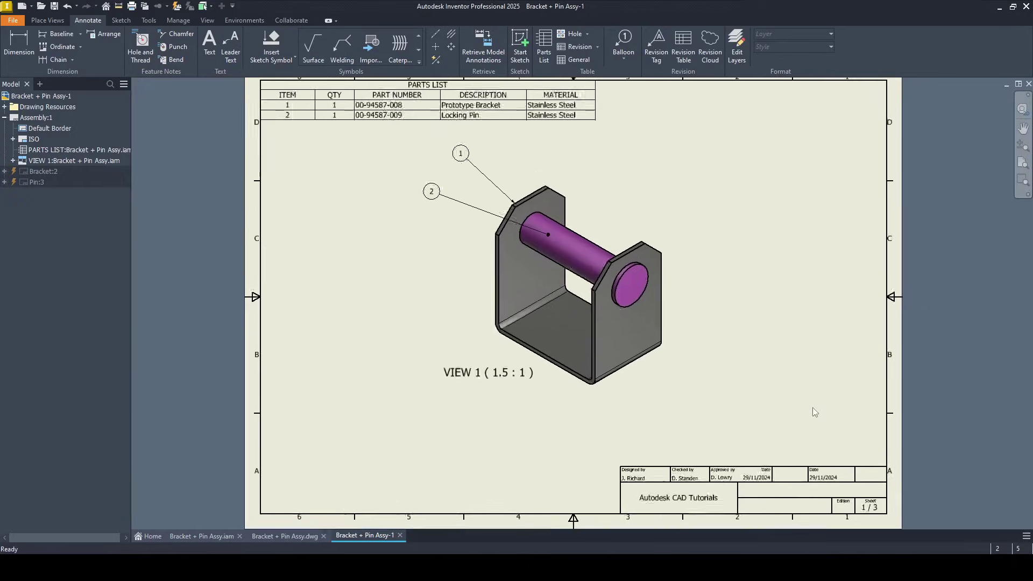
pyautogui.scroll(3, 723, 447)
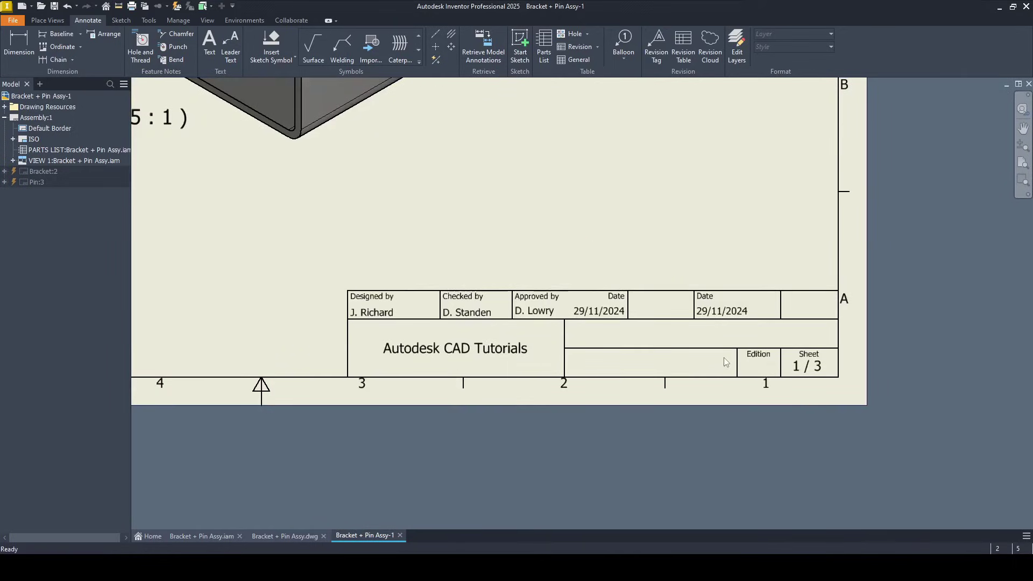
pyautogui.scroll(-5, 724, 357)
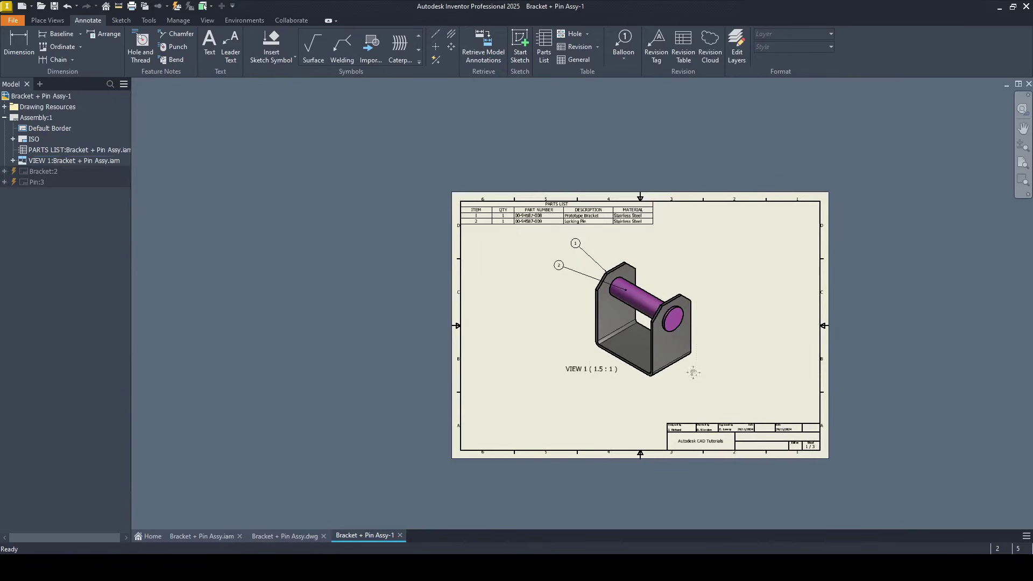
pyautogui.scroll(3, 693, 372)
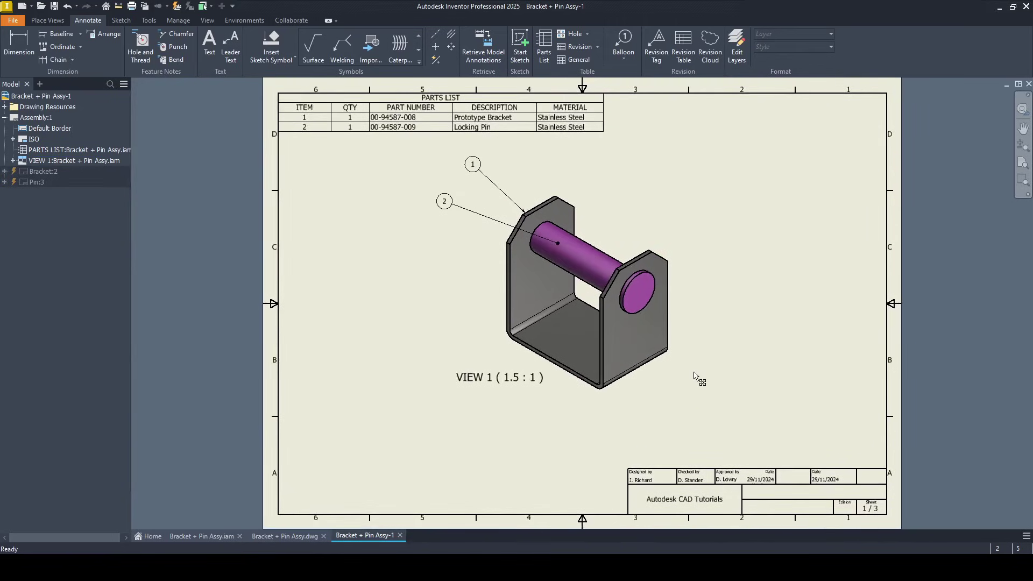
pyautogui.click(4, 118)
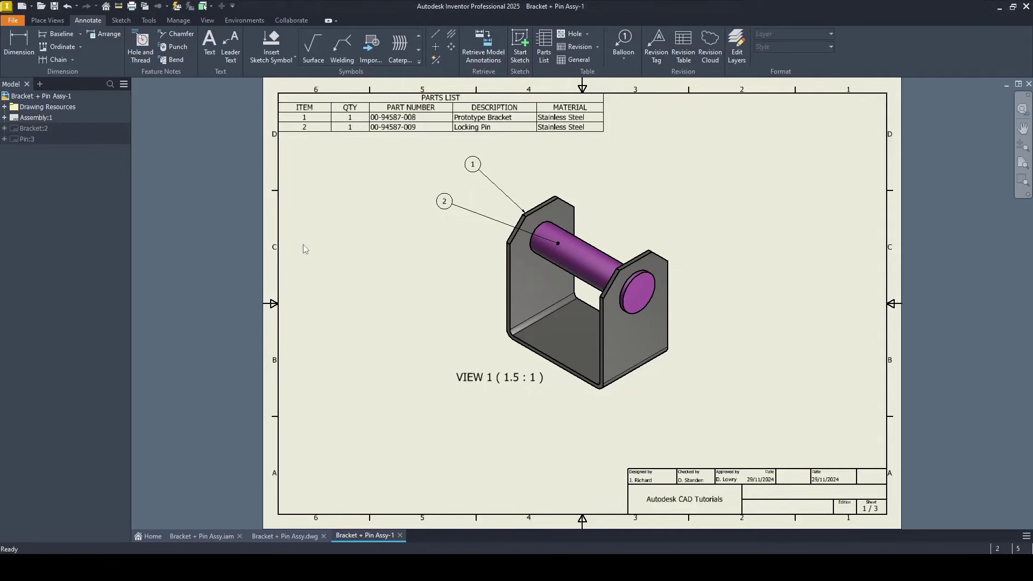
# On the Bracket:2 sheet, start a base view of Bracket 123.ipt.
pyautogui.doubleClick(29, 129)
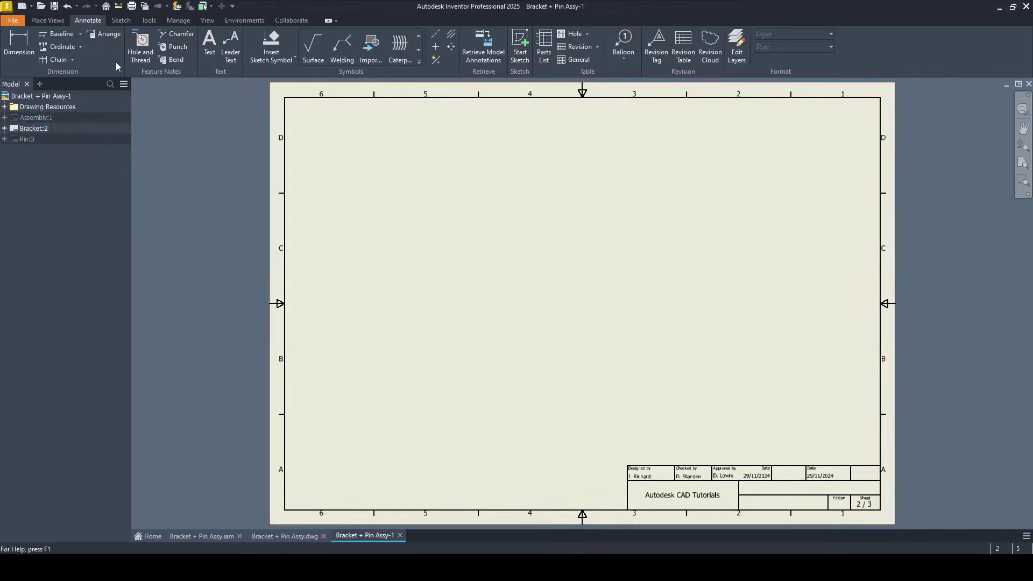
pyautogui.click(47, 20)
pyautogui.click(37, 43)
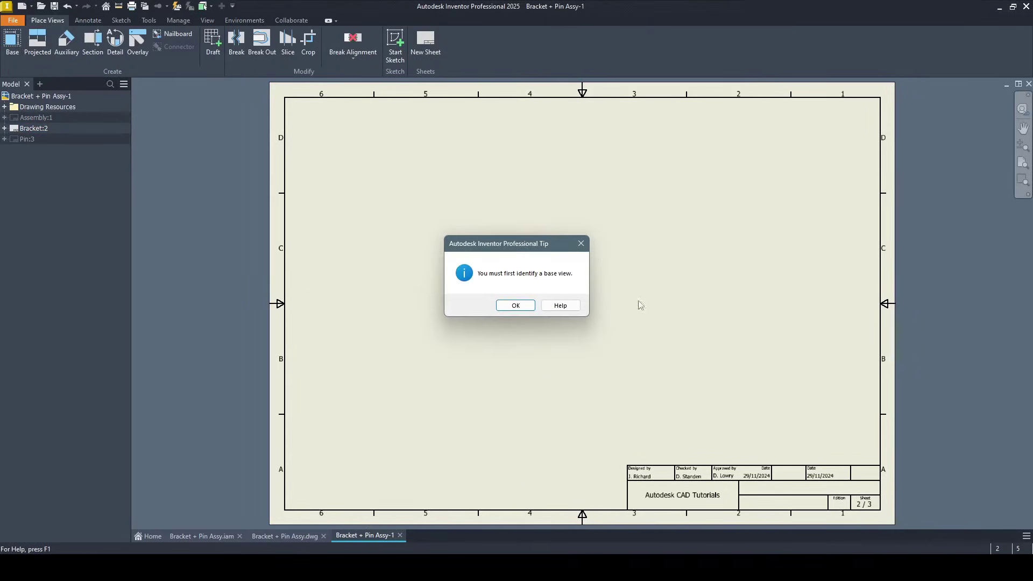
pyautogui.click(581, 243)
pyautogui.click(12, 41)
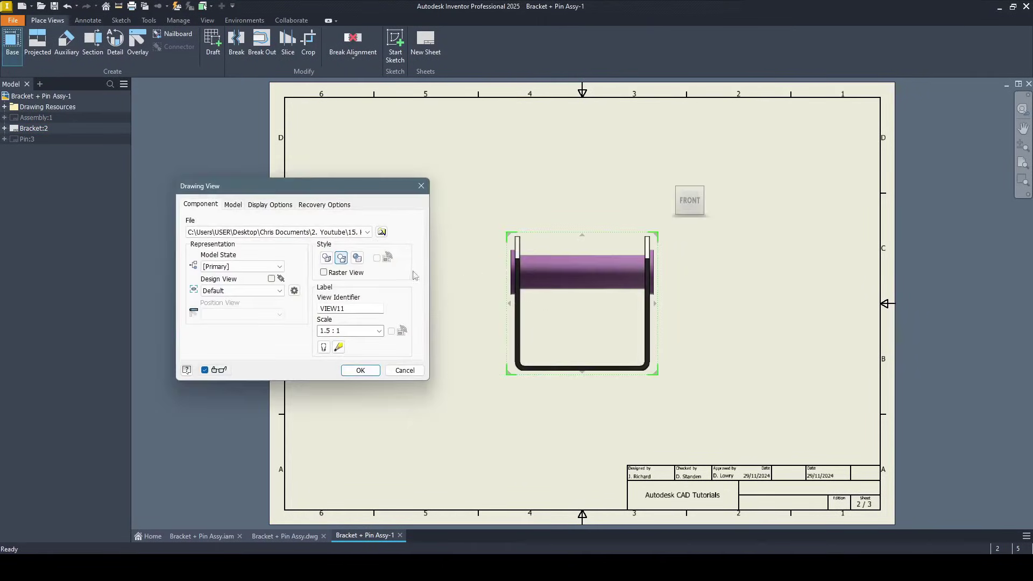
pyautogui.click(382, 232)
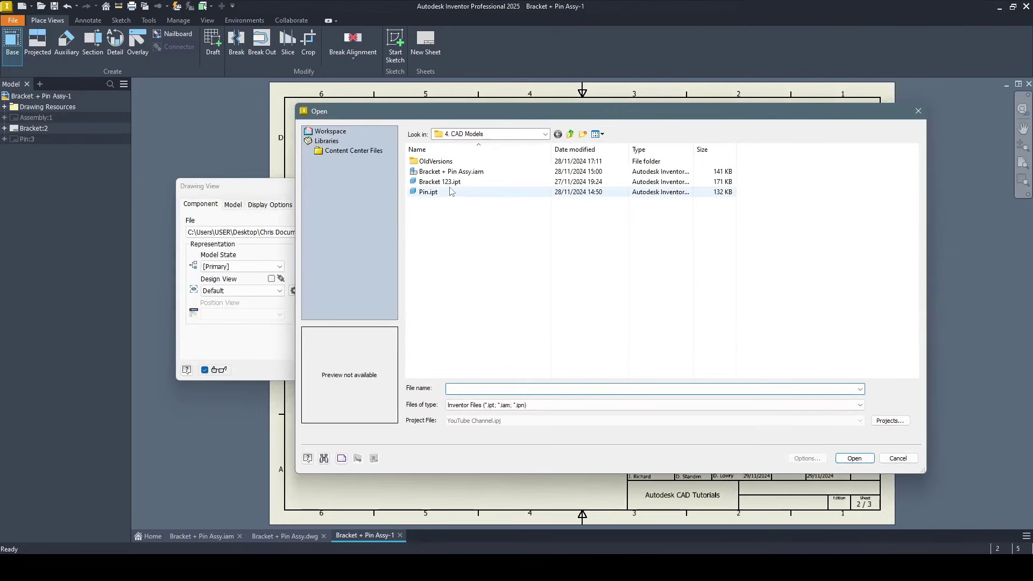
pyautogui.click(448, 184)
pyautogui.click(854, 457)
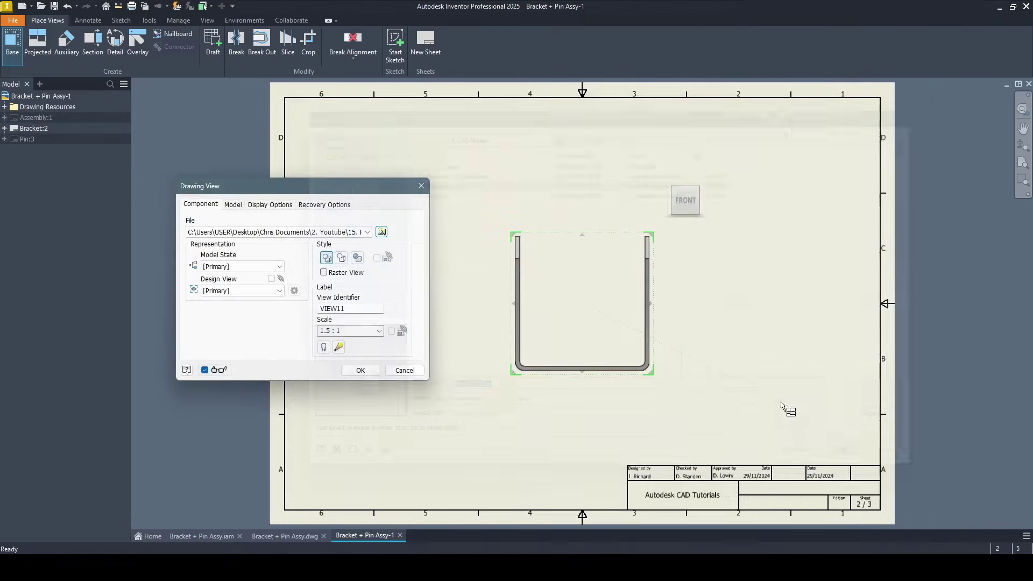
# Add right-side, top and isometric projected views, adjust the scale, and create them.
pyautogui.click(650, 305)
pyautogui.click(589, 240)
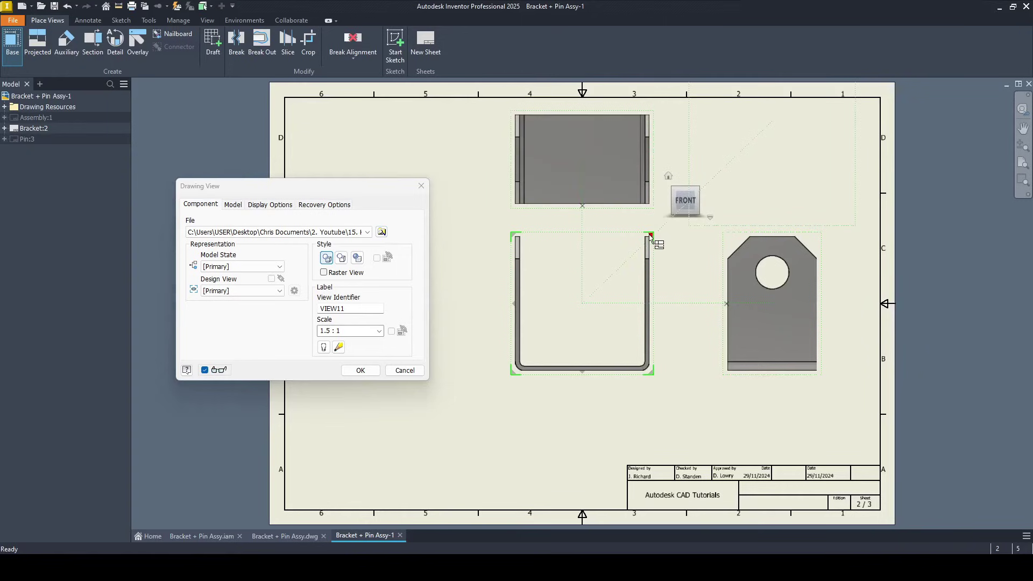
pyautogui.click(650, 235)
pyautogui.doubleClick(326, 331)
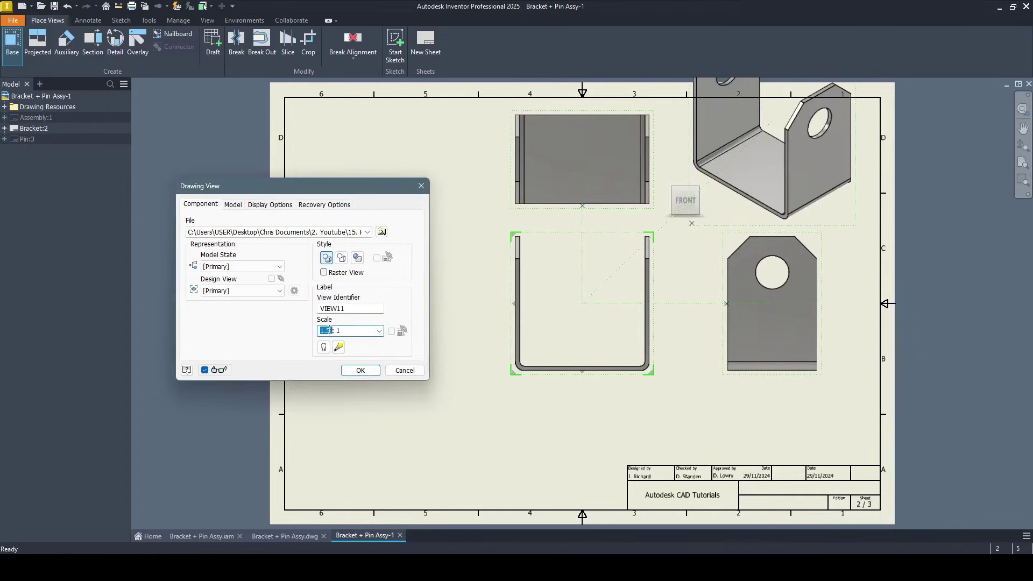
pyautogui.press('Left')
pyautogui.press('Return')
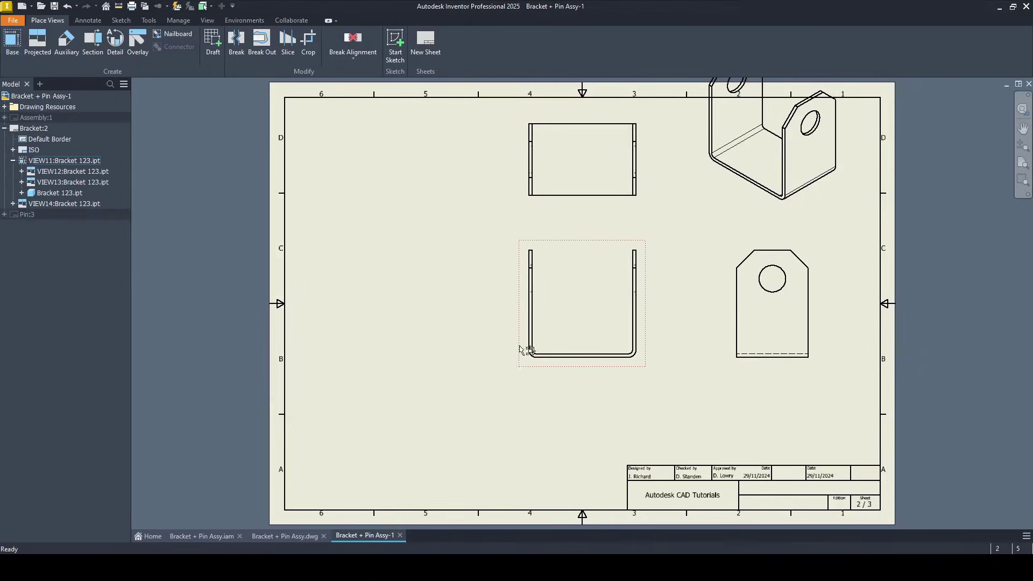
# Arrange the front, side and isometric views, and shade the isometric view.
pyautogui.moveTo(518, 373); pyautogui.dragTo(375, 438)
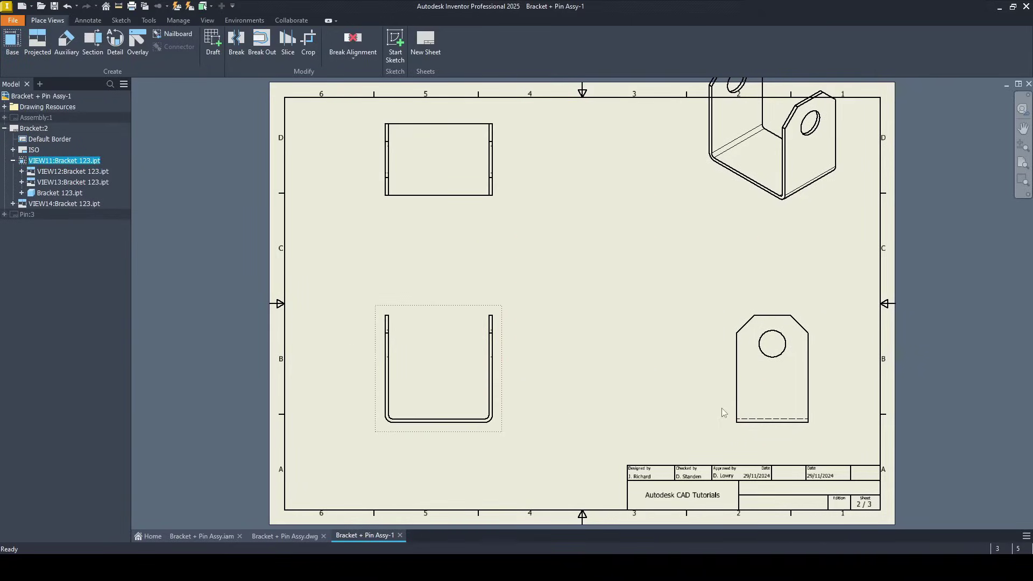
pyautogui.moveTo(724, 412); pyautogui.dragTo(620, 413)
pyautogui.moveTo(795, 209); pyautogui.dragTo(811, 287)
pyautogui.doubleClick(811, 287)
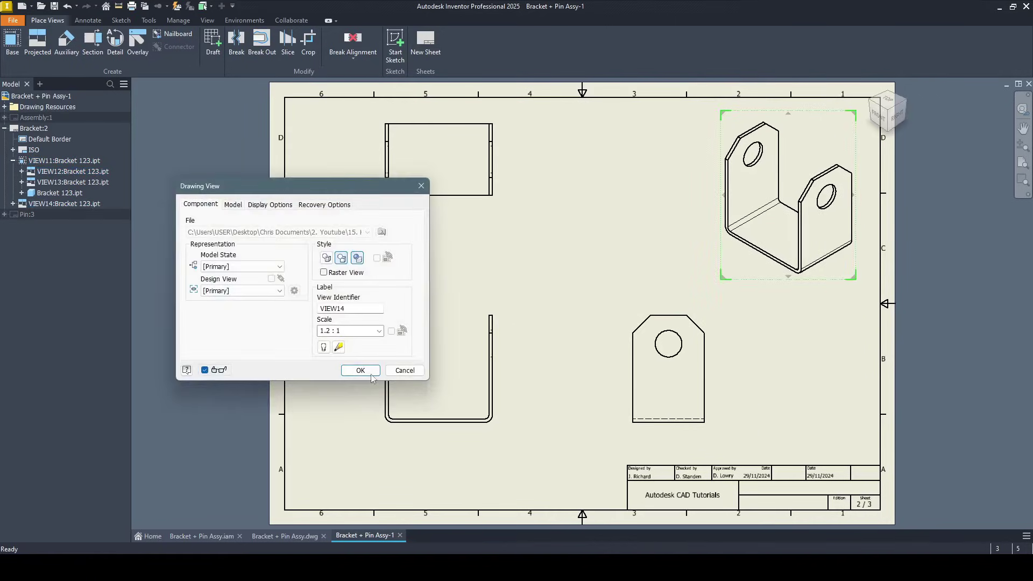
pyautogui.click(371, 375)
# Confirm the front view settings and nudge the rectangular top view lower.
pyautogui.doubleClick(506, 360)
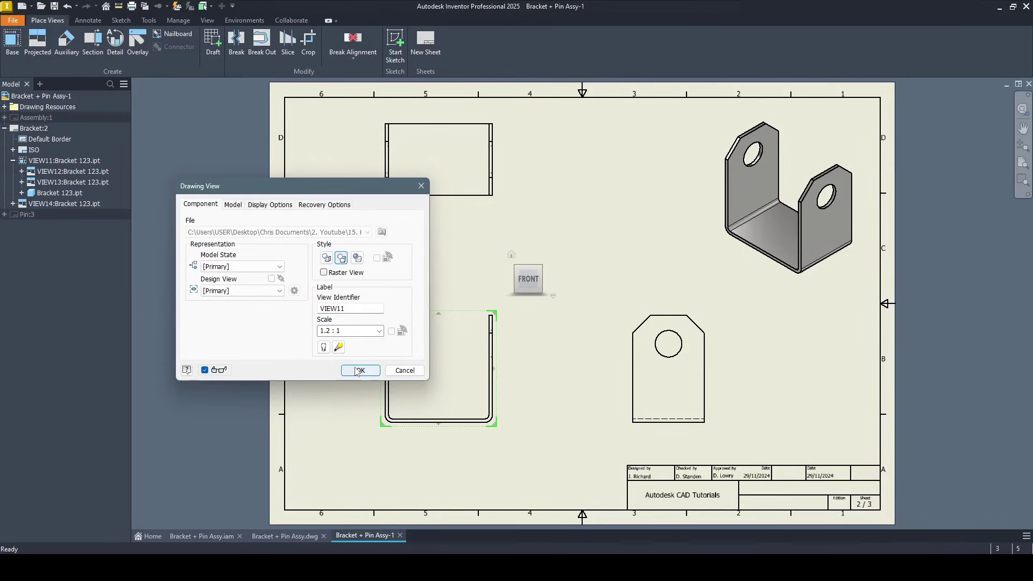
pyautogui.click(358, 370)
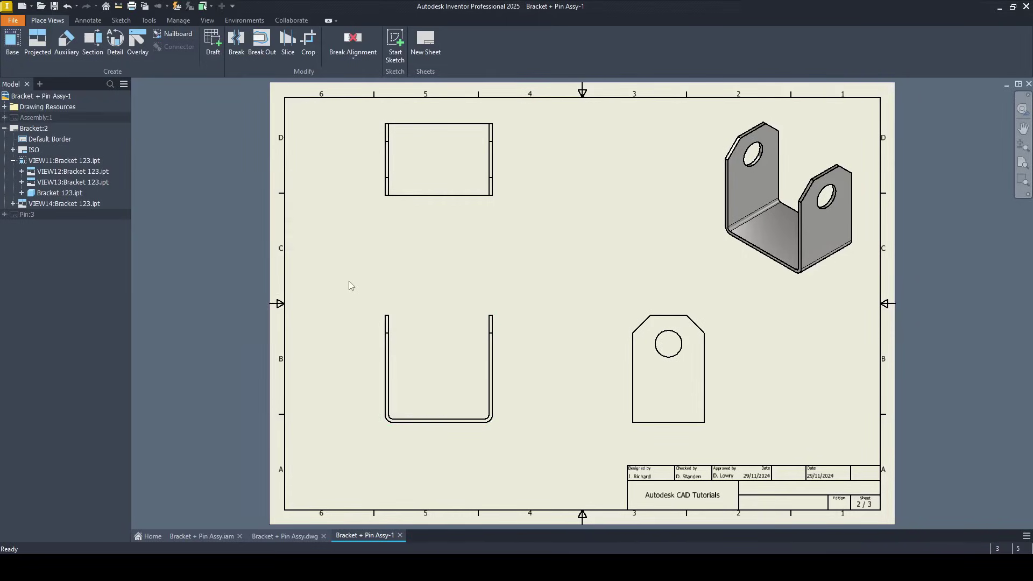
pyautogui.moveTo(447, 214); pyautogui.dragTo(455, 243)
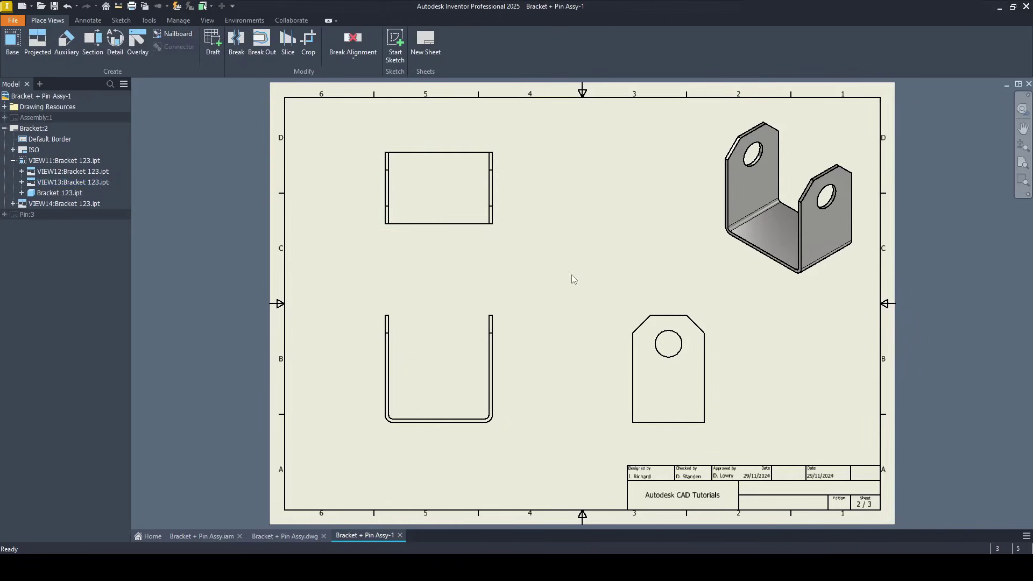
# Dimension the top view's overall width as 60,00, placed above it.
pyautogui.click(88, 20)
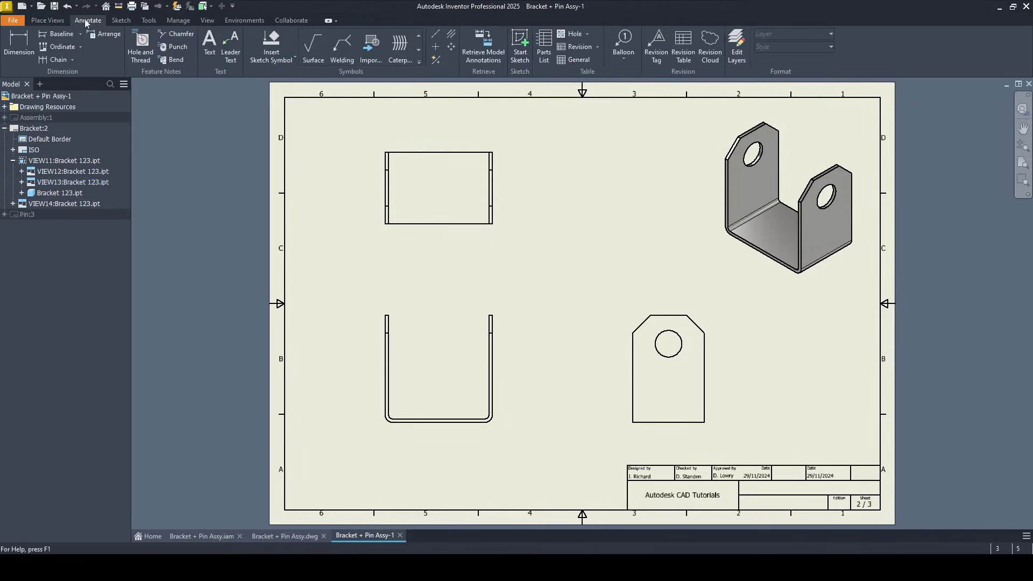
pyautogui.click(16, 44)
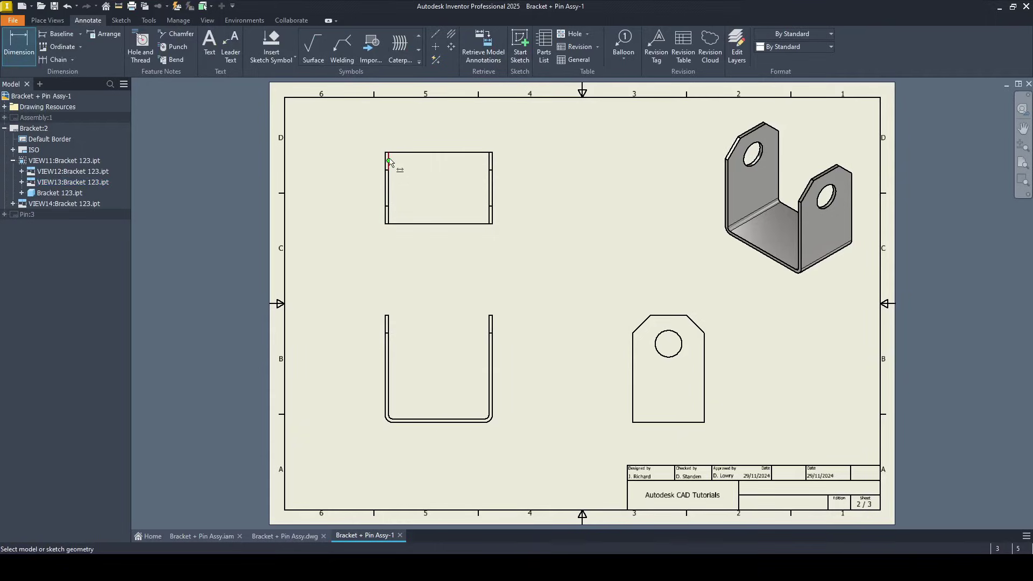
pyautogui.scroll(8, 386, 156)
pyautogui.click(359, 155)
pyautogui.scroll(-4, 357, 155)
pyautogui.scroll(5, 598, 153)
pyautogui.click(573, 185)
pyautogui.scroll(-5, 568, 184)
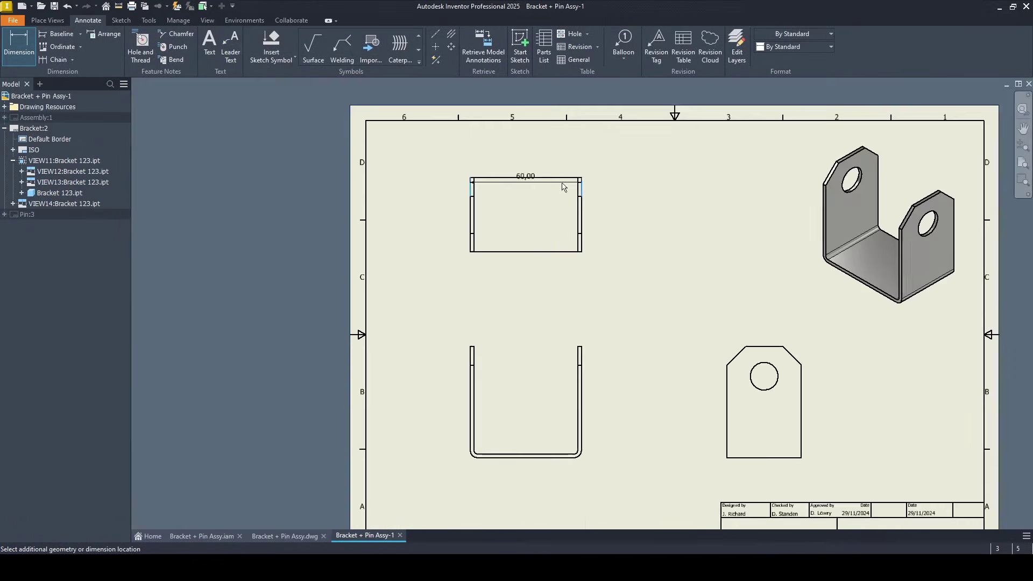
pyautogui.click(538, 164)
pyautogui.rightClick(641, 155)
pyautogui.click(683, 151)
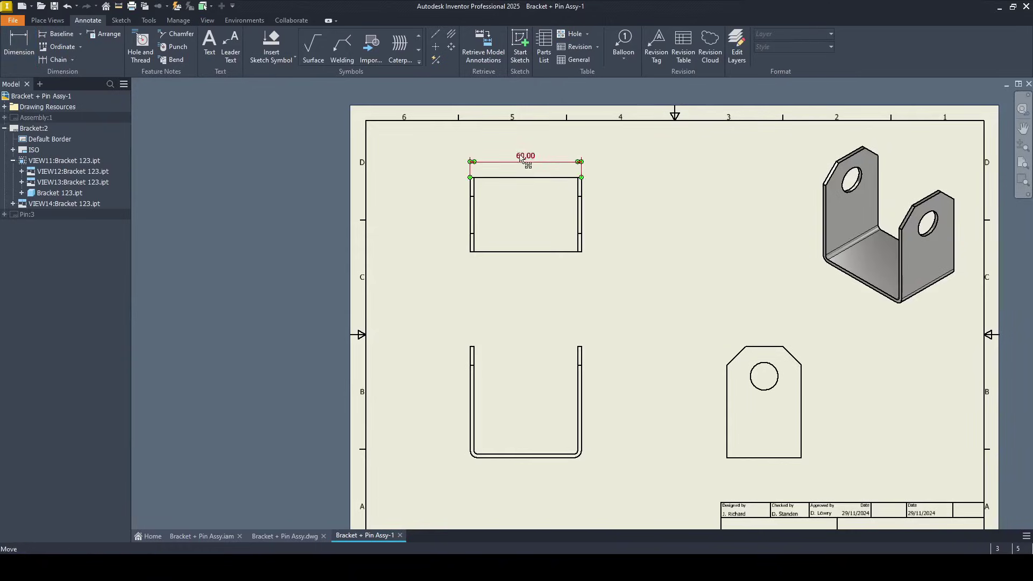
# Open the 60,00 dimension's text settings and close them unchanged.
pyautogui.scroll(8, 520, 155)
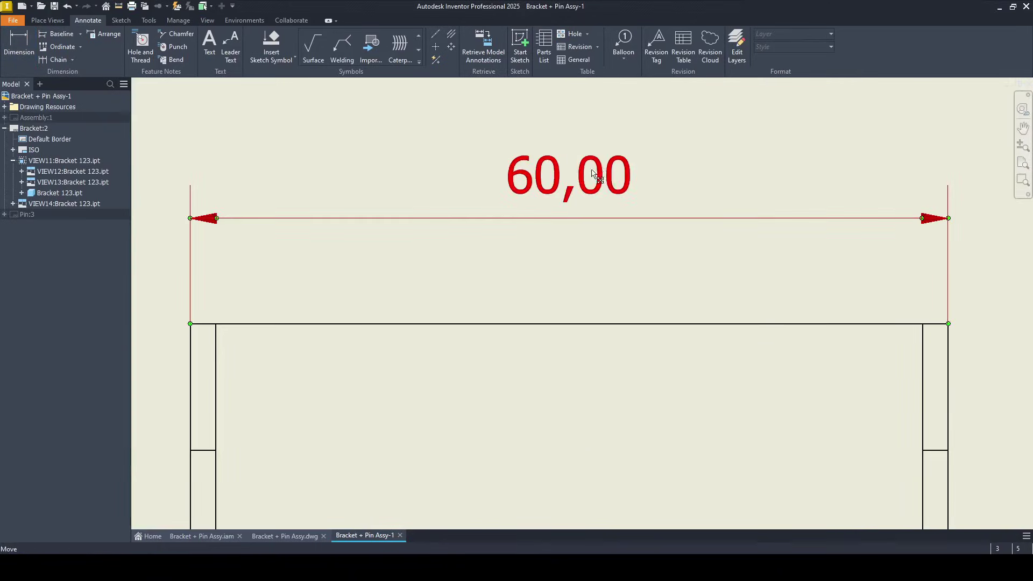
pyautogui.doubleClick(570, 195)
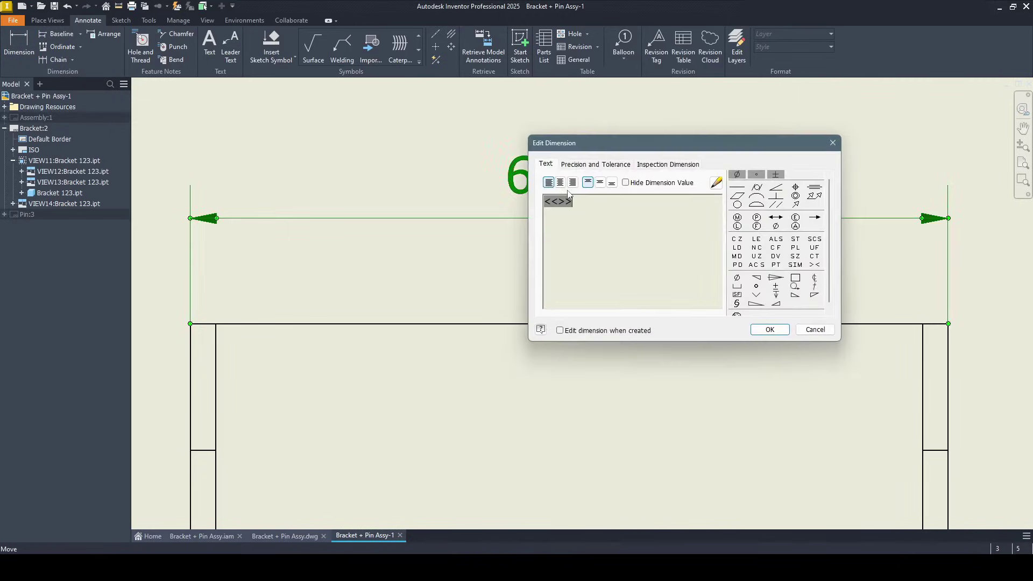
pyautogui.click(833, 142)
pyautogui.scroll(3, 585, 241)
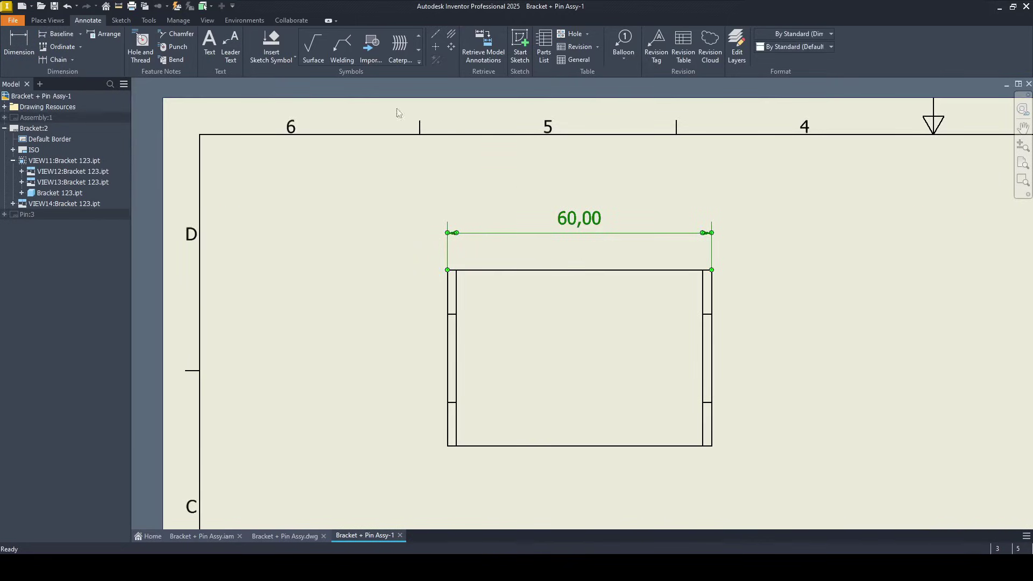
# Open the Default (ISO) dimension style in the Styles Editor.
pyautogui.click(177, 21)
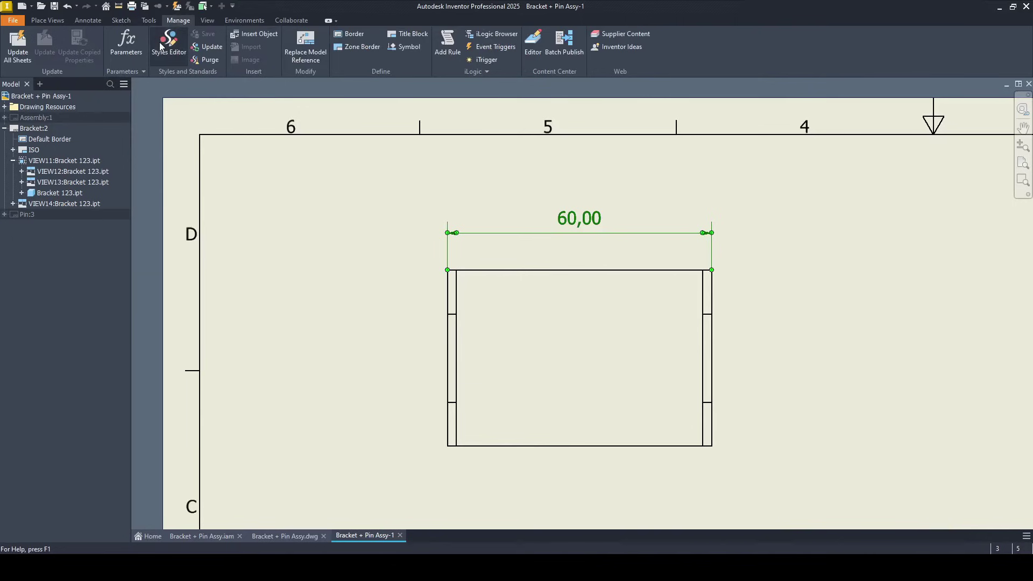
pyautogui.click(161, 46)
pyautogui.moveTo(313, 124)
pyautogui.mouseDown()
pyautogui.moveTo(792, 130)
pyautogui.moveTo(766, 122)
pyautogui.mouseUp()
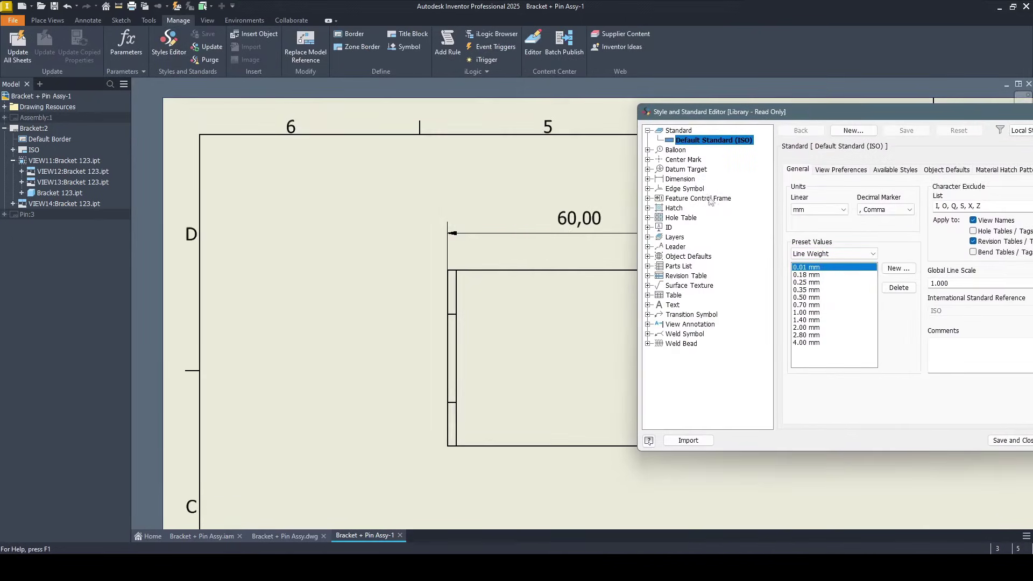
pyautogui.click(678, 180)
pyautogui.click(697, 228)
pyautogui.moveTo(759, 115); pyautogui.dragTo(722, 152)
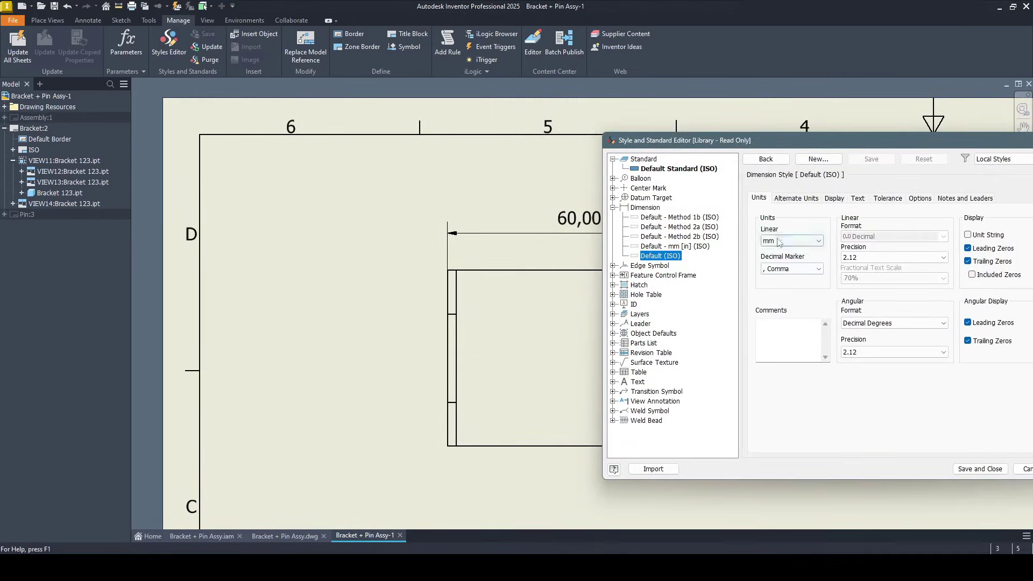
# Set the decimal marker to Period and linear precision to one place, then save.
pyautogui.click(779, 269)
pyautogui.click(776, 285)
pyautogui.click(861, 257)
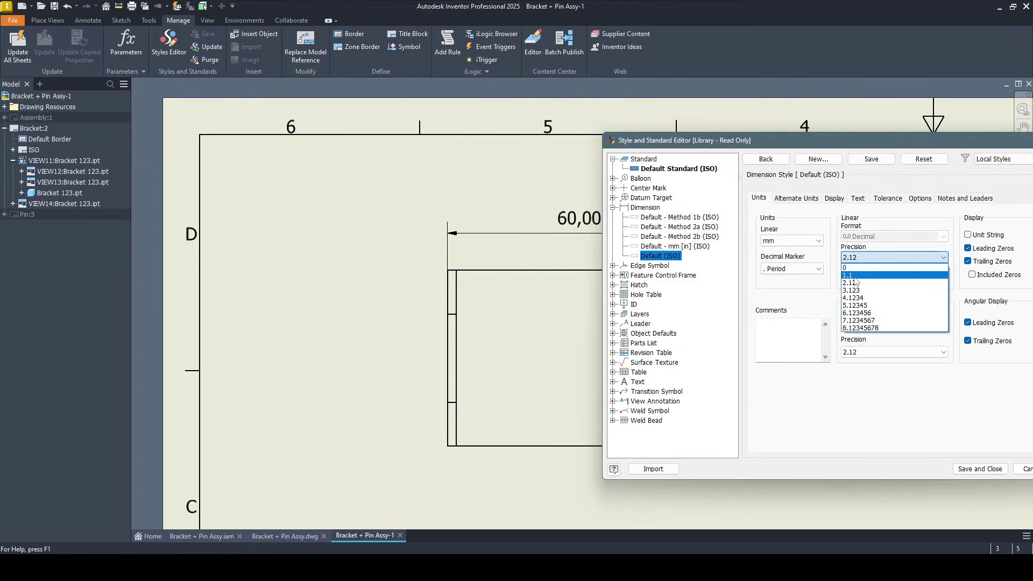
pyautogui.click(855, 275)
pyautogui.moveTo(858, 134); pyautogui.dragTo(743, 97)
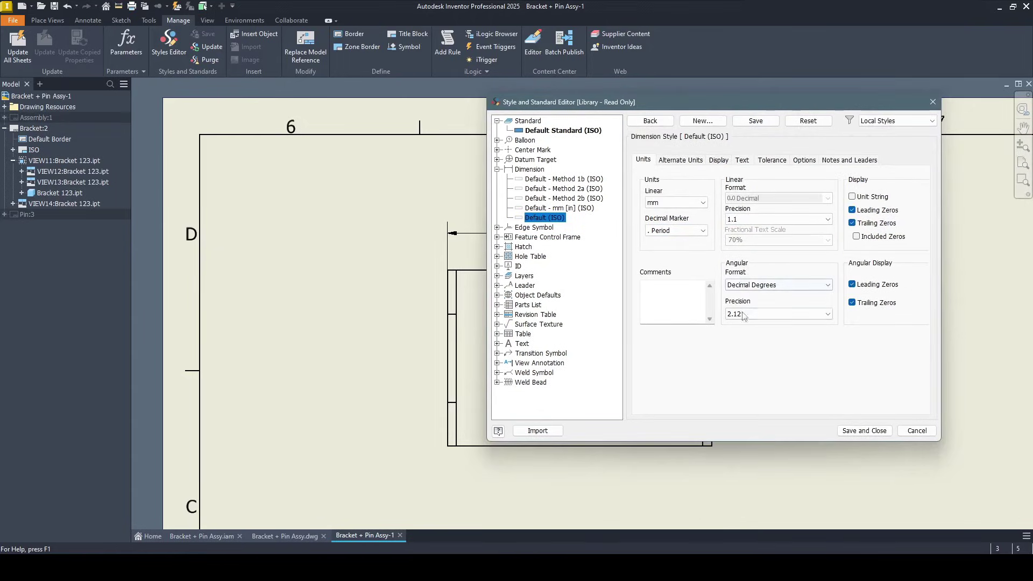
pyautogui.click(859, 431)
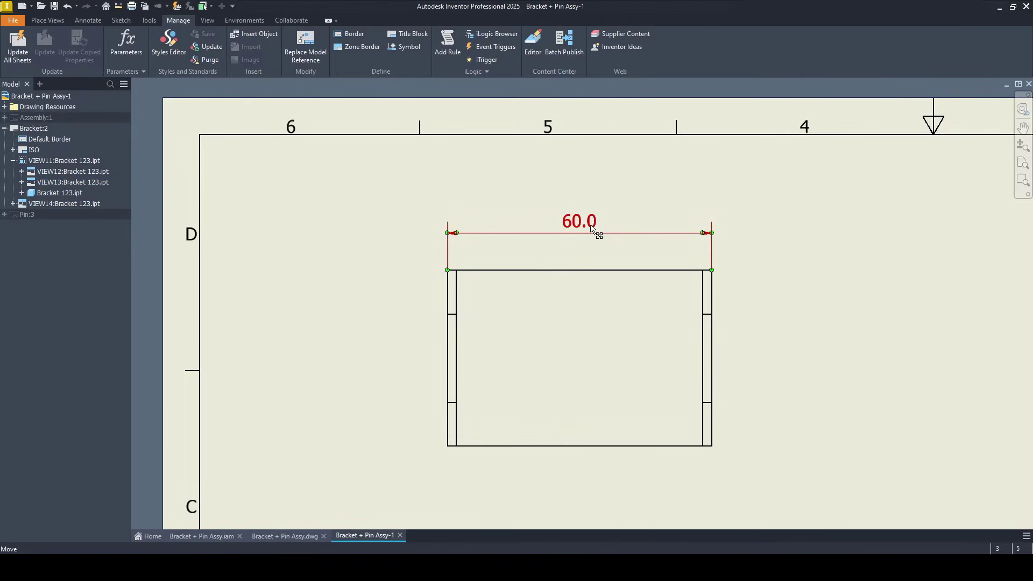
# Dimension the top view's 40.0 depth and 2.0 thickness.
pyautogui.click(88, 20)
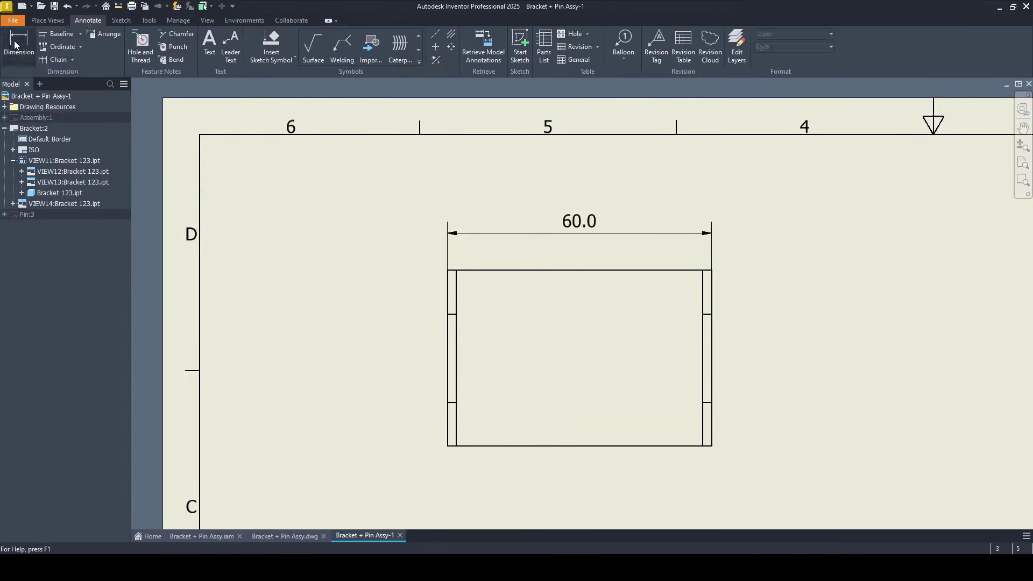
pyautogui.click(15, 45)
pyautogui.click(558, 271)
pyautogui.click(511, 446)
pyautogui.scroll(3, 706, 451)
pyautogui.click(701, 429)
pyautogui.scroll(-3, 700, 428)
pyautogui.rightClick(764, 346)
pyautogui.click(771, 345)
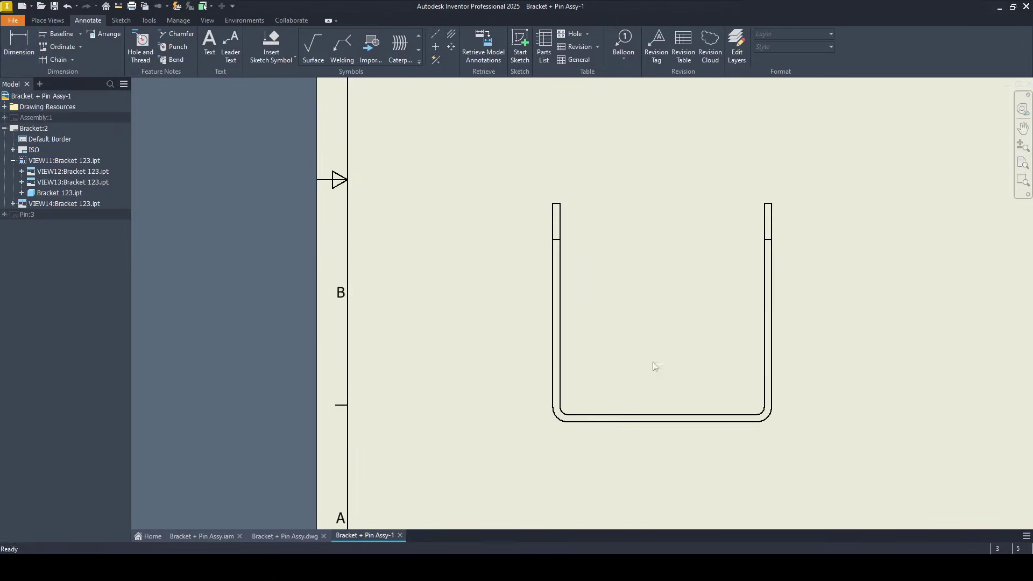
# Add the U view's 60.0 height dimension and pick the inner bend arc.
pyautogui.scroll(5, 654, 365)
pyautogui.press('d')
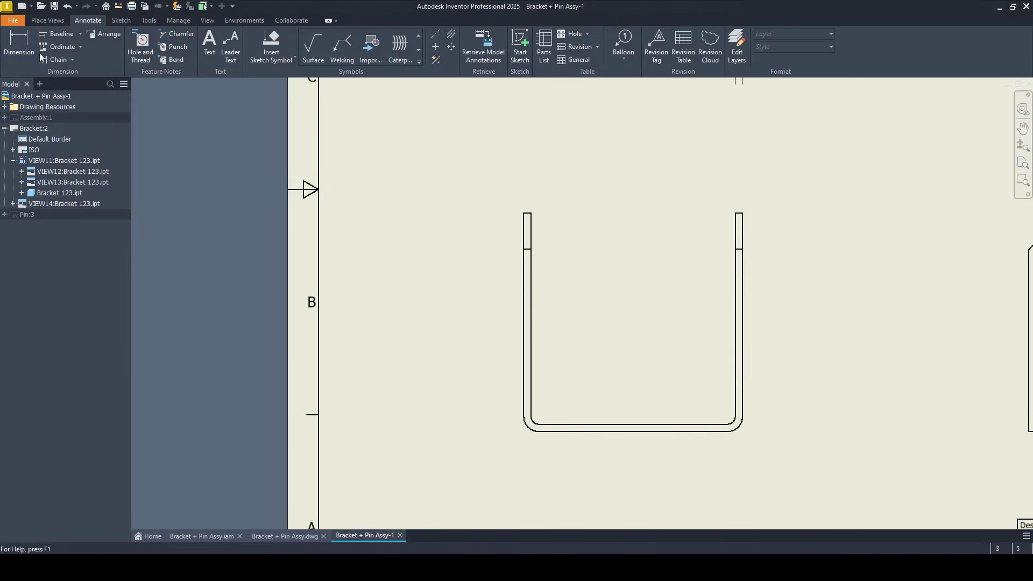
pyautogui.click(586, 302)
pyautogui.scroll(-5, 572, 298)
pyautogui.click(562, 339)
pyautogui.scroll(5, 468, 438)
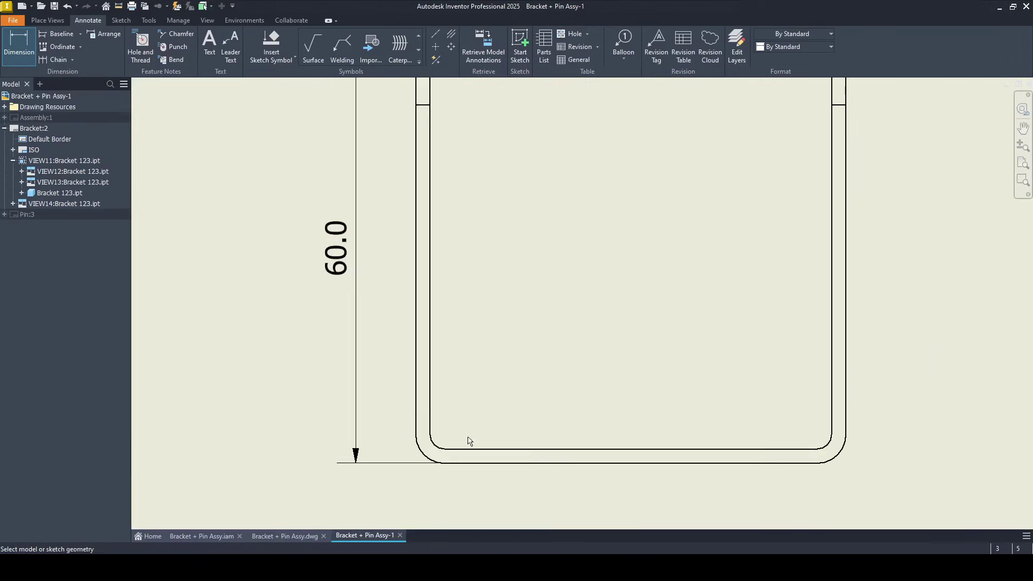
pyautogui.scroll(-1, 586, 315)
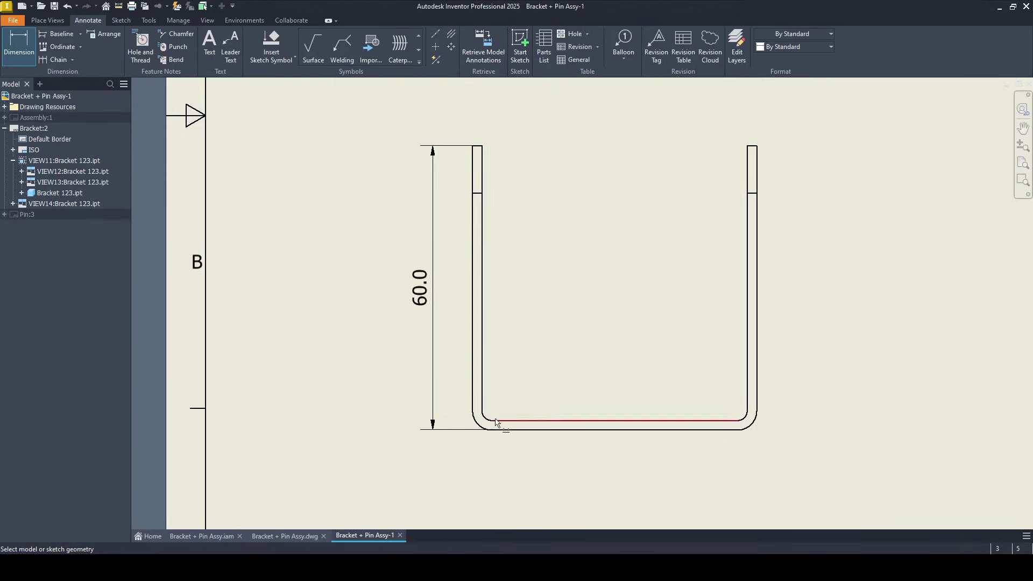
pyautogui.scroll(4, 489, 424)
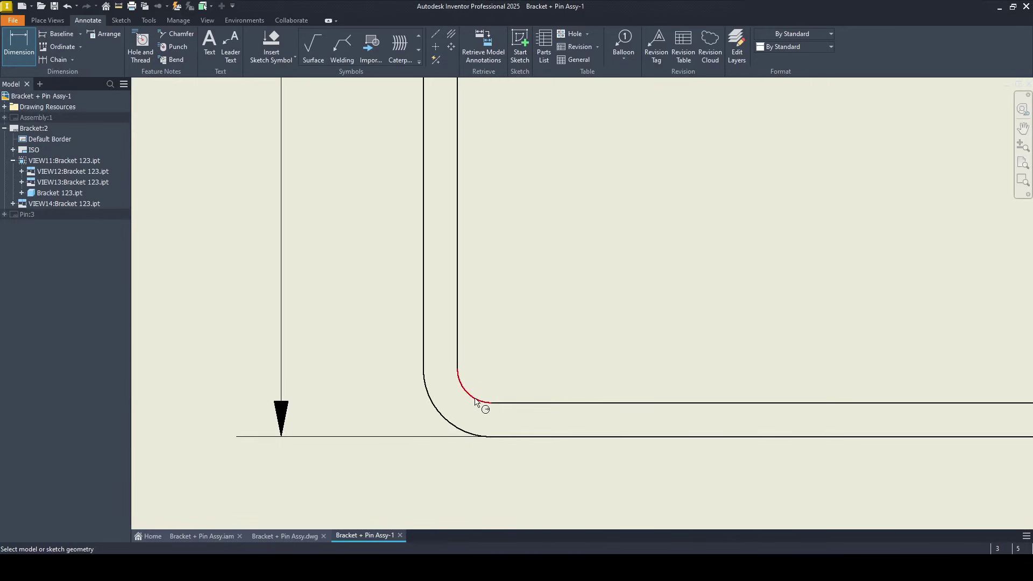
pyautogui.click(475, 402)
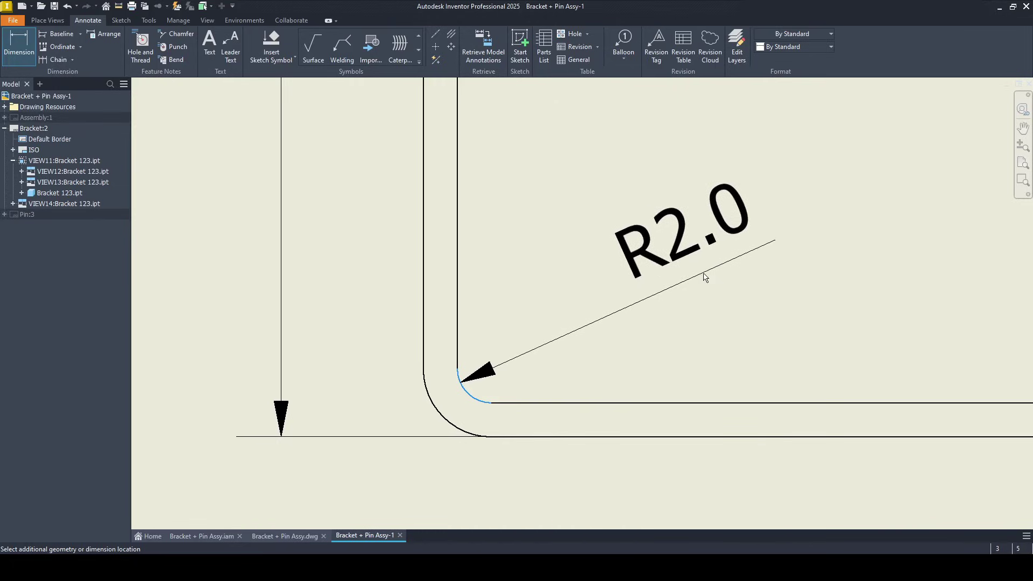
# Place the R2.0 inner-bend radius and add an X2 line beneath it.
pyautogui.click(705, 277)
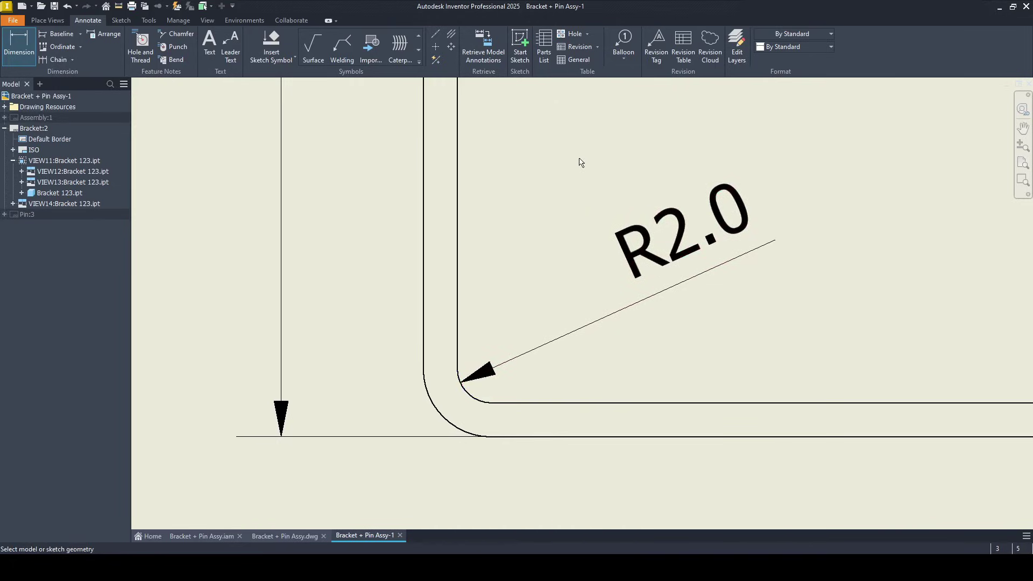
pyautogui.rightClick(555, 197)
pyautogui.click(600, 193)
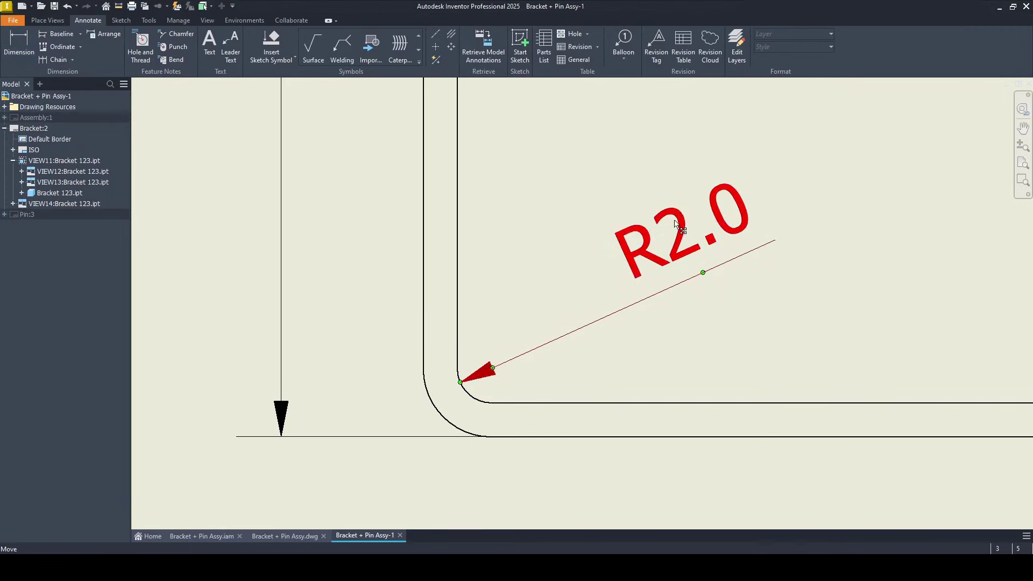
pyautogui.scroll(-2, 540, 274)
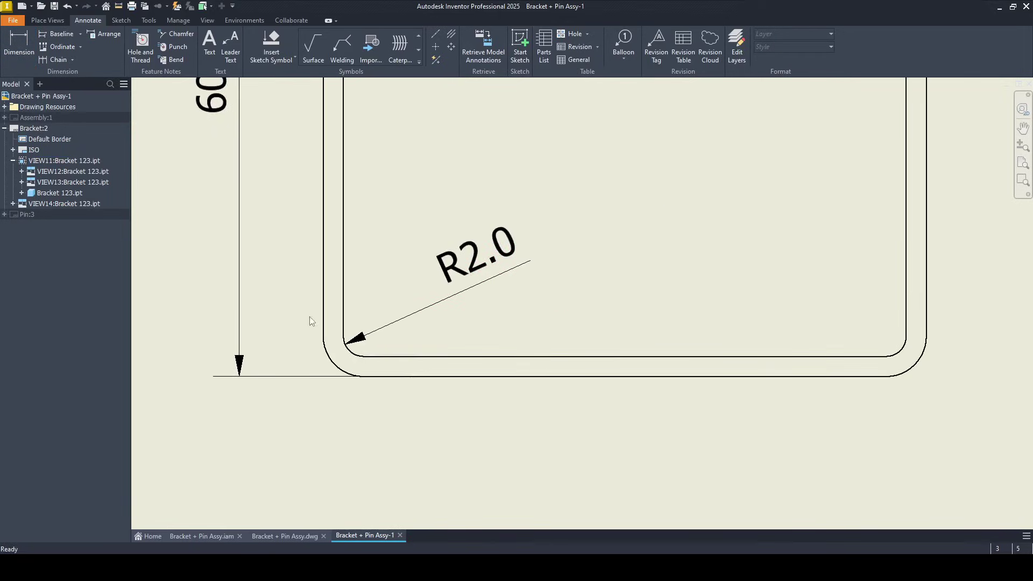
pyautogui.doubleClick(471, 250)
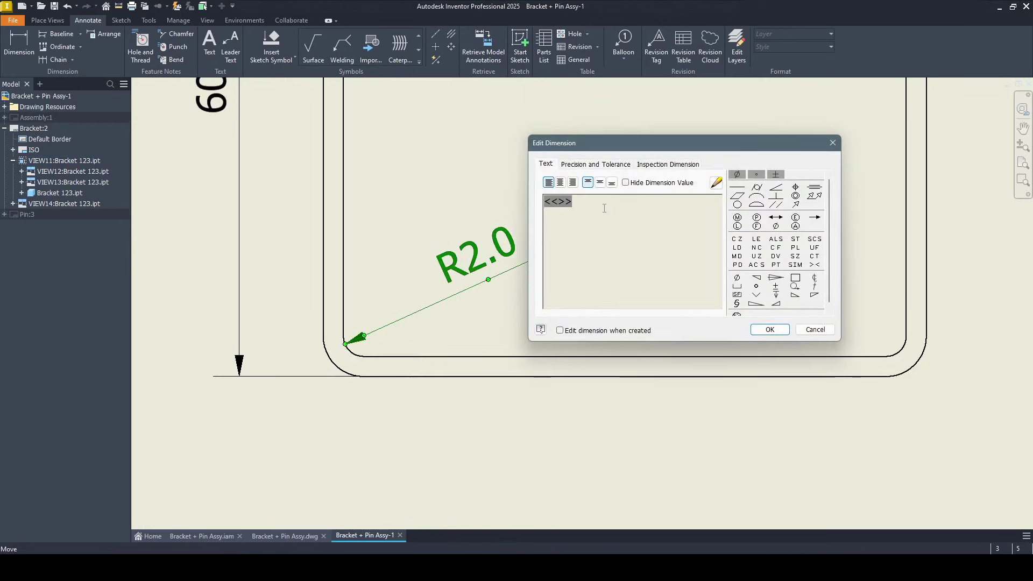
pyautogui.press('Return')
pyautogui.write('X')
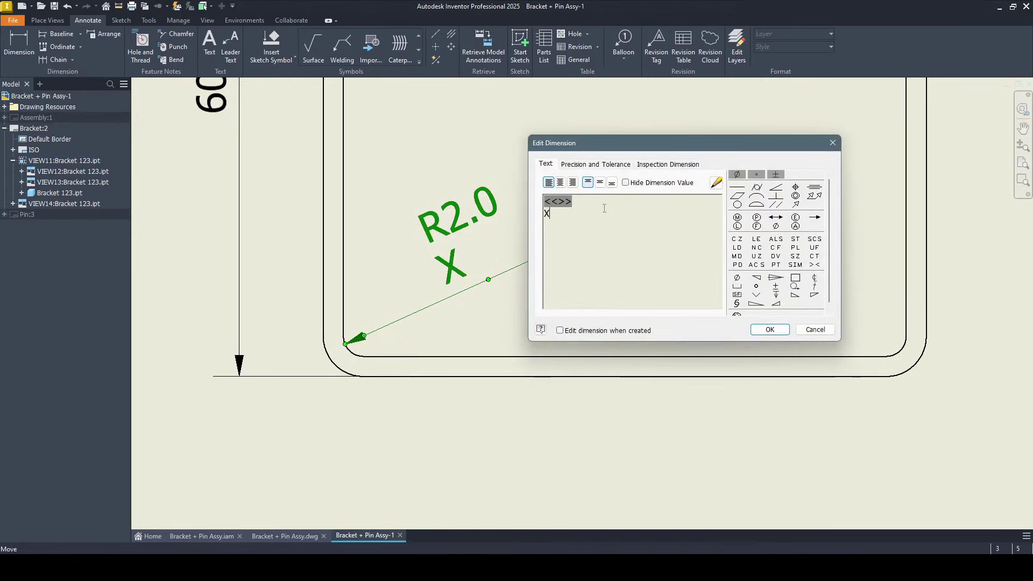
pyautogui.write('2')
pyautogui.click(770, 330)
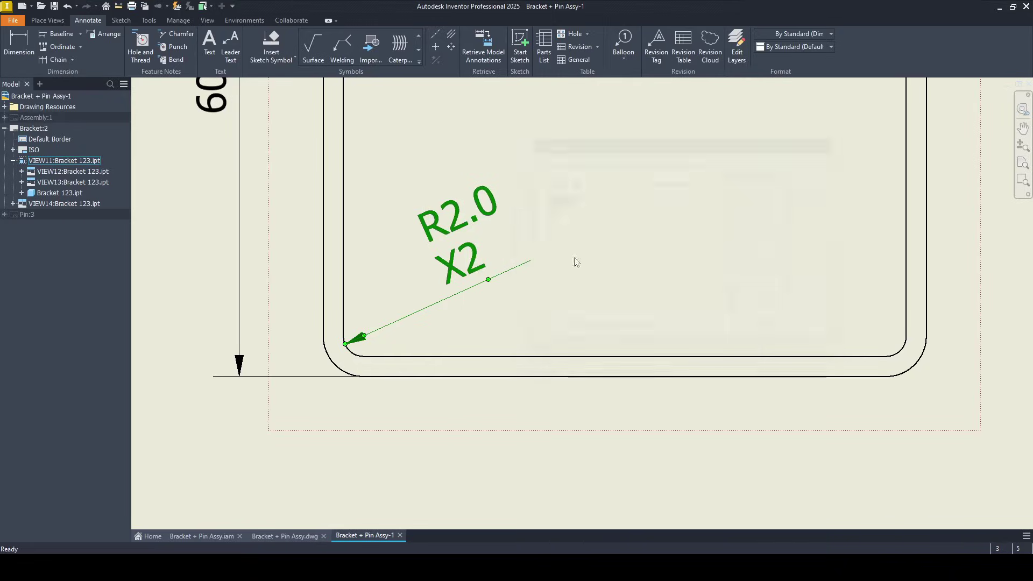
pyautogui.click(808, 447)
# Dimension the bottom-right outer bend as R4.0 and add X2 beneath it.
pyautogui.press('d')
pyautogui.moveTo(846, 318); pyautogui.dragTo(689, 267, button='middle')
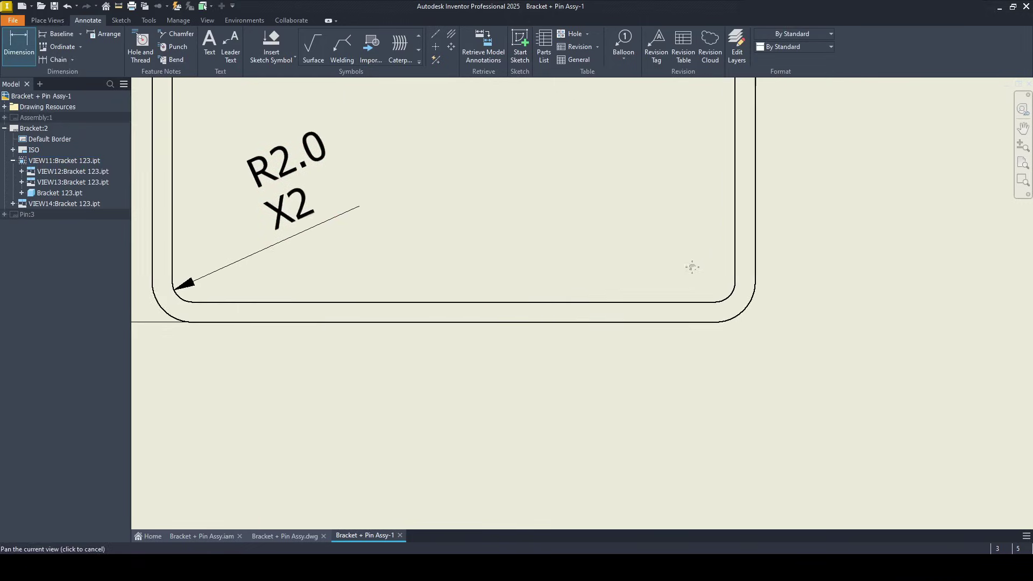
pyautogui.click(741, 314)
pyautogui.click(855, 345)
pyautogui.rightClick(788, 191)
pyautogui.click(824, 165)
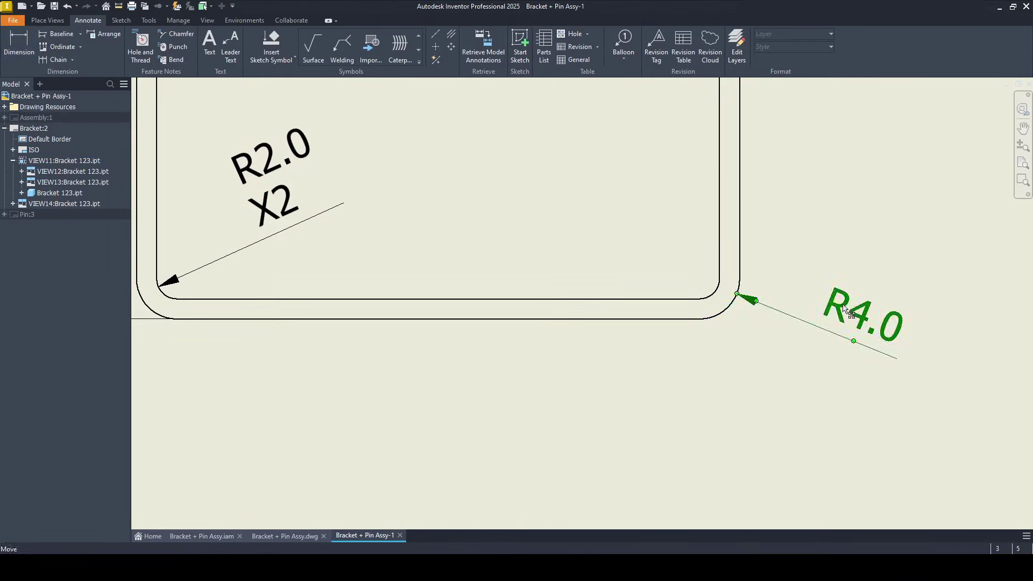
pyautogui.doubleClick(846, 329)
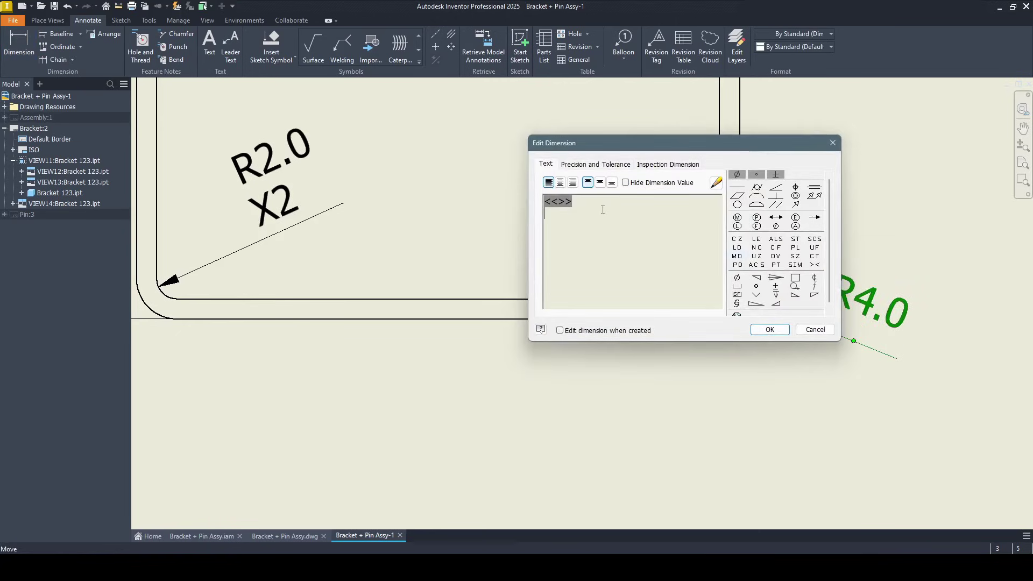
pyautogui.press('Return')
pyautogui.write('X2')
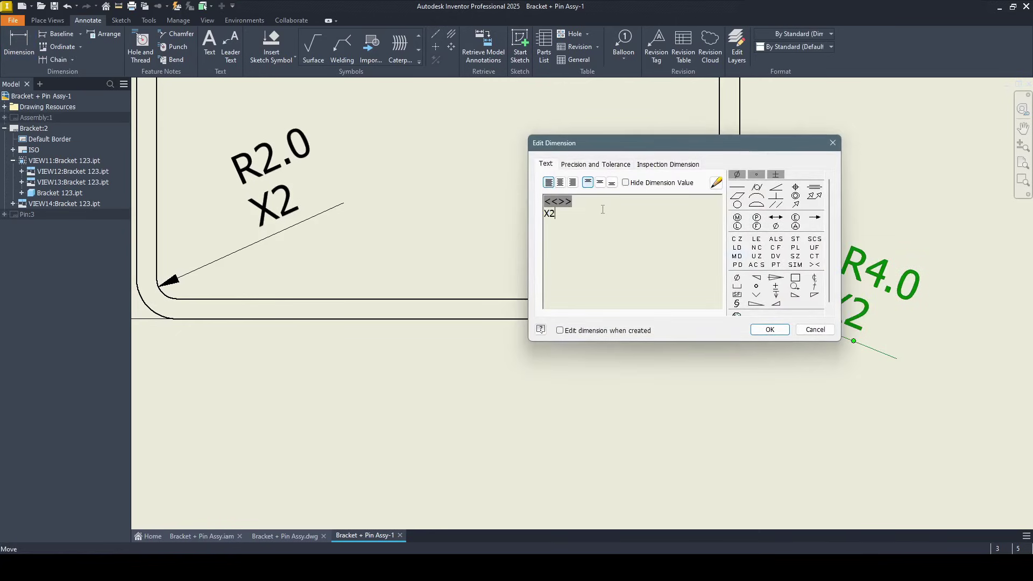
pyautogui.click(769, 329)
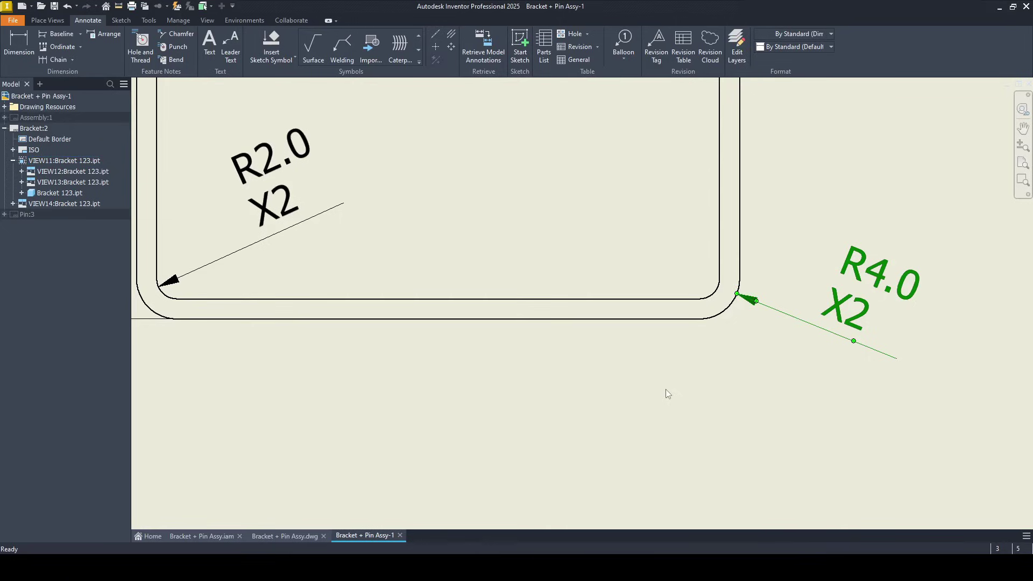
# Add a 90° angle dimension between the bracket's bottom and right inner lines.
pyautogui.press('Escape')
pyautogui.scroll(-2, 727, 292)
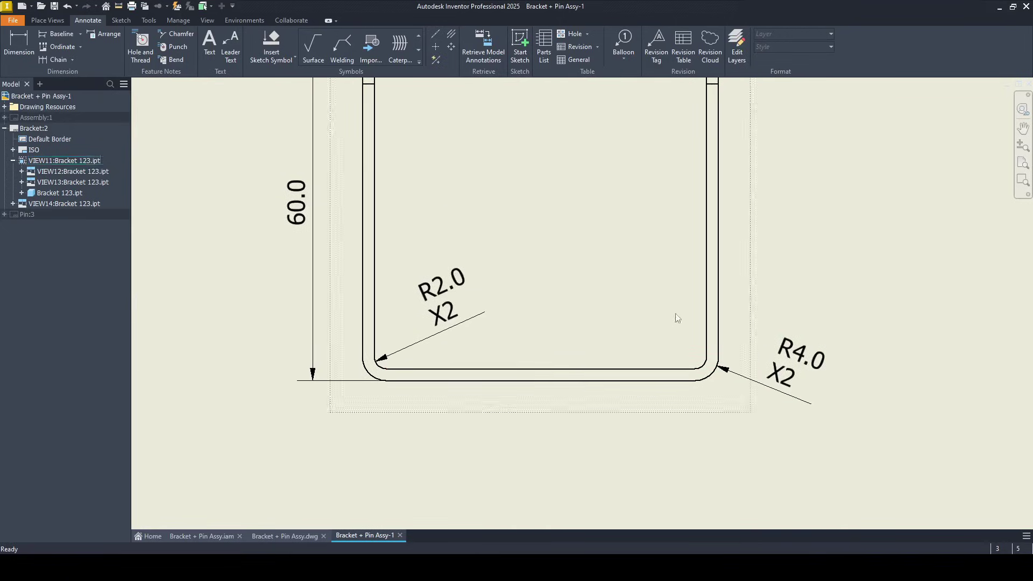
pyautogui.moveTo(675, 315); pyautogui.dragTo(675, 391, button='middle')
pyautogui.press('d')
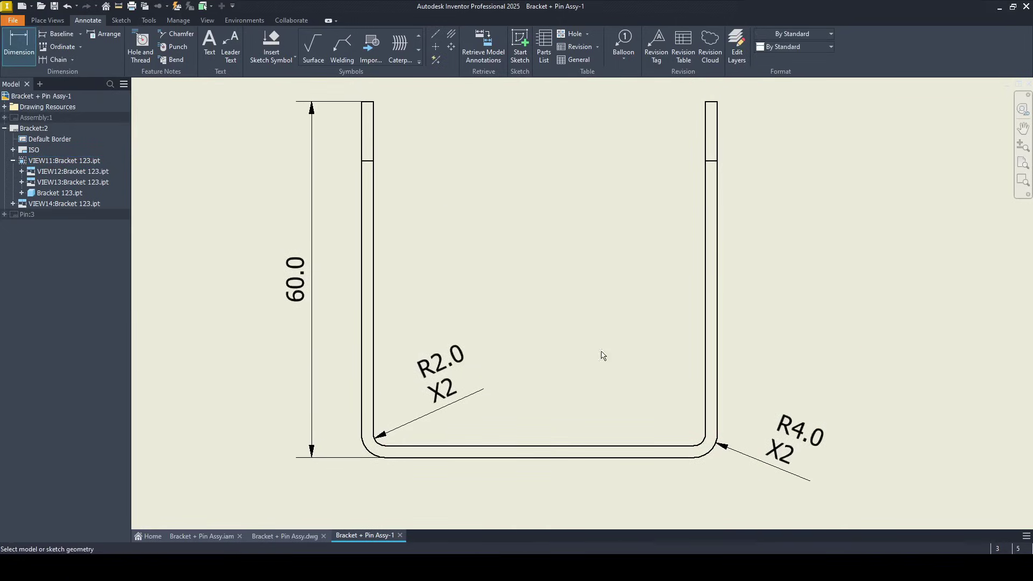
pyautogui.click(670, 446)
pyautogui.click(706, 411)
pyautogui.click(648, 379)
pyautogui.rightClick(587, 200)
pyautogui.click(623, 208)
pyautogui.click(638, 390)
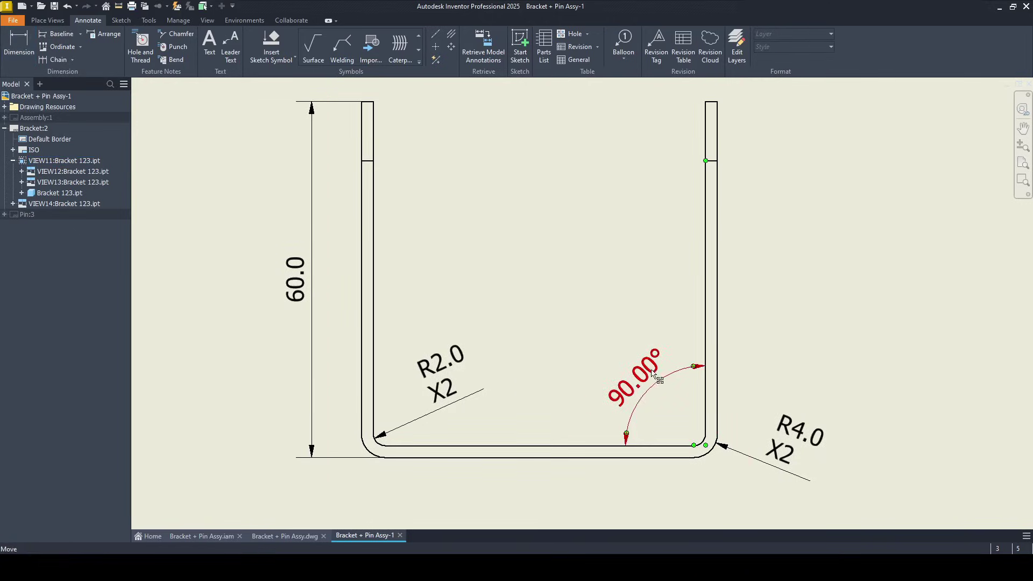
pyautogui.click(502, 203)
# Set angular precision to one decimal place in the Styles Editor and save.
pyautogui.click(178, 20)
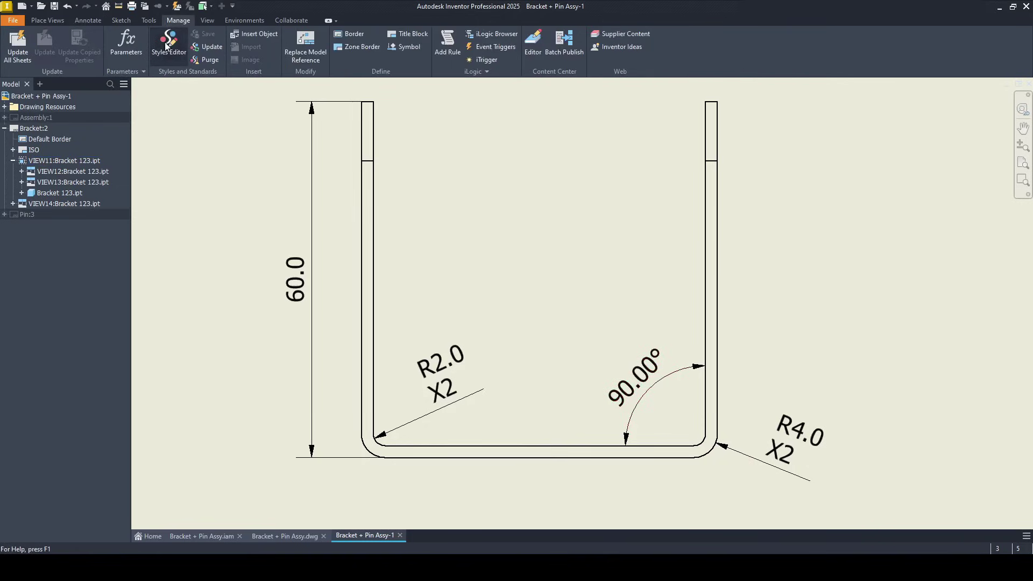
pyautogui.click(167, 47)
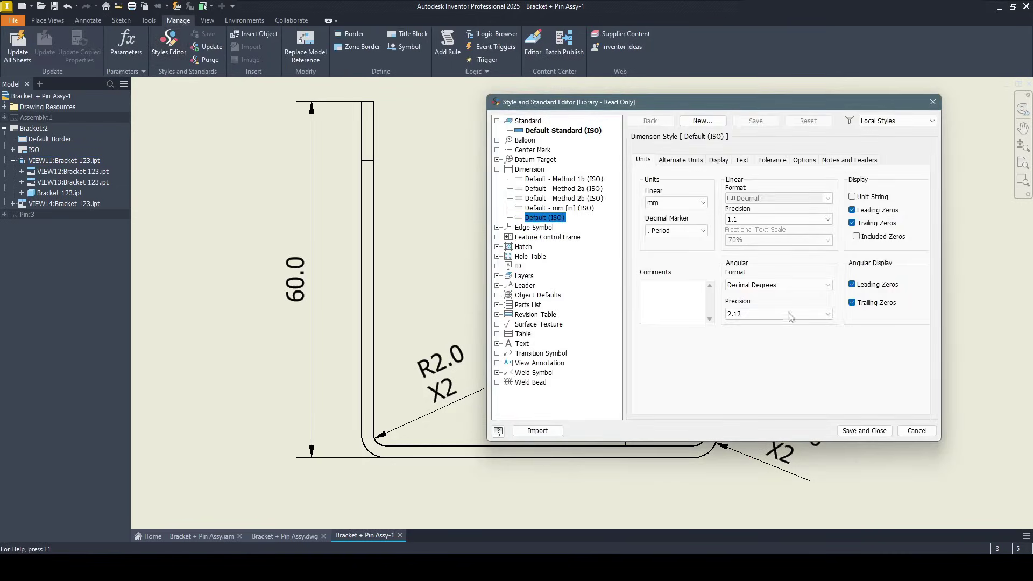
pyautogui.click(791, 316)
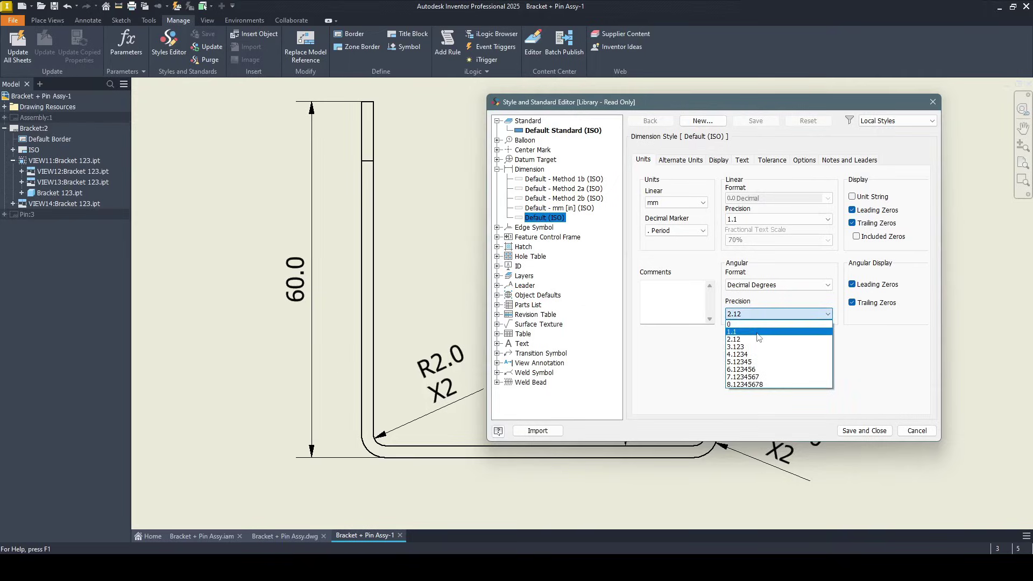
pyautogui.click(742, 330)
pyautogui.click(853, 431)
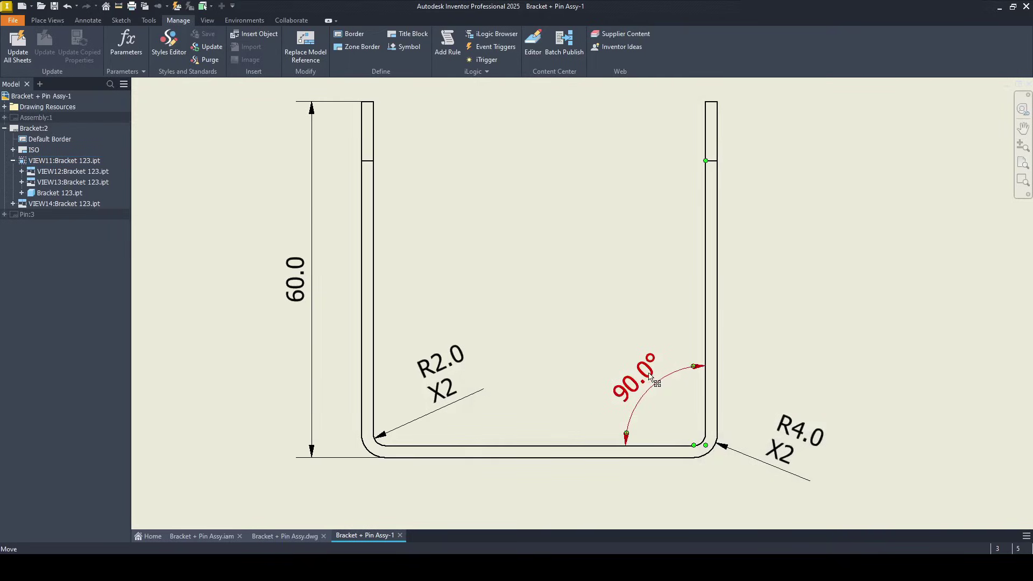
# Give the 90.0° angle dimension a Symmetric tolerance of ±1.00°.
pyautogui.doubleClick(650, 376)
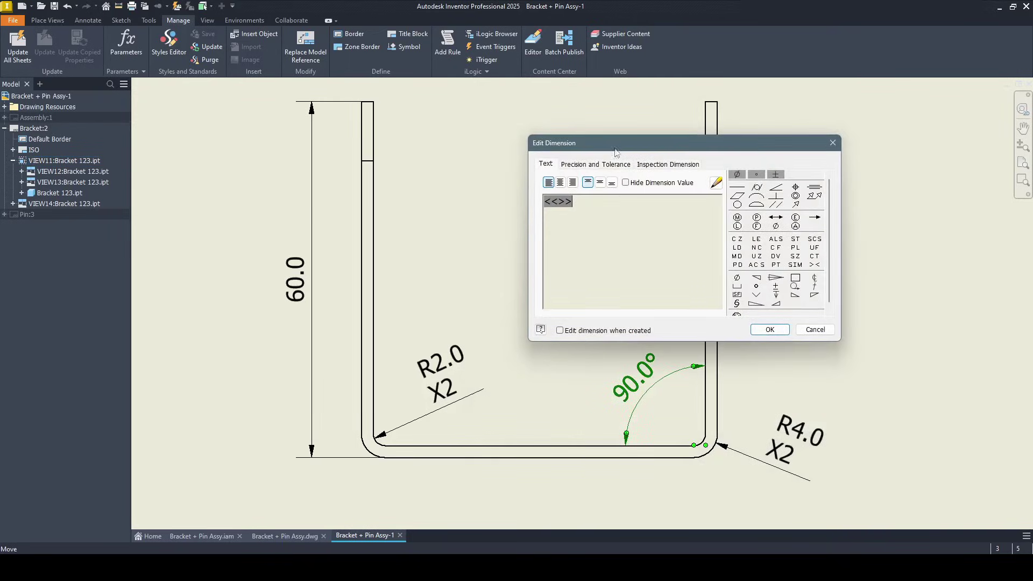
pyautogui.moveTo(617, 149); pyautogui.dragTo(530, 141)
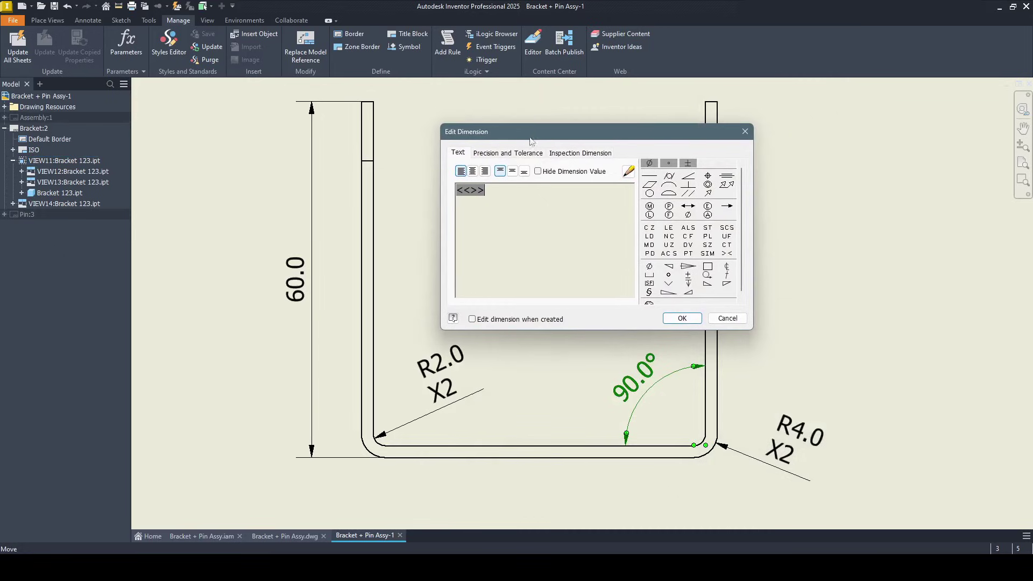
pyautogui.click(503, 155)
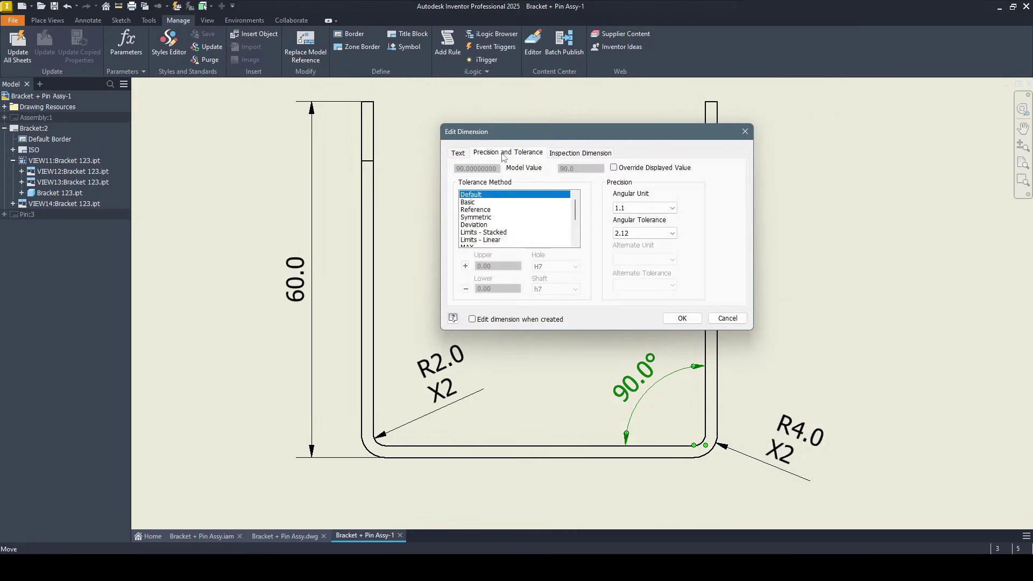
pyautogui.click(480, 218)
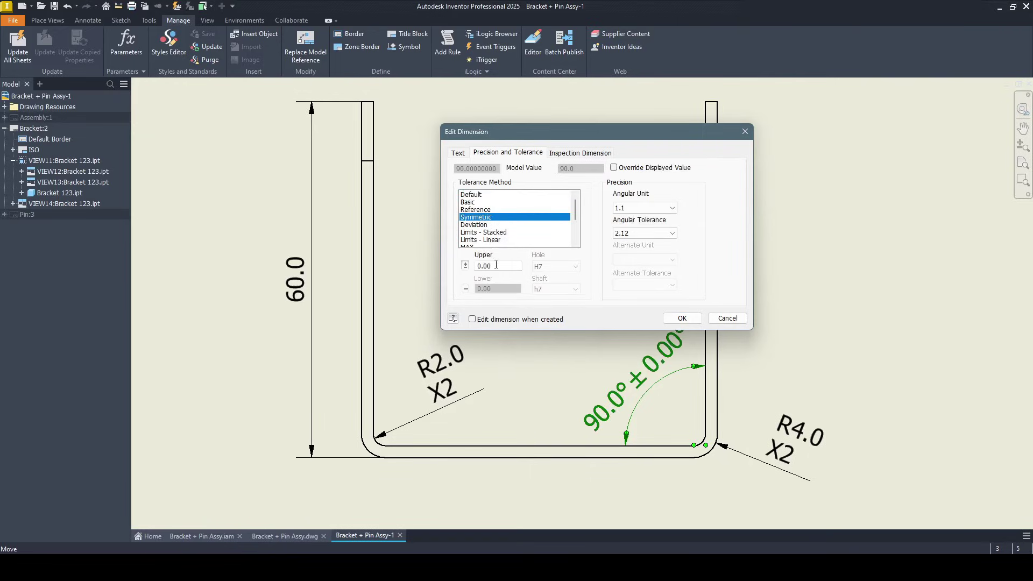
pyautogui.click(496, 266)
pyautogui.click(692, 323)
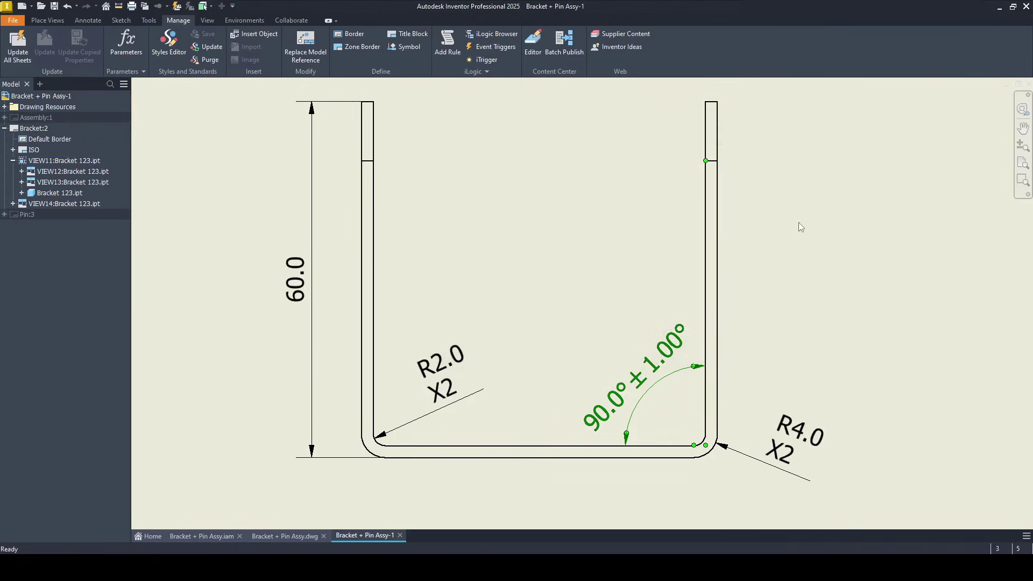
# Drag the angle dimension farther out from the corner.
pyautogui.rightClick(806, 209)
pyautogui.press('Escape')
pyautogui.moveTo(638, 383); pyautogui.dragTo(596, 345)
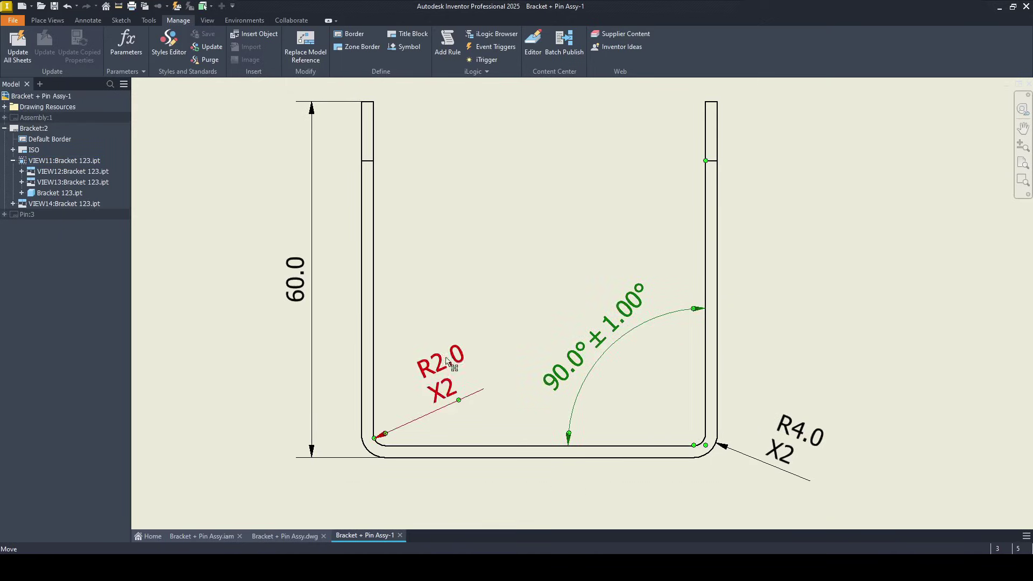
# Give the 60.0 height dimension a Deviation tolerance, upper 0 and lower 1.5.
pyautogui.press('Escape')
pyautogui.doubleClick(298, 284)
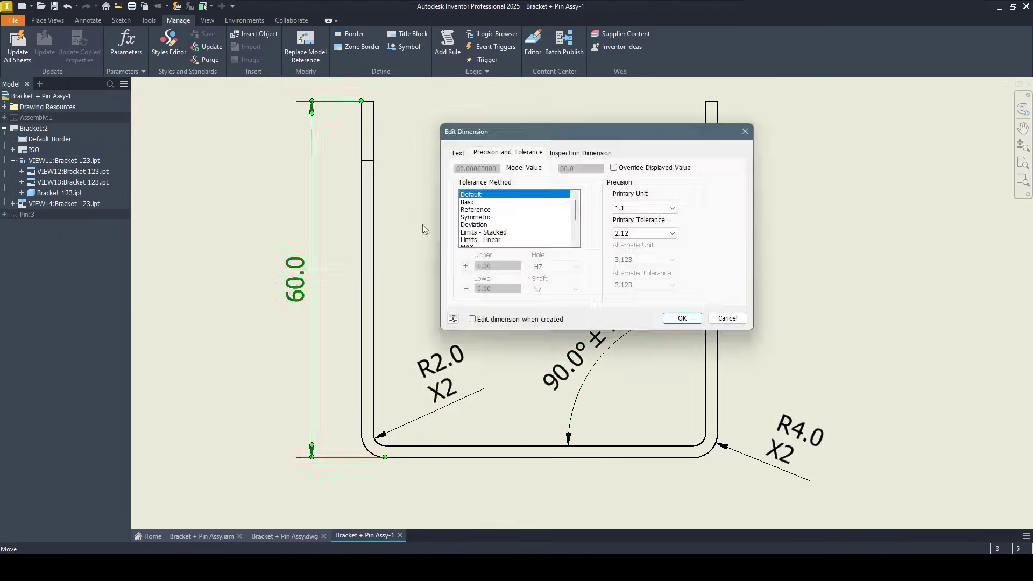
pyautogui.click(480, 209)
pyautogui.click(481, 217)
pyautogui.click(482, 225)
pyautogui.doubleClick(496, 267)
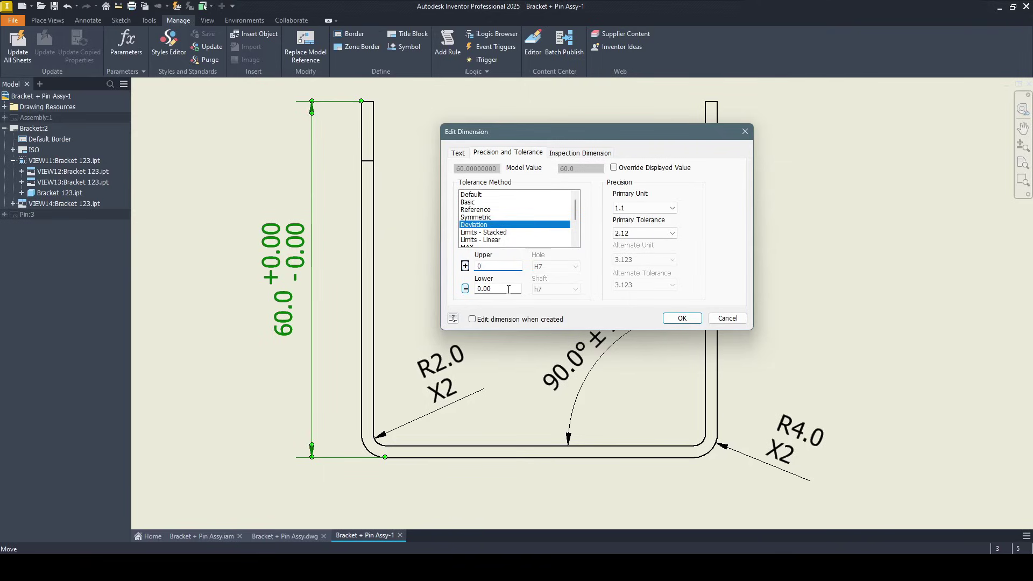
pyautogui.press('Tab')
pyautogui.write('1.5')
pyautogui.click(682, 318)
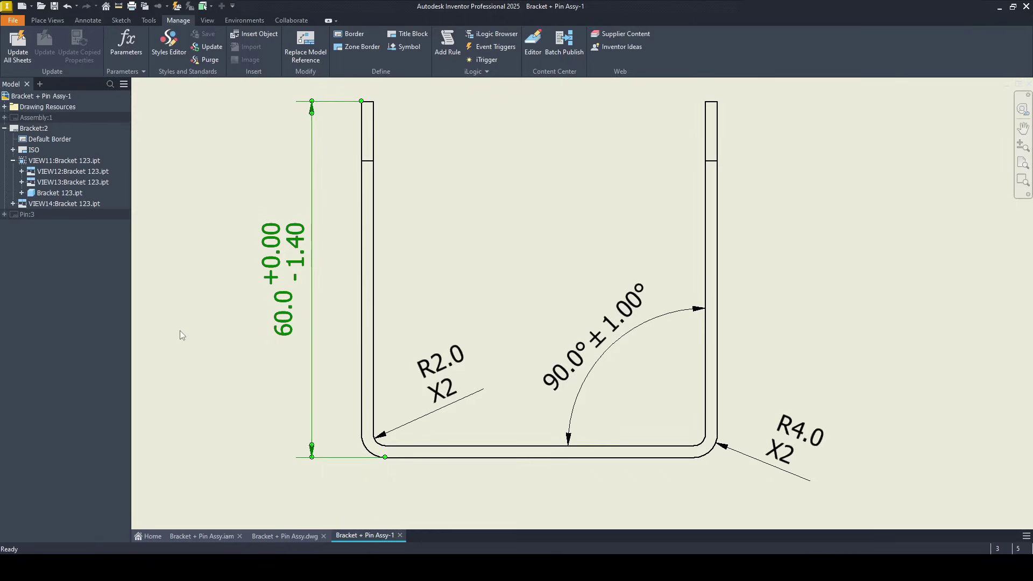
# Dimension the tab view's hole: 16.0 to the top edge, 20.0 to the right edge, Ø15.0 diameter.
pyautogui.click(271, 262)
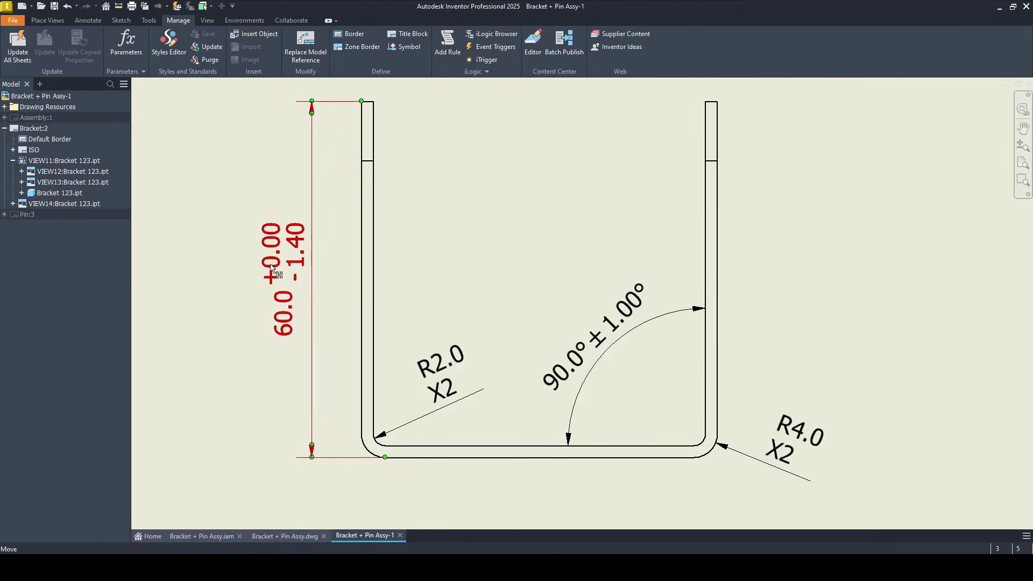
pyautogui.press('Home')
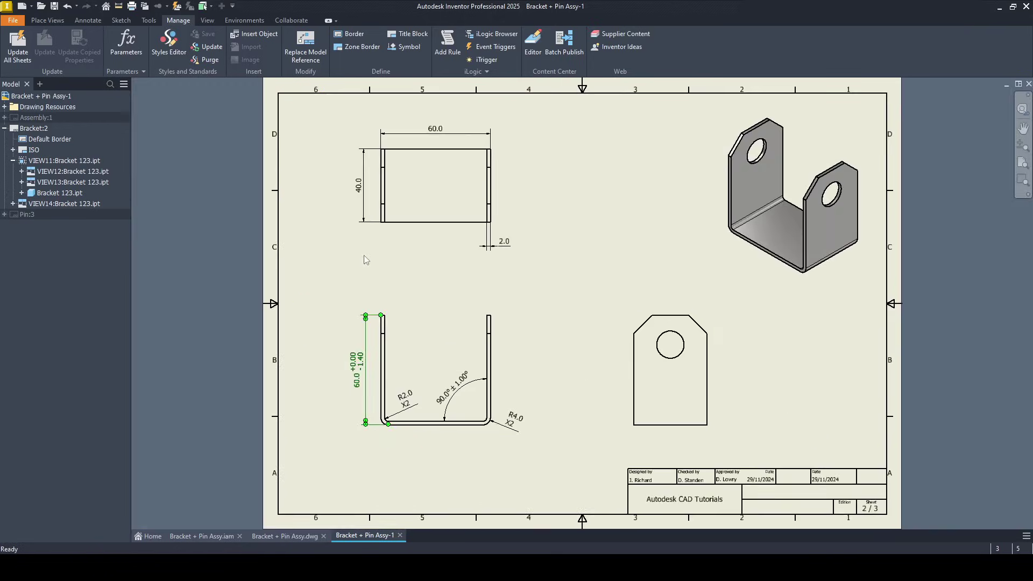
pyautogui.scroll(-3, 569, 341)
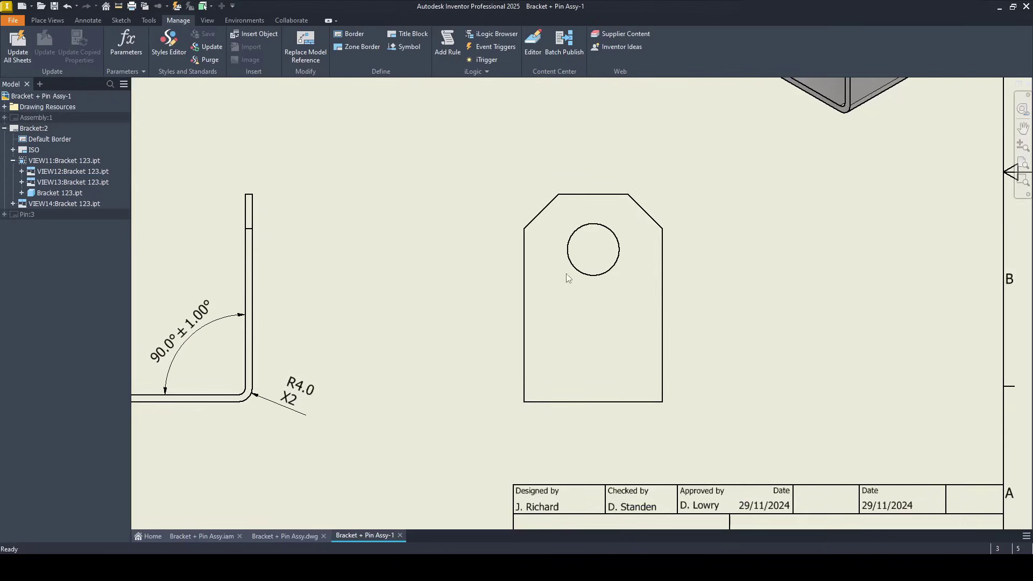
pyautogui.click(88, 20)
pyautogui.press('d')
pyautogui.click(618, 240)
pyautogui.click(608, 195)
pyautogui.click(711, 221)
pyautogui.click(618, 240)
pyautogui.click(663, 236)
pyautogui.click(628, 144)
pyautogui.click(615, 259)
pyautogui.click(712, 316)
pyautogui.press('Escape')
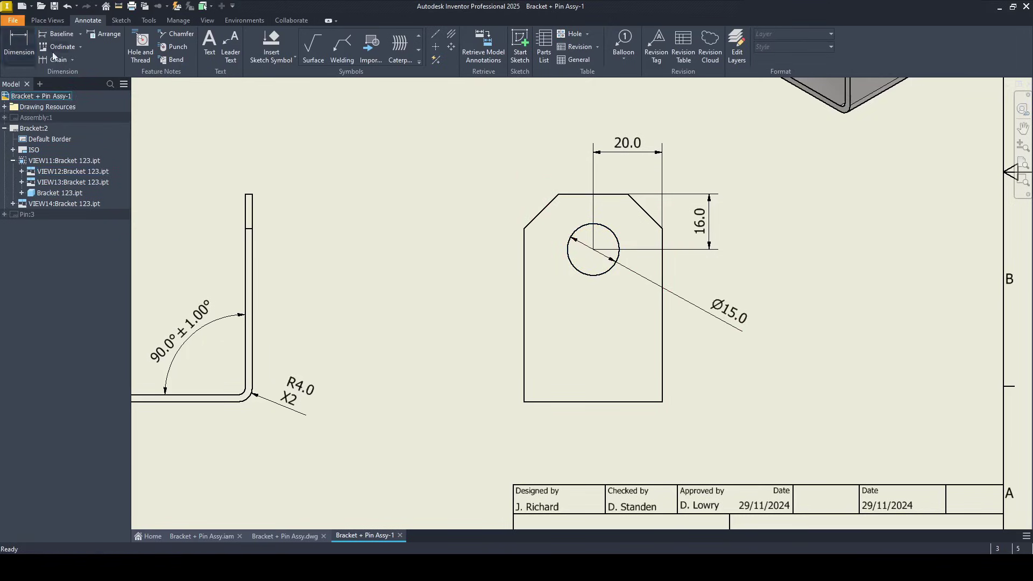
# Add a 10.0 X 45.0° chamfer note to the tab view's upper-left corner.
pyautogui.click(180, 35)
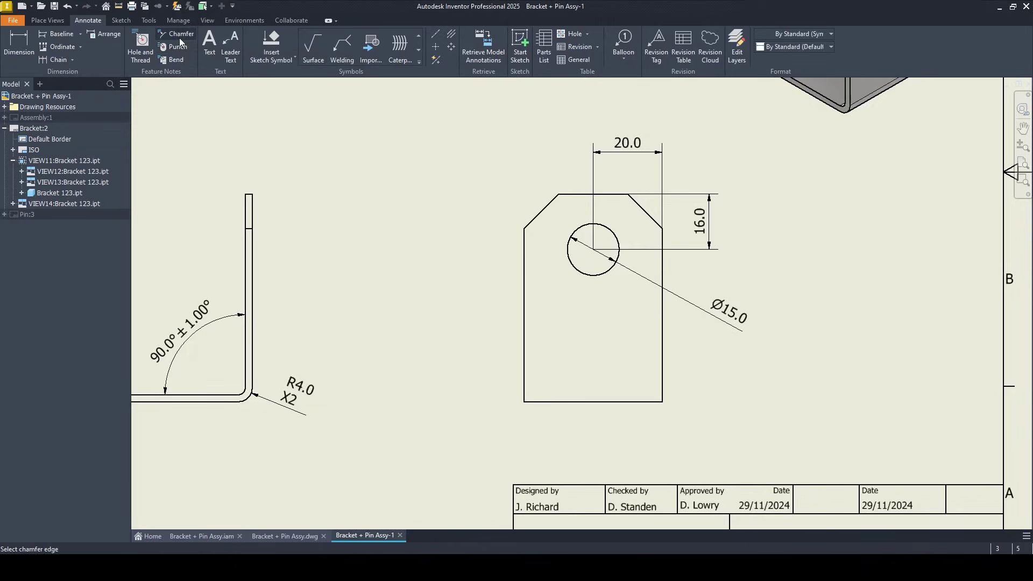
pyautogui.click(550, 204)
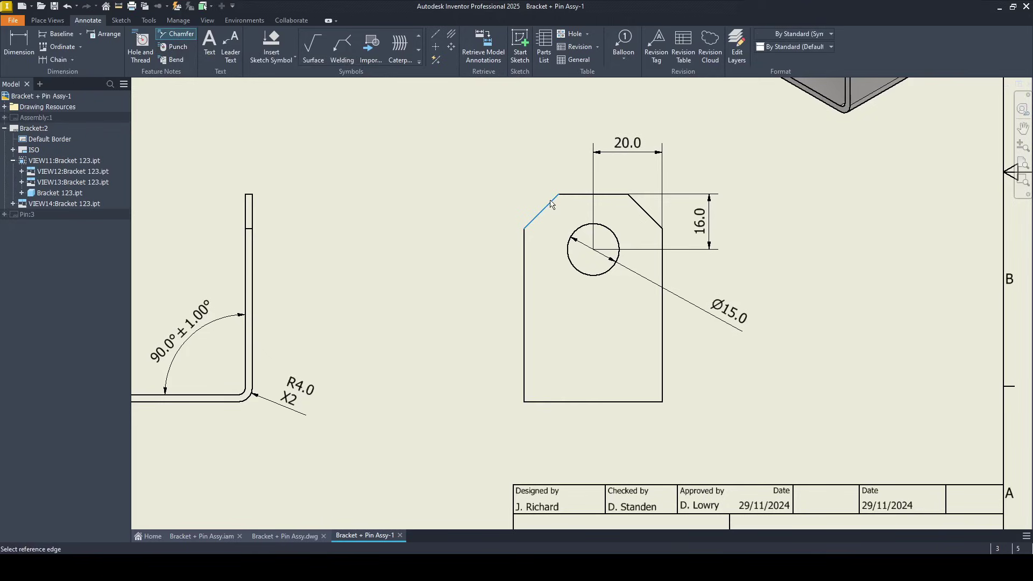
pyautogui.click(526, 243)
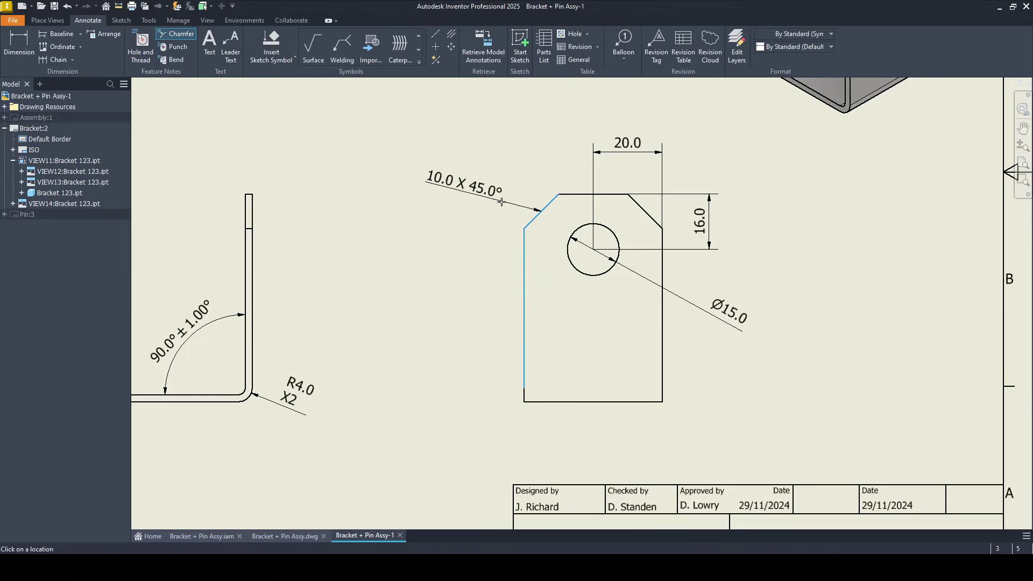
pyautogui.click(501, 201)
pyautogui.rightClick(389, 116)
pyautogui.click(422, 113)
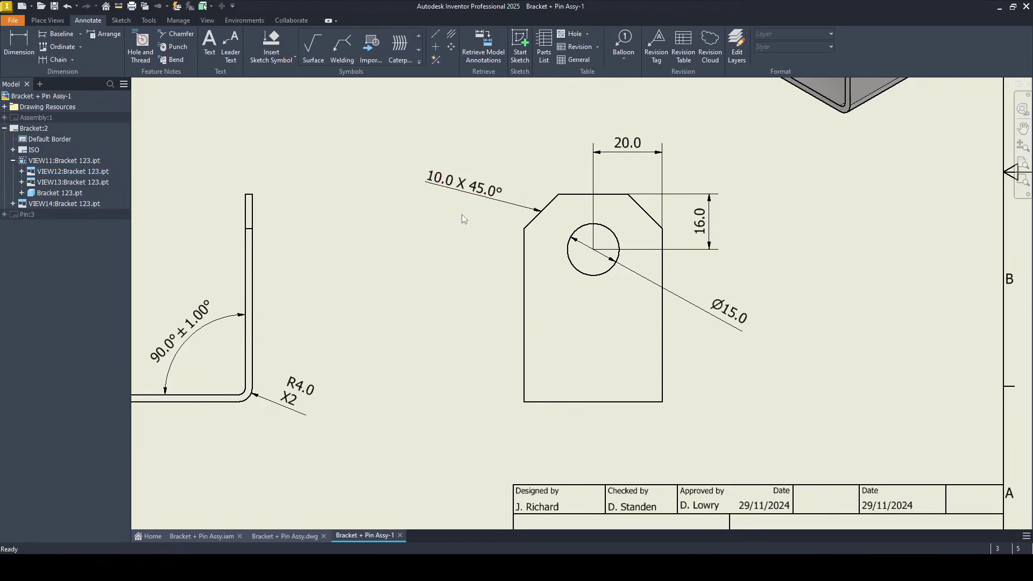
# Put a center mark on the Ø15 hole.
pyautogui.click(436, 48)
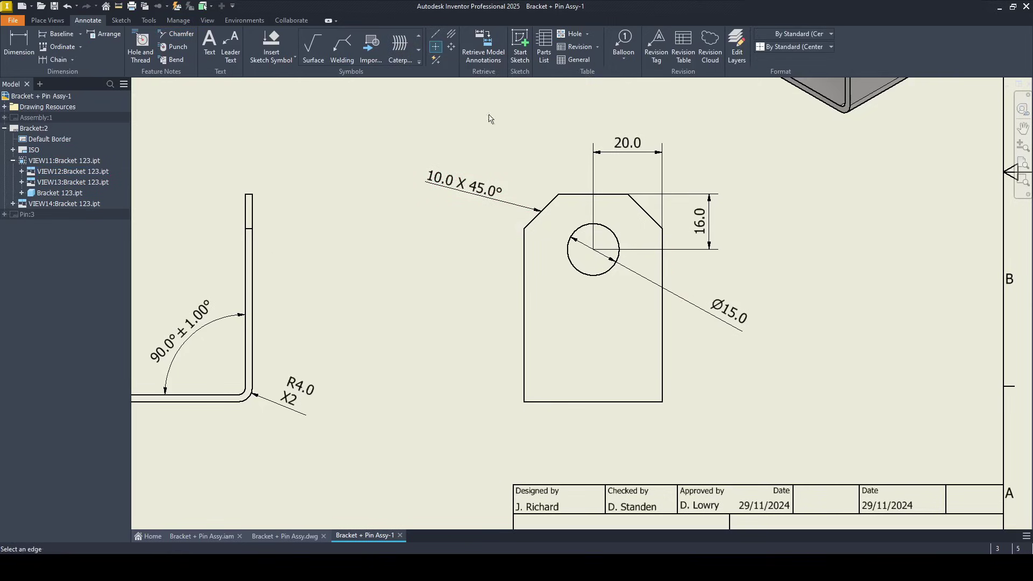
pyautogui.click(573, 268)
pyautogui.rightClick(407, 204)
pyautogui.click(450, 196)
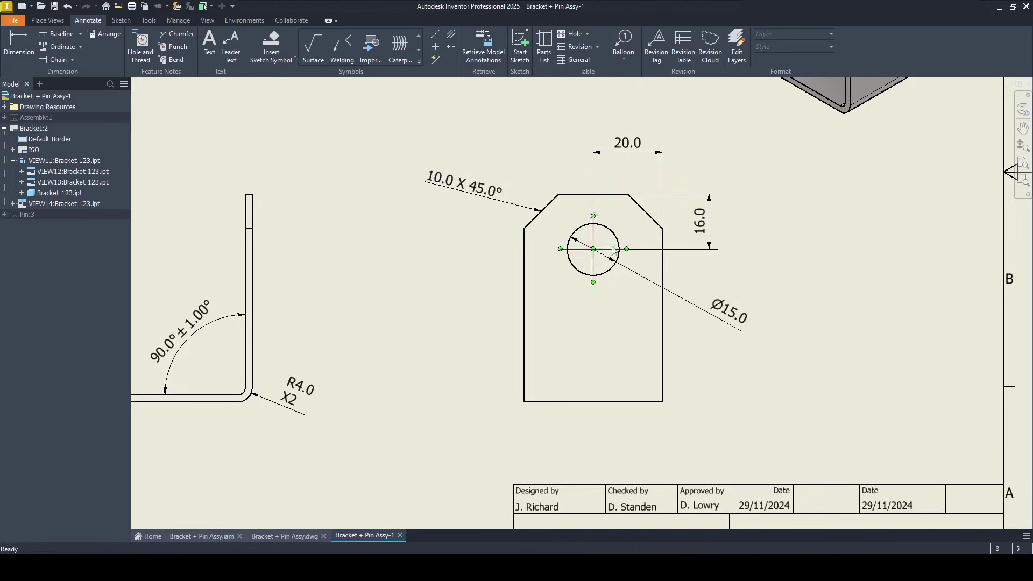
# Delete the 20.0 dimension, then undo to restore the 20.0 and 16.0 dimensions.
pyautogui.click(628, 144)
pyautogui.press('Delete')
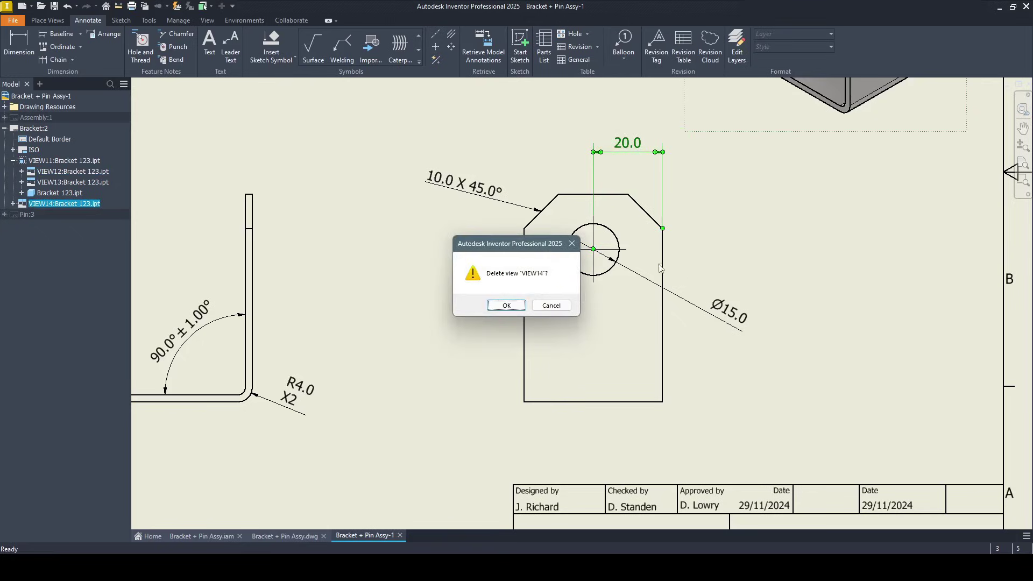
pyautogui.press('Return')
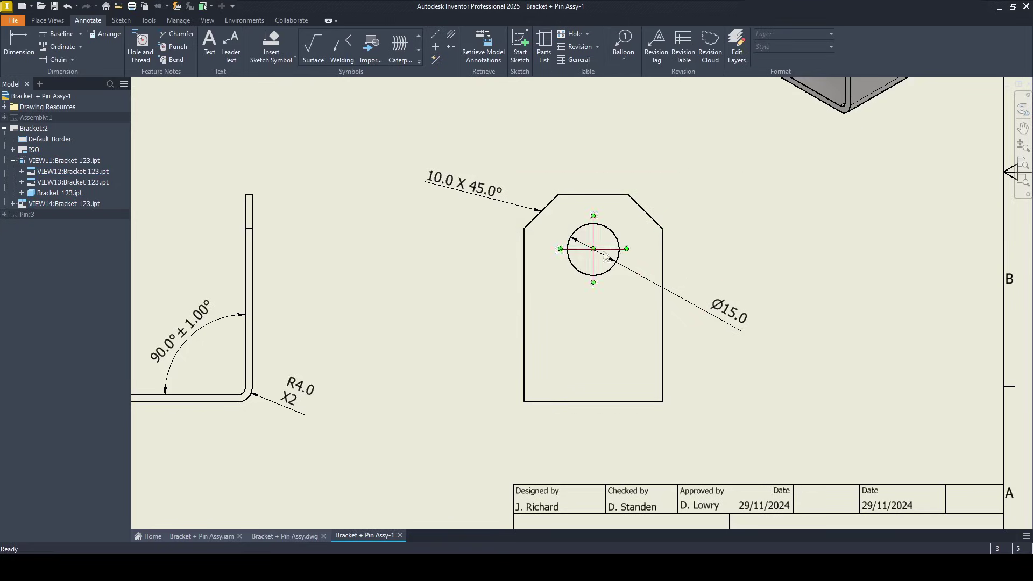
pyautogui.hotkey('ctrl', 'z')
pyautogui.hotkey('ctrl', 'z')
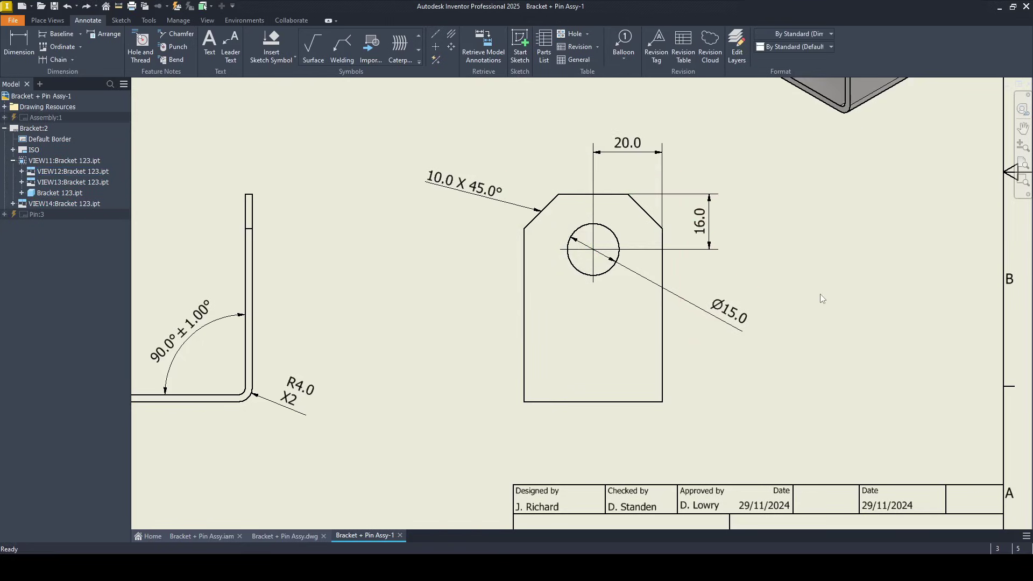
pyautogui.press('Home')
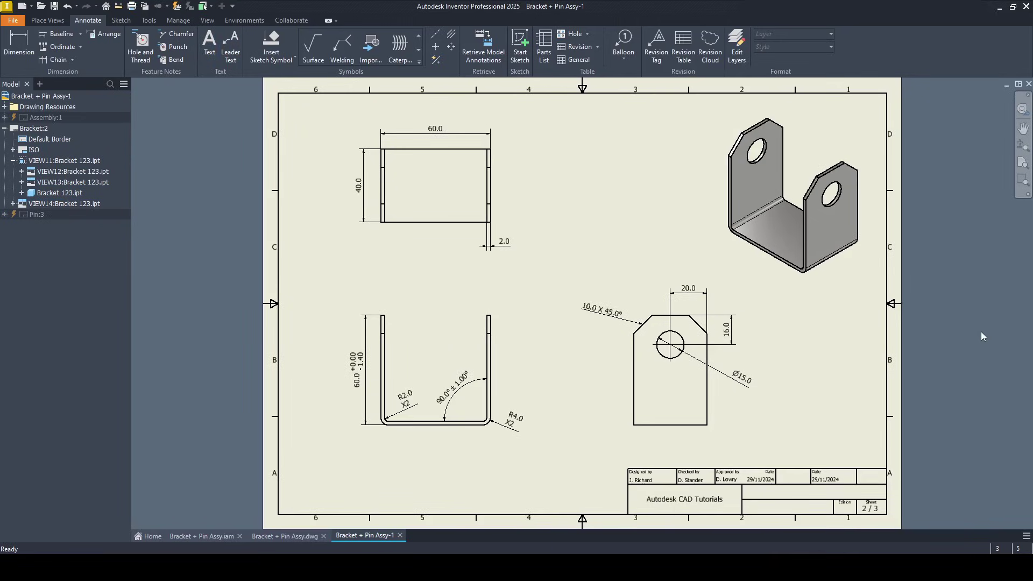
# Add a bulleted Notes text block including 'No Burrs or Sharp Edges' and general tolerance.
pyautogui.click(210, 44)
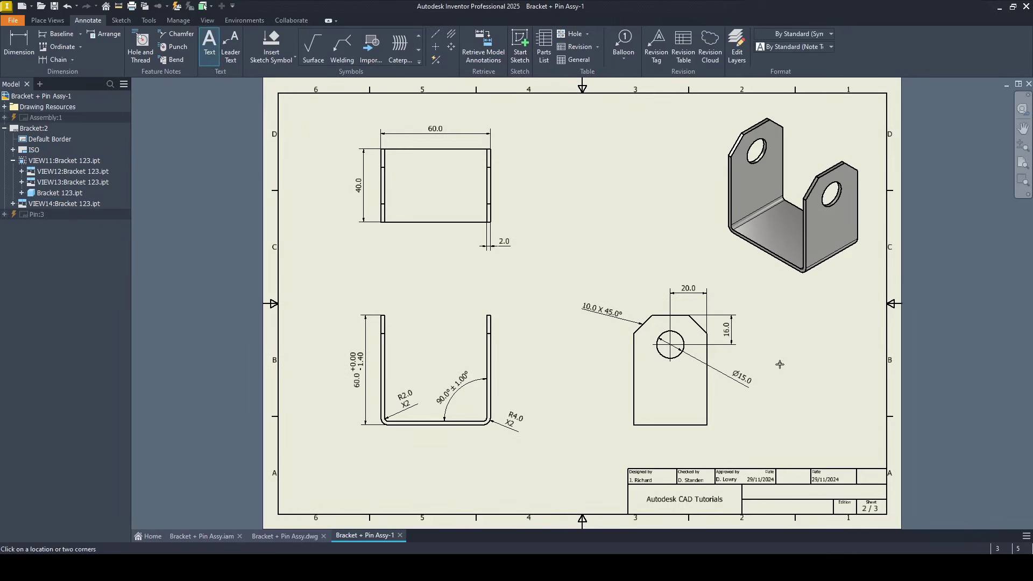
pyautogui.press('Escape')
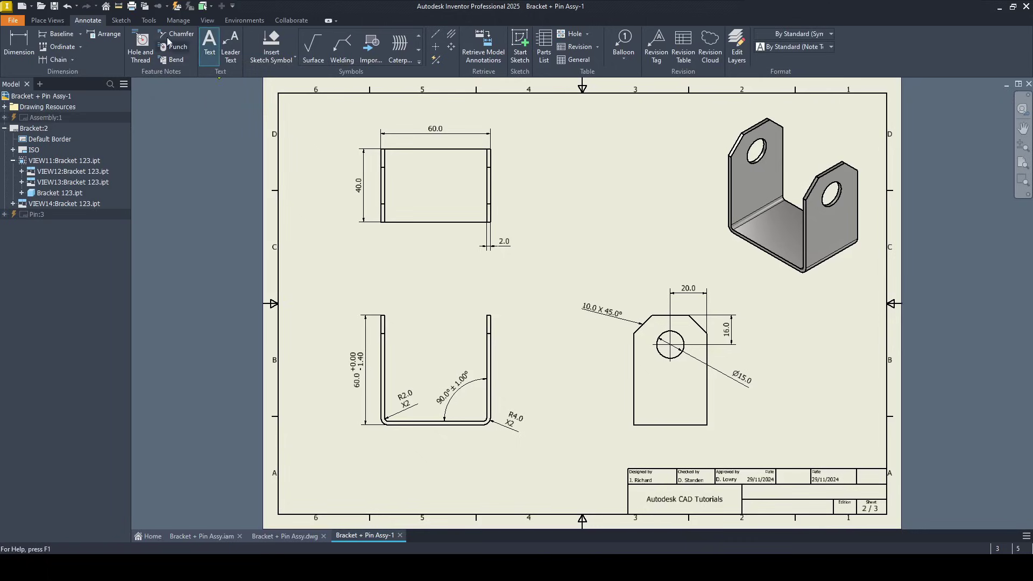
pyautogui.press('t')
pyautogui.click(818, 365)
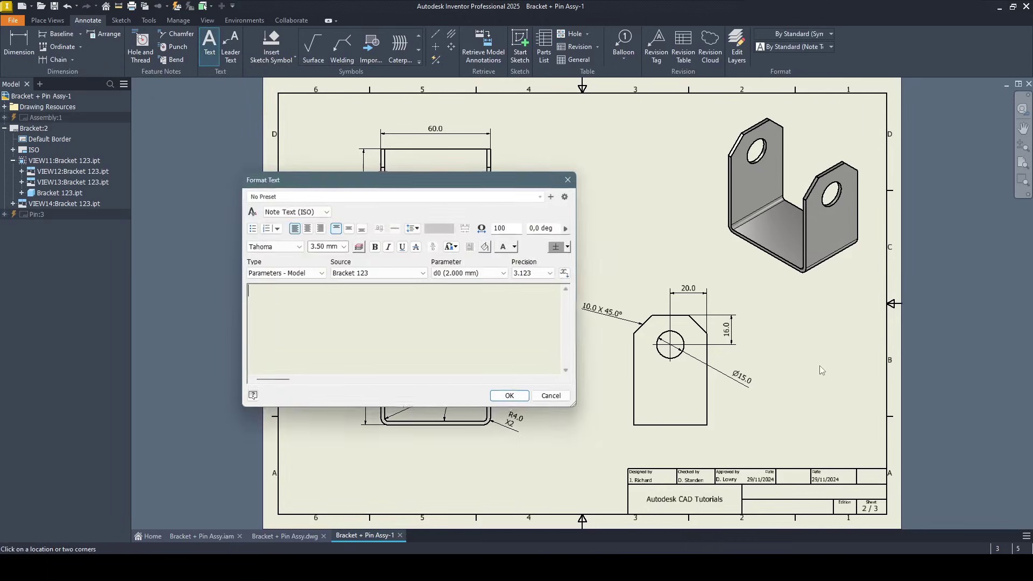
pyautogui.write('Notes:')
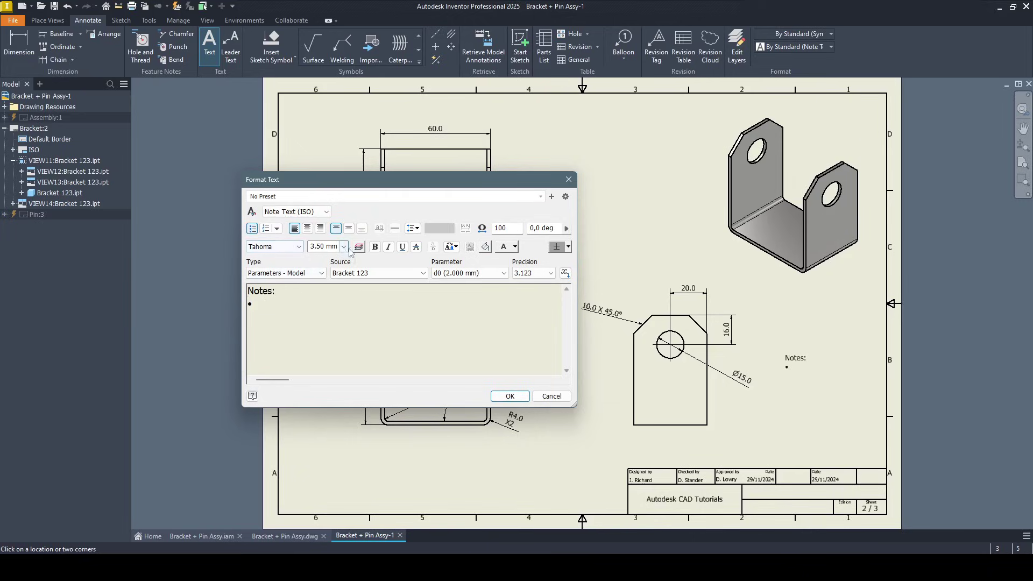
pyautogui.write('No Burrs or Sharp Edges')
pyautogui.click(510, 396)
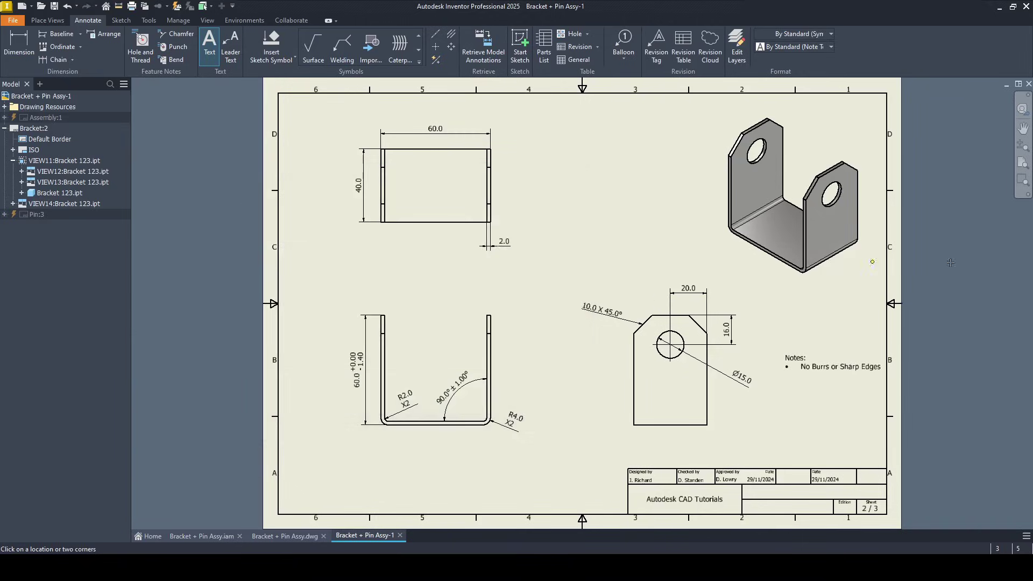
pyautogui.press('Escape')
# Move the Notes block down to sit just above the title block.
pyautogui.moveTo(798, 358); pyautogui.dragTo(785, 433)
pyautogui.click(950, 333)
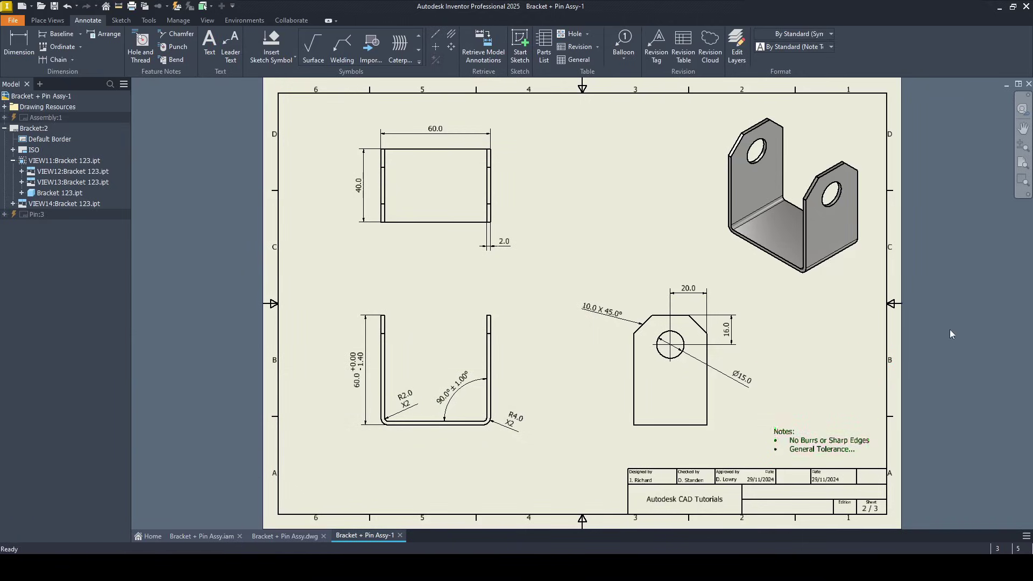
pyautogui.hotkey('ctrl', 'pagedown')
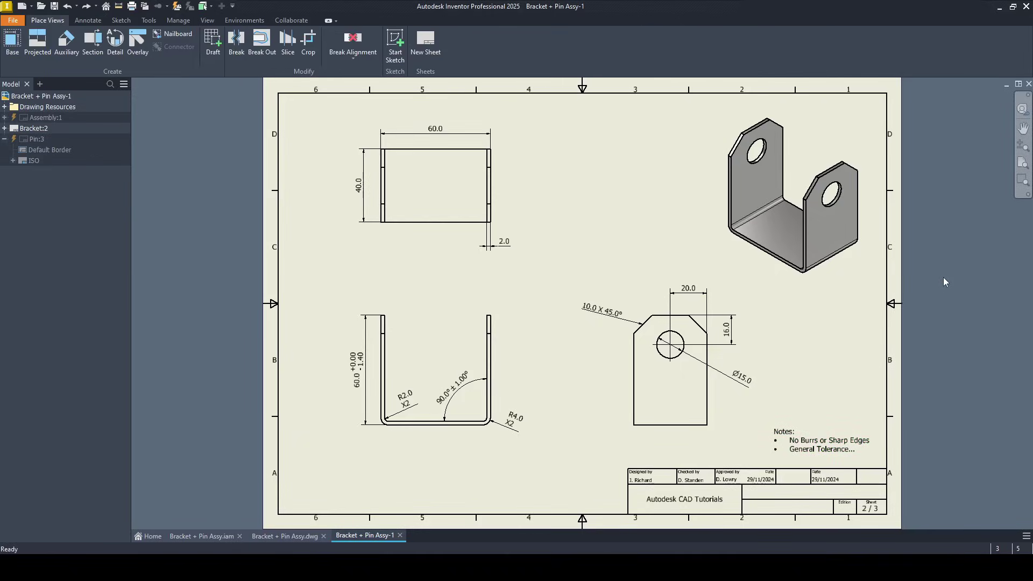
# On the Pin sheet, place a Pin.ipt base view with isometric and side projections.
pyautogui.doubleClick(33, 140)
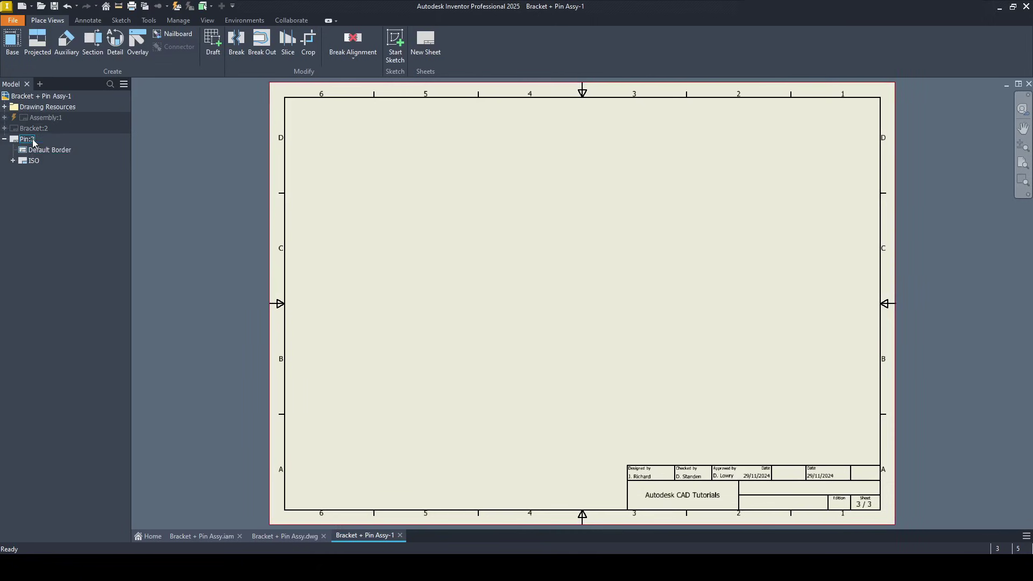
pyautogui.click(12, 42)
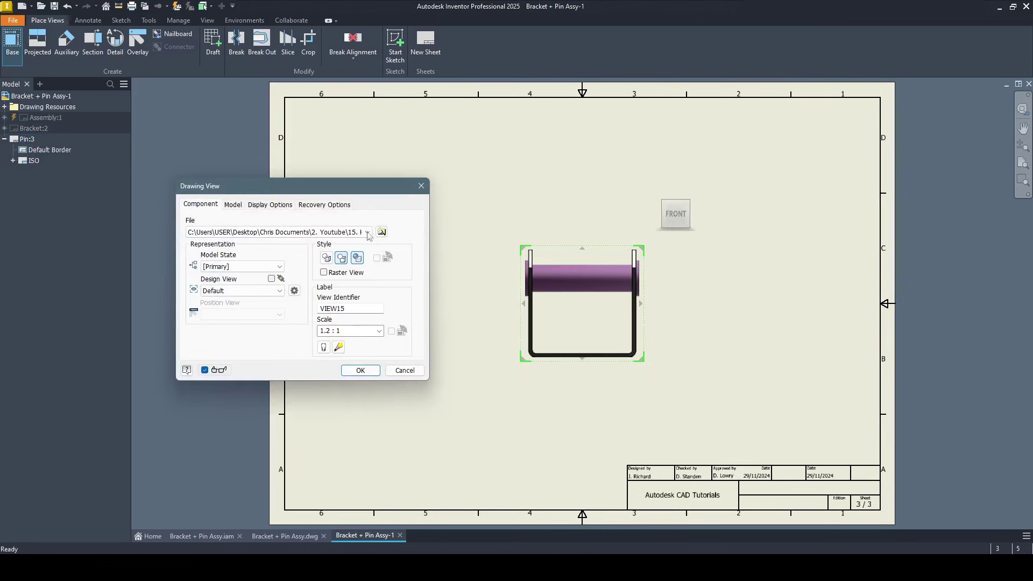
pyautogui.click(417, 232)
pyautogui.click(427, 194)
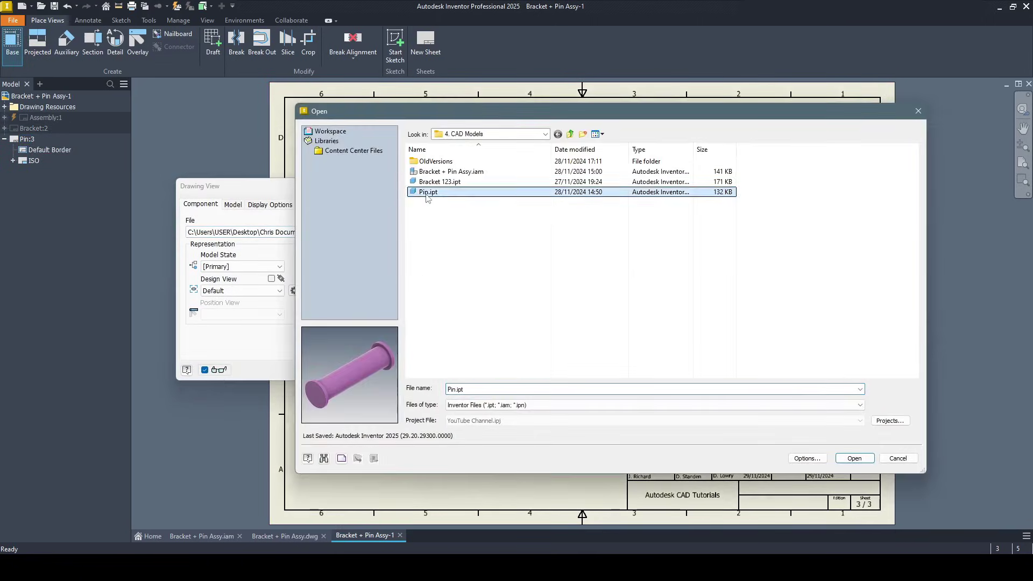
pyautogui.click(854, 458)
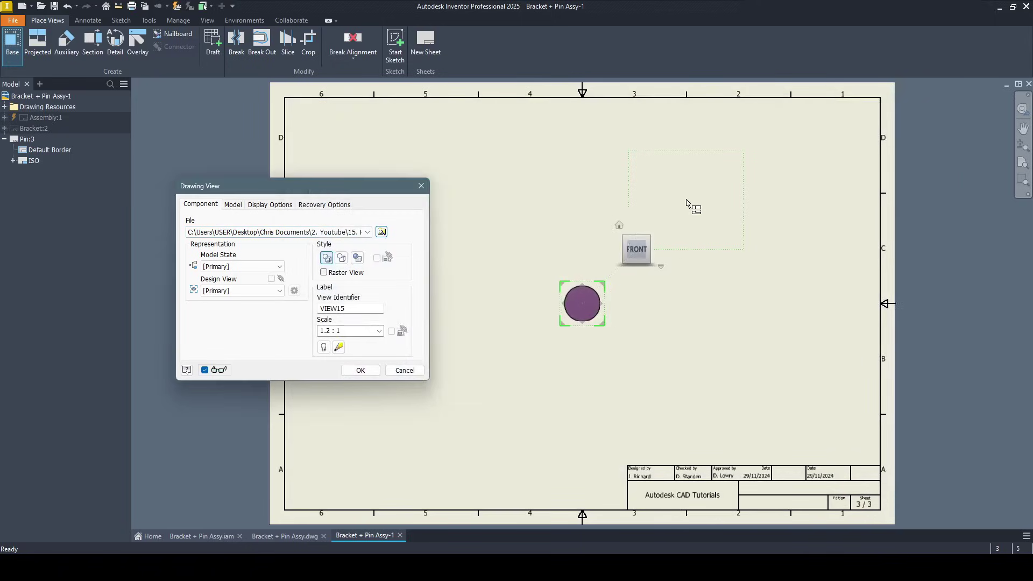
pyautogui.click(686, 189)
pyautogui.click(743, 309)
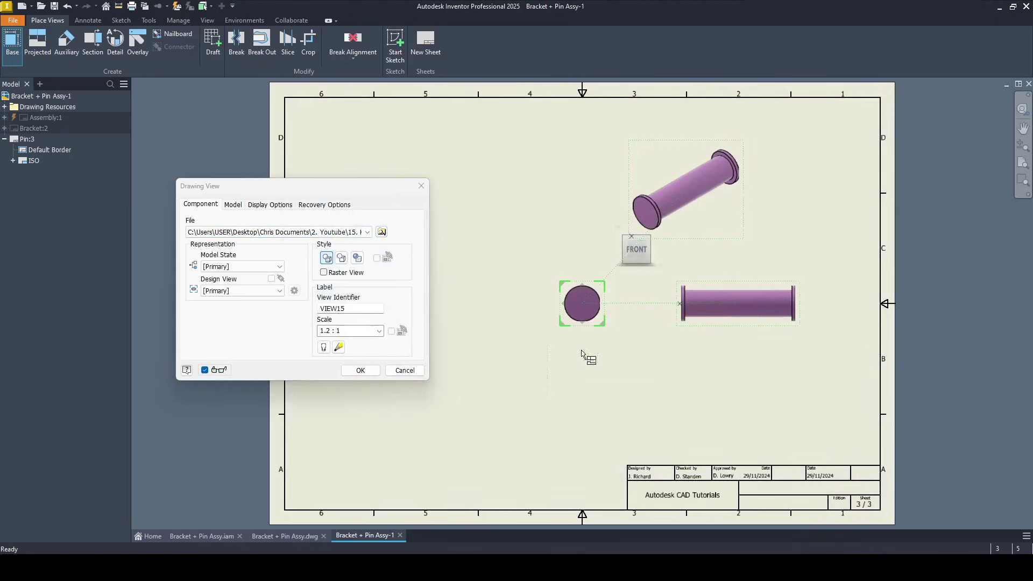
# Set the views to 2:1 scale, shade the isometric view and arrange all three.
pyautogui.doubleClick(330, 330)
pyautogui.click(330, 330)
pyautogui.moveTo(331, 330); pyautogui.dragTo(311, 331)
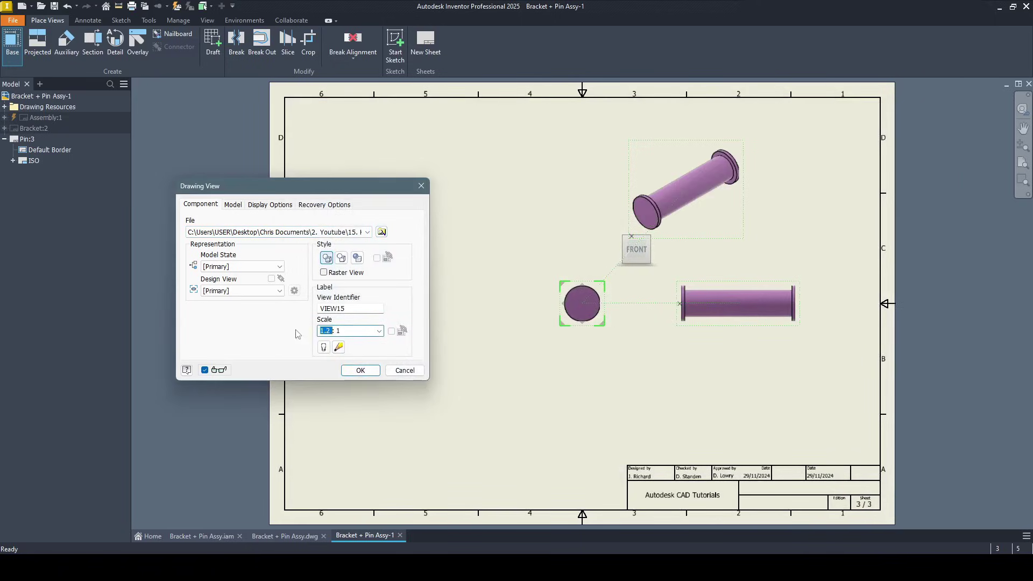
pyautogui.write('2')
pyautogui.press('Return')
pyautogui.moveTo(603, 347); pyautogui.dragTo(430, 376)
pyautogui.moveTo(682, 381); pyautogui.dragTo(630, 381)
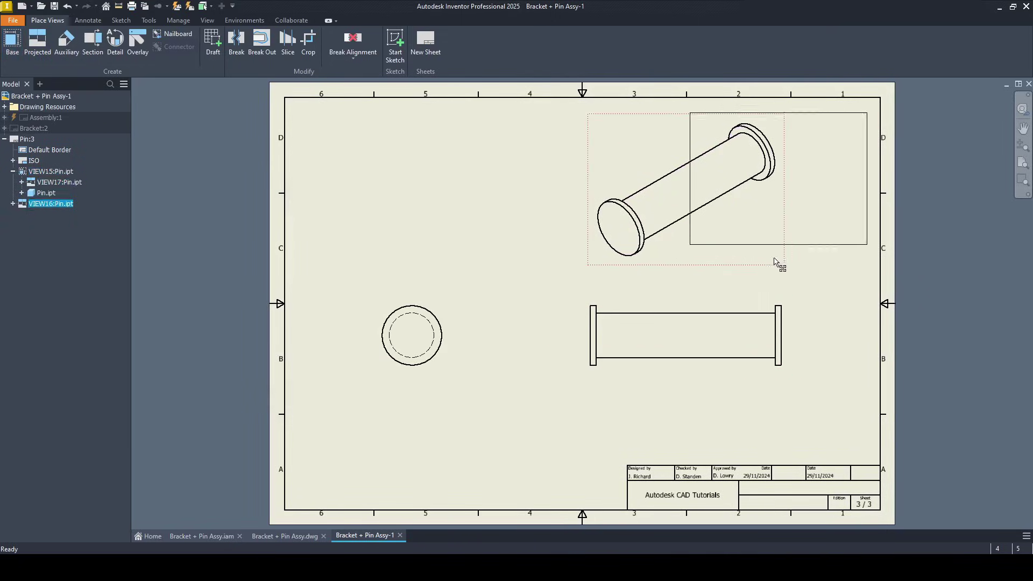
pyautogui.moveTo(682, 275); pyautogui.dragTo(777, 261)
pyautogui.doubleClick(777, 257)
pyautogui.press('Return')
pyautogui.moveTo(451, 301); pyautogui.dragTo(474, 294)
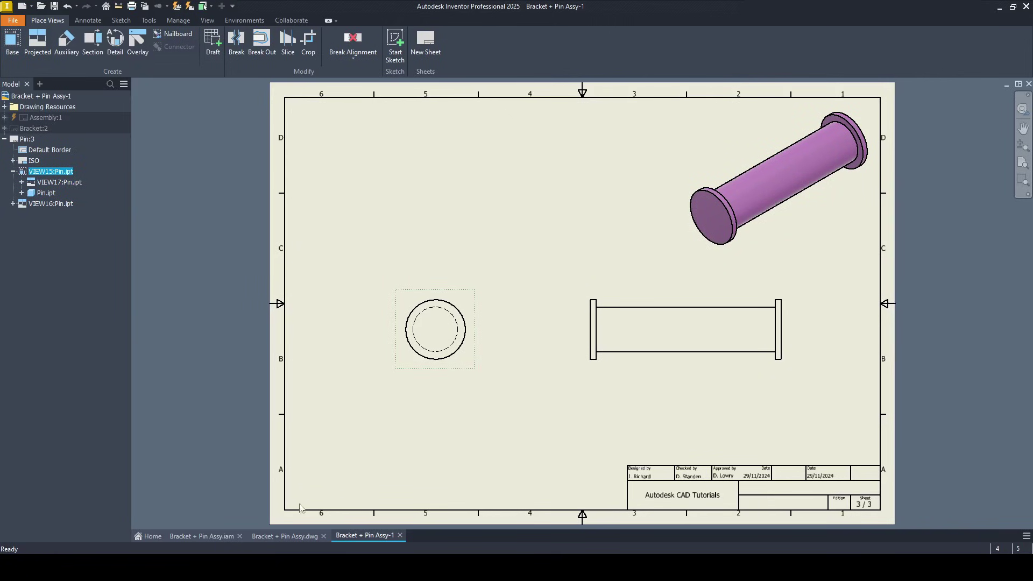
# Dimension the end view's circle as Ø20.0.
pyautogui.press('d')
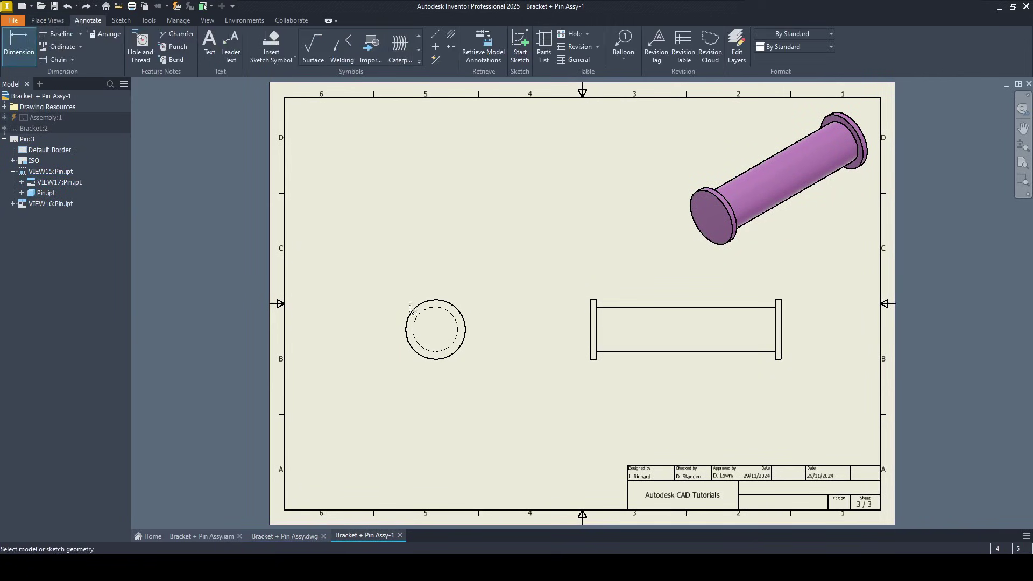
pyautogui.click(418, 308)
pyautogui.rightClick(412, 177)
pyautogui.click(454, 173)
pyautogui.doubleClick(484, 322)
pyautogui.press('Escape')
# Add 2.0 width dimensions to both flanges and move their text outside.
pyautogui.click(606, 352)
pyautogui.scroll(5, 591, 306)
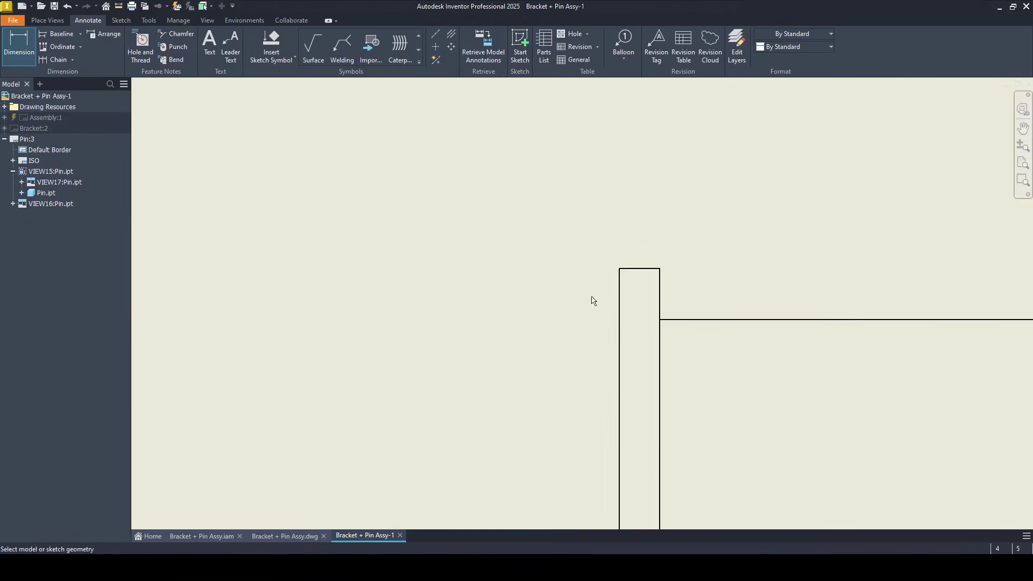
pyautogui.click(592, 303)
pyautogui.click(601, 273)
pyautogui.scroll(-5, 601, 273)
pyautogui.click(863, 312)
pyautogui.click(870, 313)
pyautogui.click(877, 383)
pyautogui.press('Escape')
pyautogui.moveTo(888, 372); pyautogui.dragTo(888, 381)
pyautogui.moveTo(607, 381); pyautogui.dragTo(582, 381)
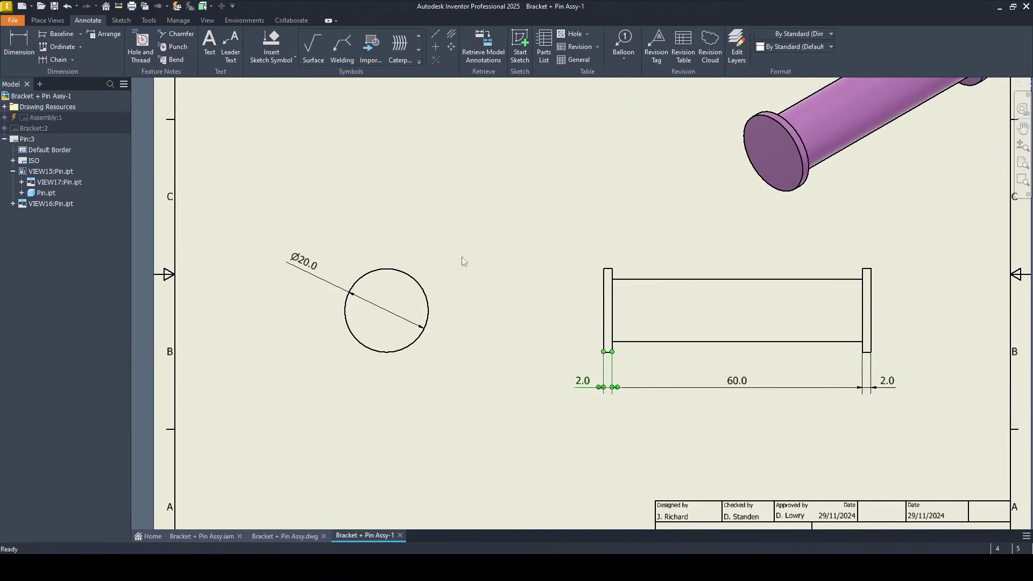
# Add a 90.0° angle dimension between the left flange and pin body.
pyautogui.press('d')
pyautogui.scroll(5, 640, 287)
pyautogui.click(545, 253)
pyautogui.click(614, 269)
pyautogui.scroll(-3, 613, 270)
pyautogui.click(586, 220)
pyautogui.rightClick(447, 193)
pyautogui.click(520, 149)
pyautogui.scroll(-4, 637, 202)
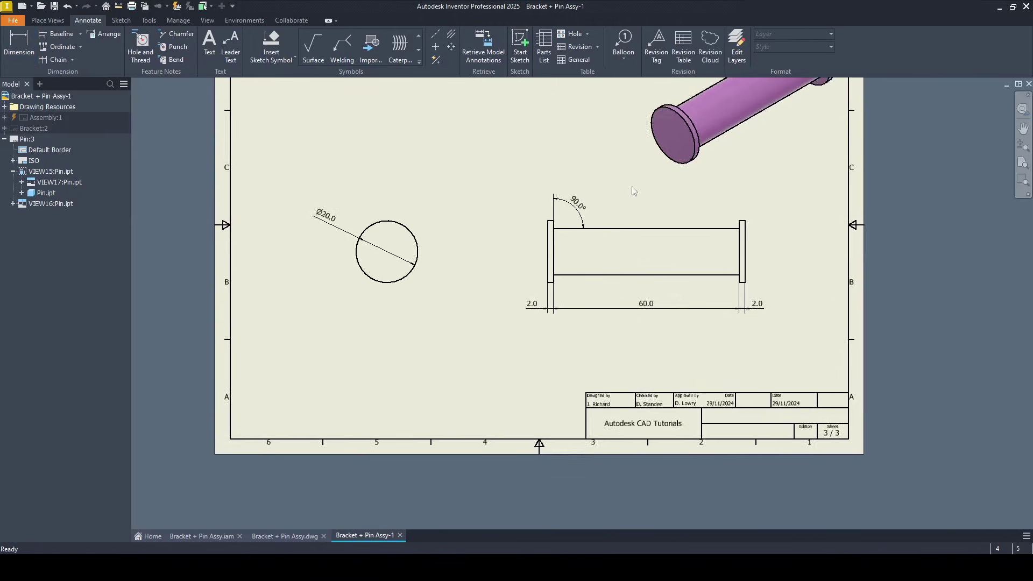
# Add a 15.0 dimension across the pin body's top and bottom edges.
pyautogui.press('d')
pyautogui.click(689, 307)
pyautogui.click(688, 353)
pyautogui.click(683, 329)
pyautogui.rightClick(619, 199)
pyautogui.click(683, 156)
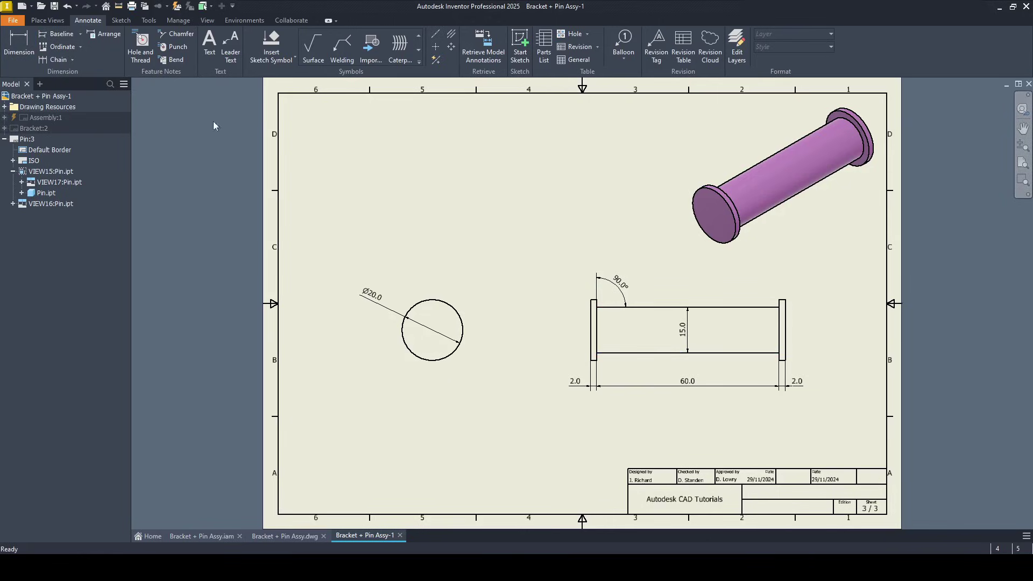
# Check the Assembly, Bracket and Pin sheets in turn, ending on Assembly:1.
pyautogui.click(4, 138)
pyautogui.doubleClick(34, 119)
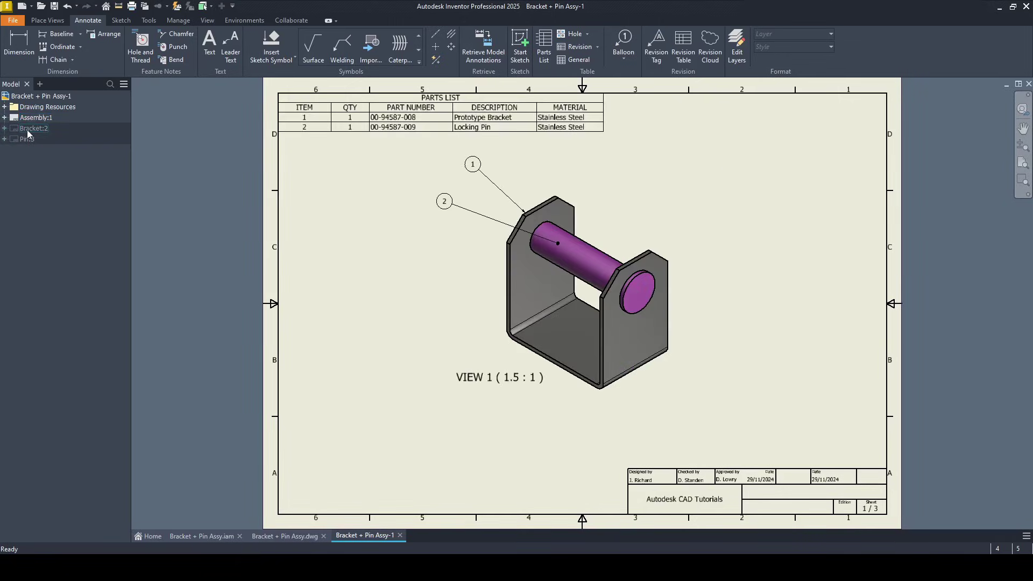
pyautogui.doubleClick(26, 129)
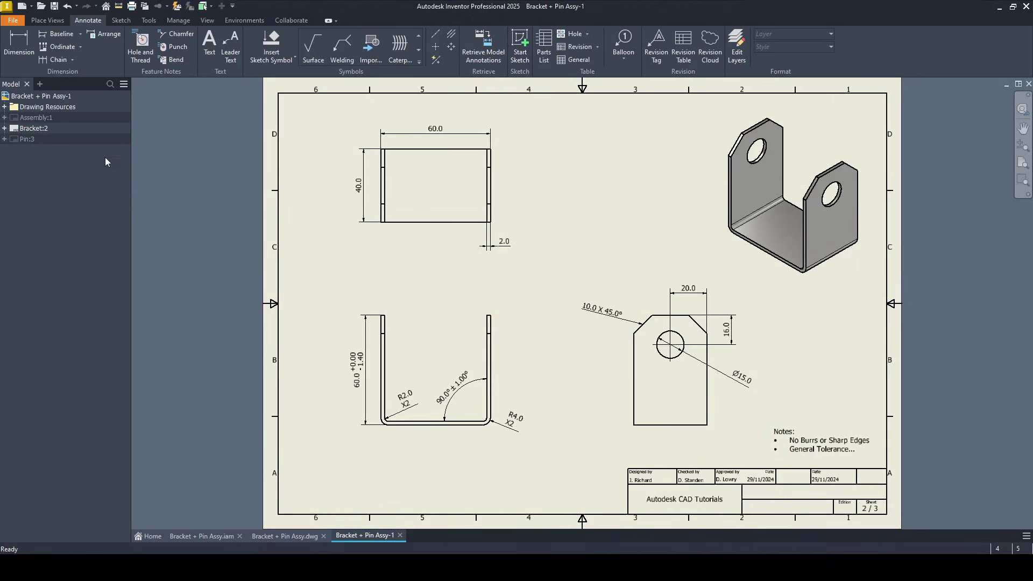
pyautogui.doubleClick(23, 140)
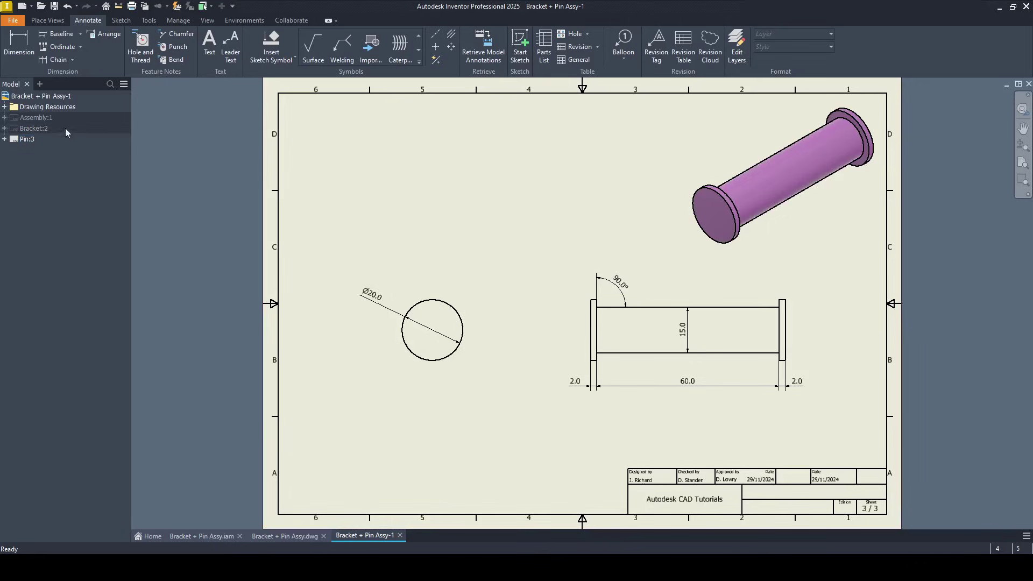
pyautogui.doubleClick(32, 118)
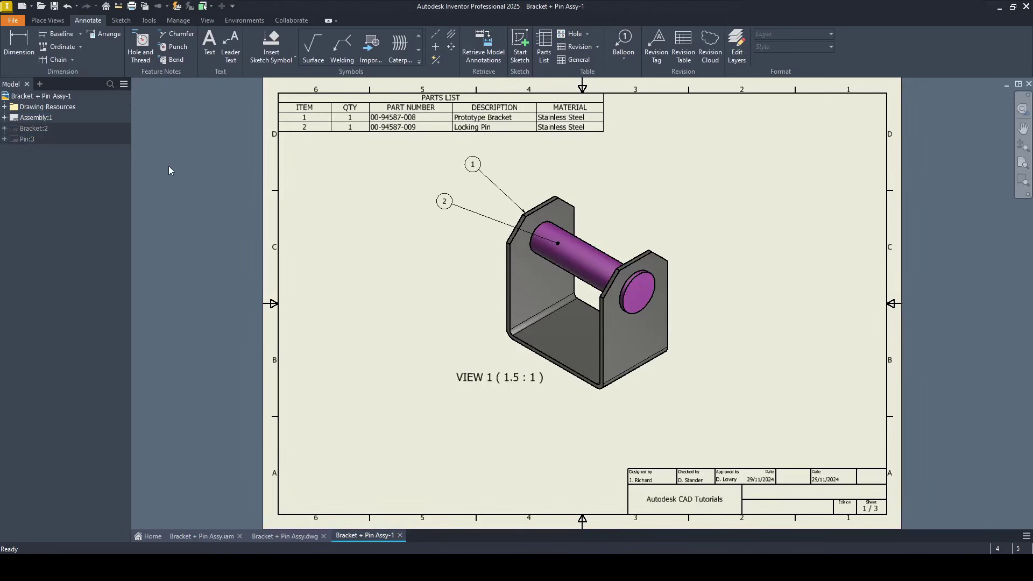